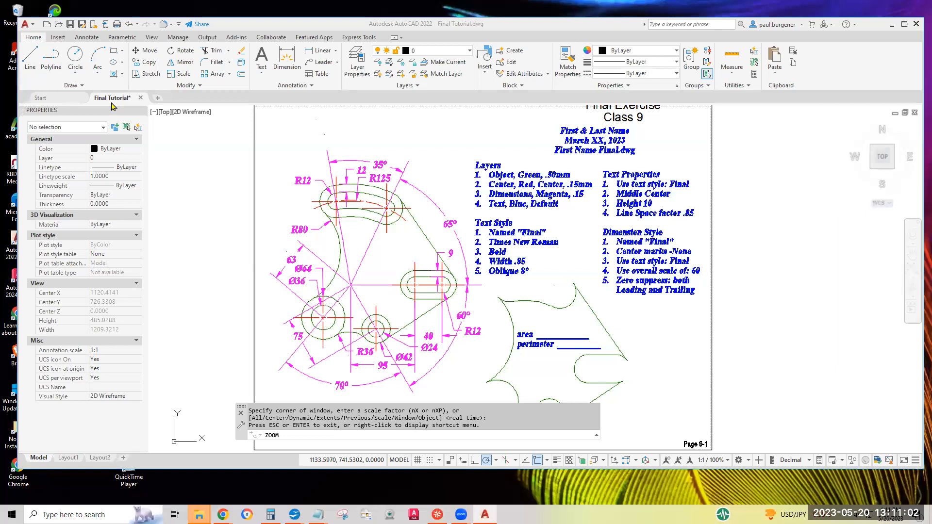
- Examine the increment angle and additional angle options in the polar tracking settings
mouse_move(104, 103)
click(511, 461)
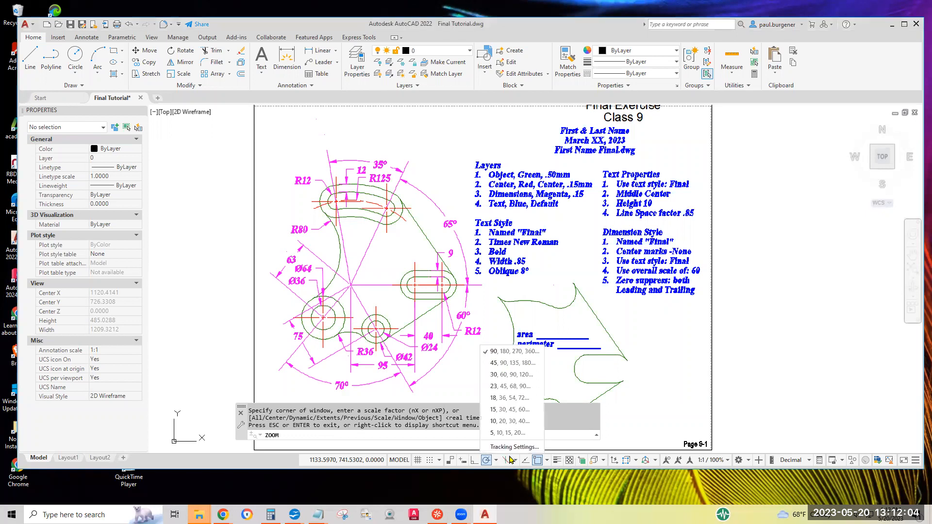
click(514, 447)
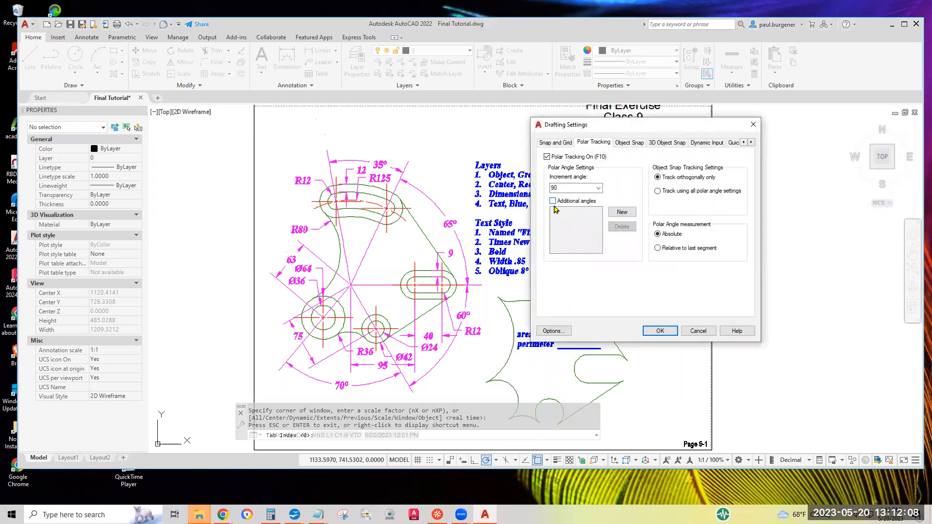
click(699, 332)
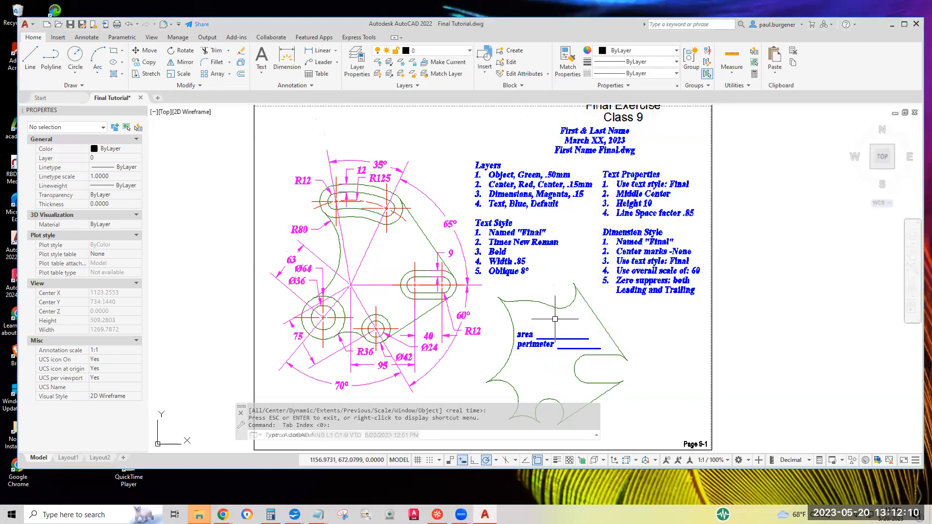
- Draw a horizontal line 200 units long in the empty space below and to the left of the exercise sheet
scroll(521, 291, down, 4)
middle_drag(525, 290, 676, 204)
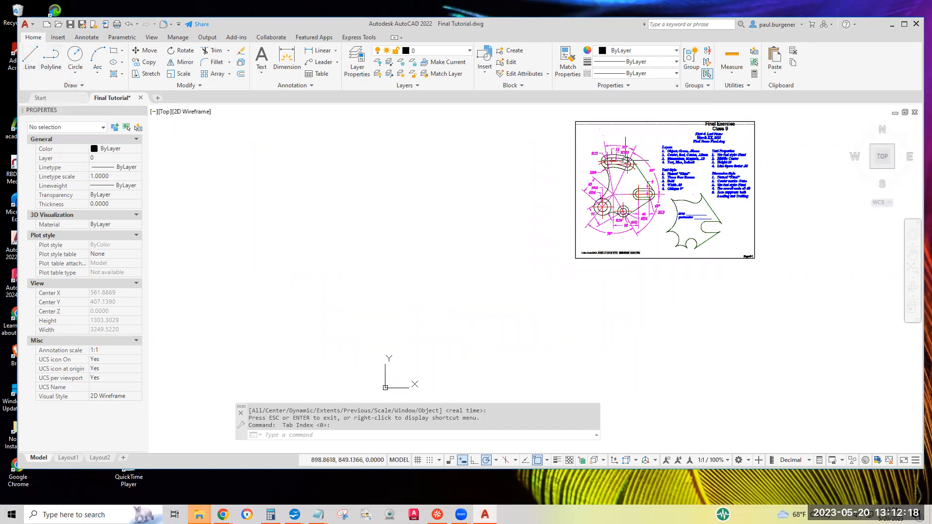
click(30, 59)
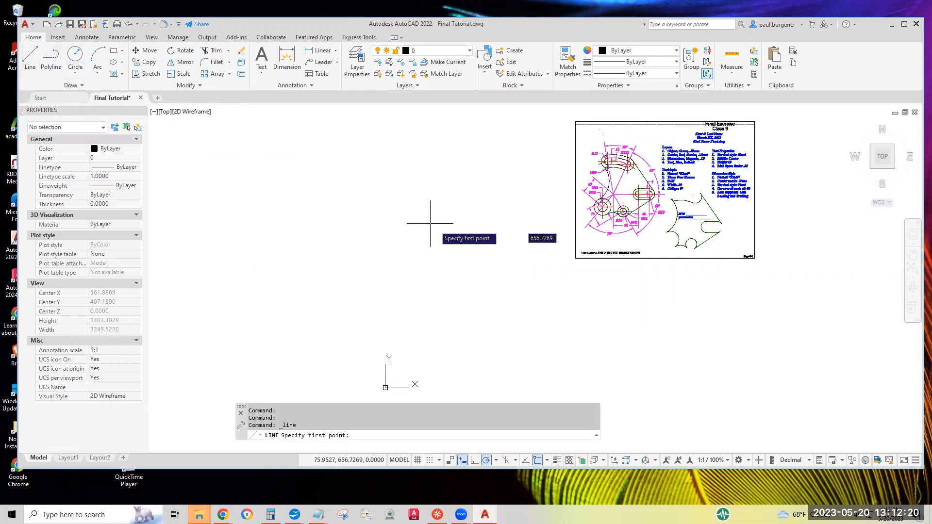
click(442, 325)
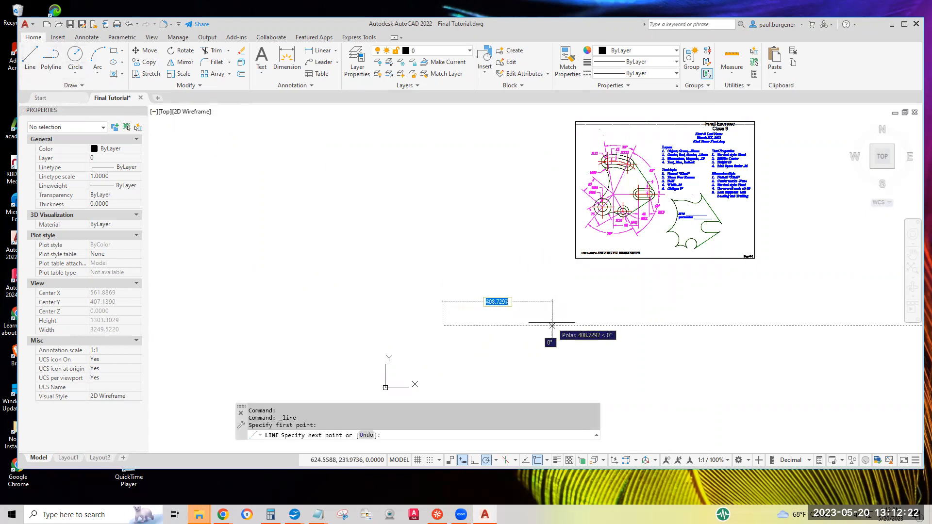
text(2)
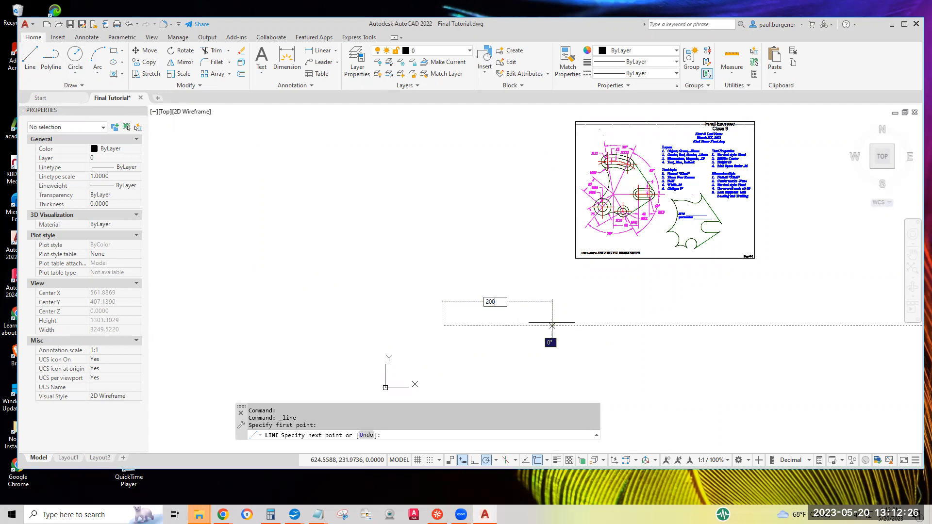
key(Return)
key(Return)
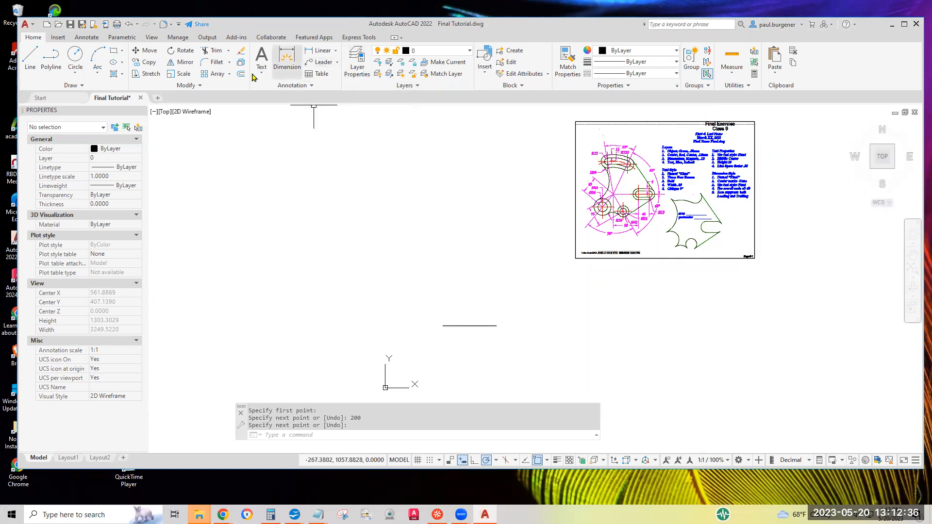
- Copy the horizontal line three times onto itself, using its midpoint as both base and destination point
click(145, 63)
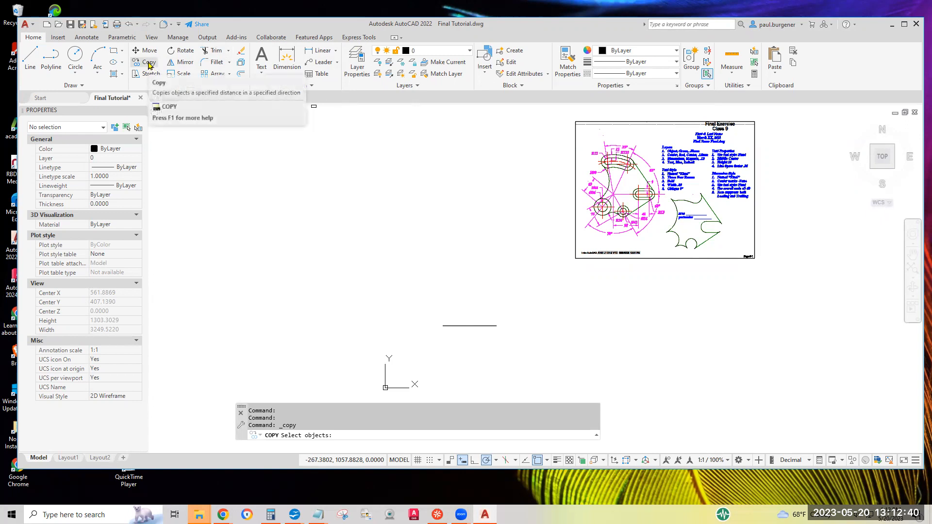
click(476, 313)
click(464, 350)
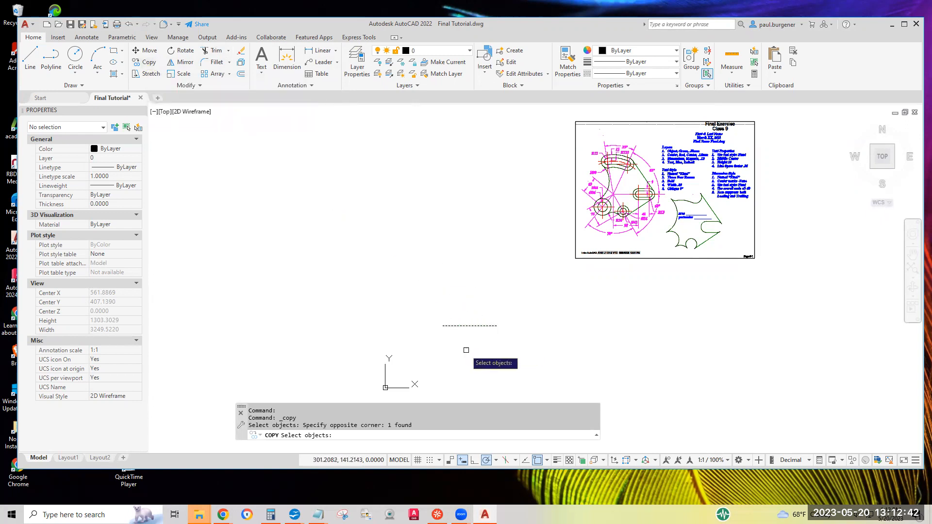
key(Return)
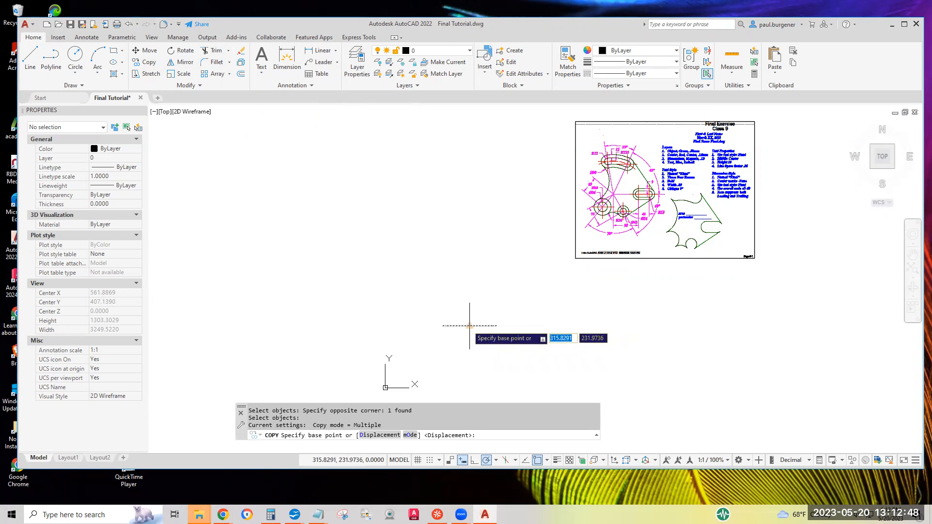
click(470, 325)
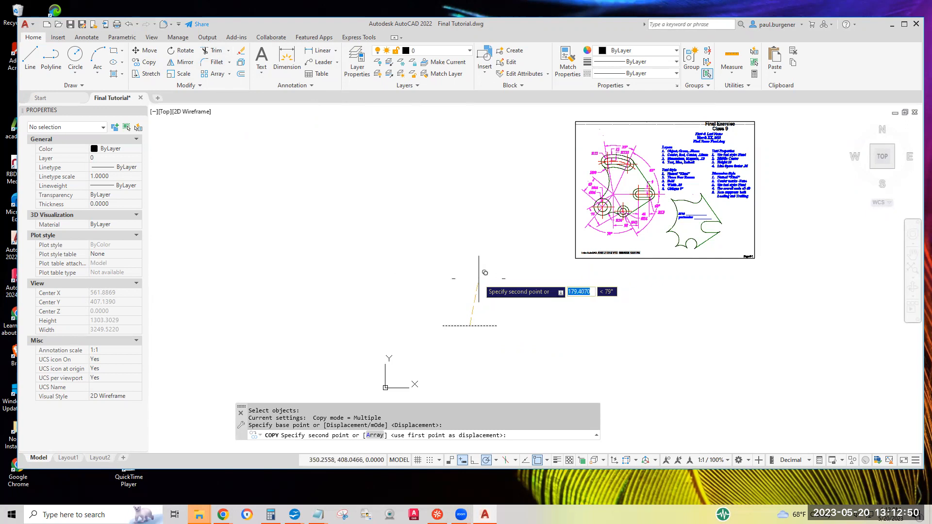
click(469, 326)
click(469, 325)
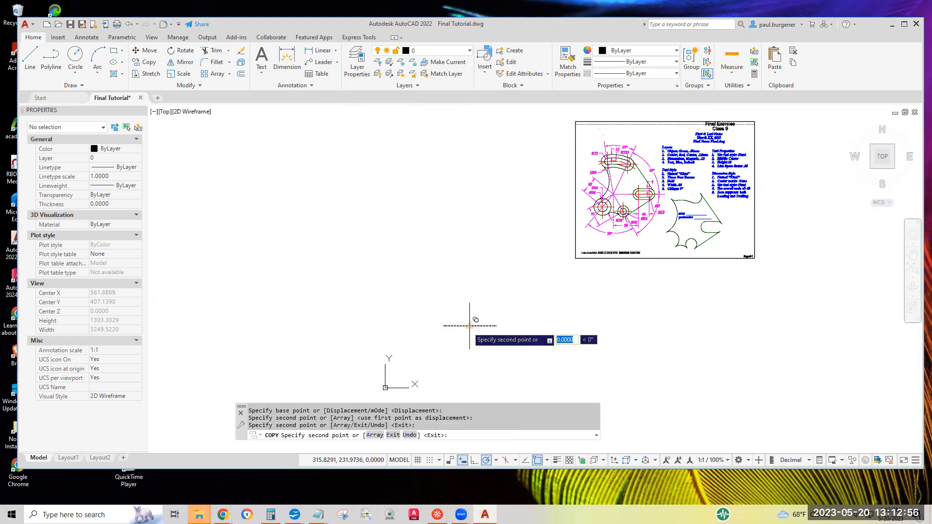
click(469, 325)
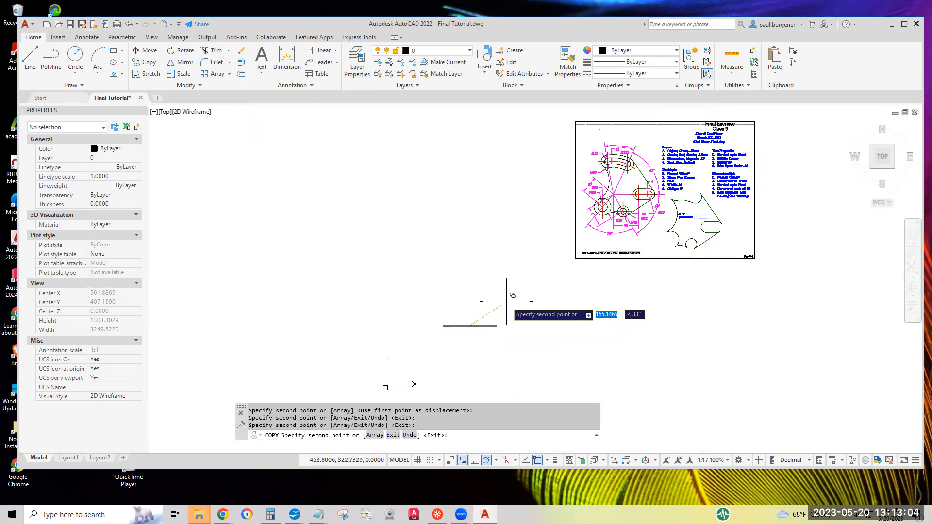
key(Return)
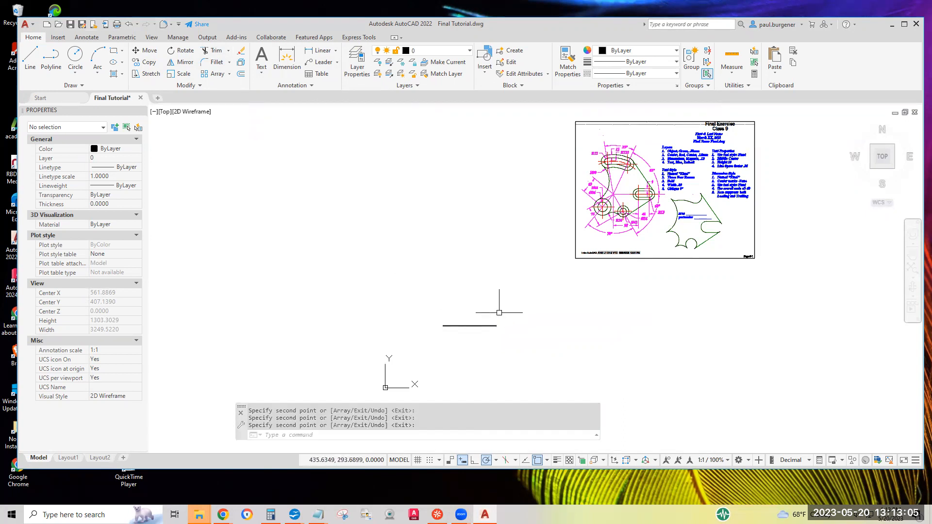
- Check how many lines are stacked by selecting them with Erase, and cancel the command
click(242, 51)
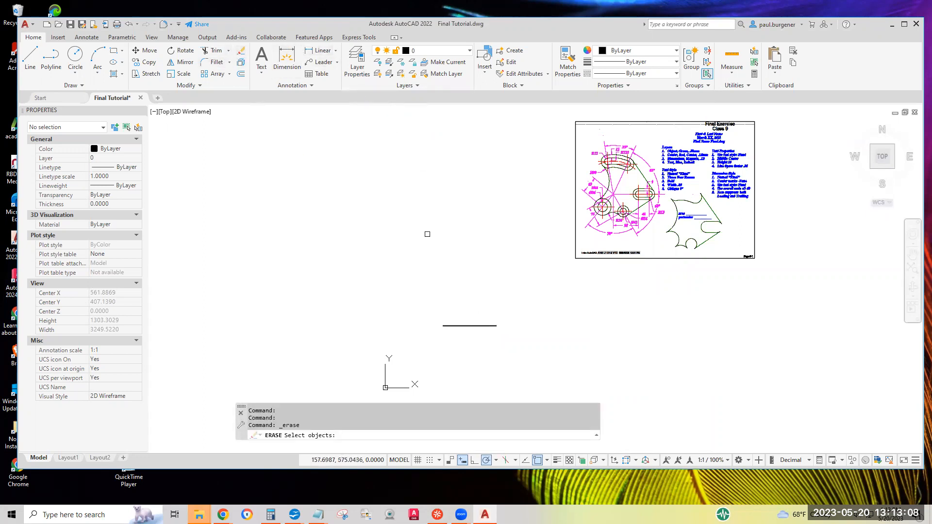
click(513, 355)
click(444, 308)
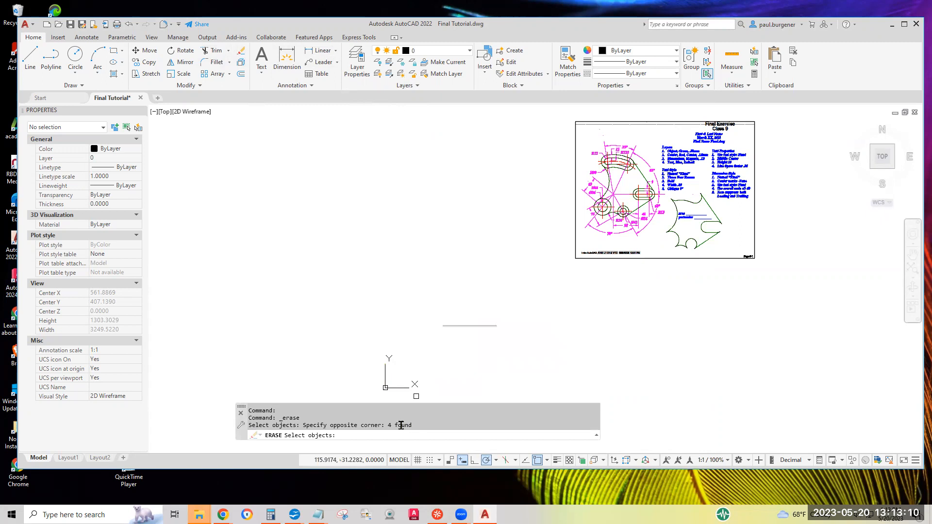
drag(387, 425, 421, 425)
key(Escape)
key(Escape)
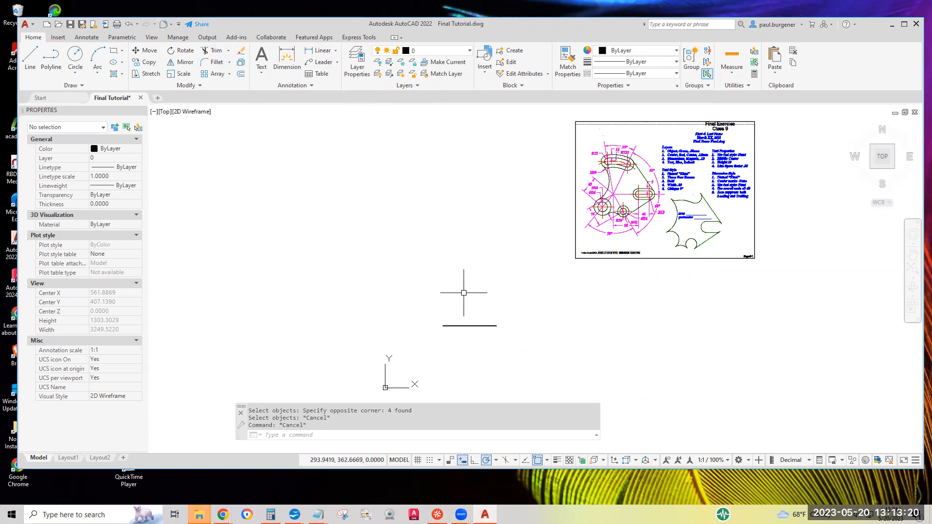
- Rotate one of the stacked horizontal lines 65° about its left endpoint
scroll(638, 158, up, 4)
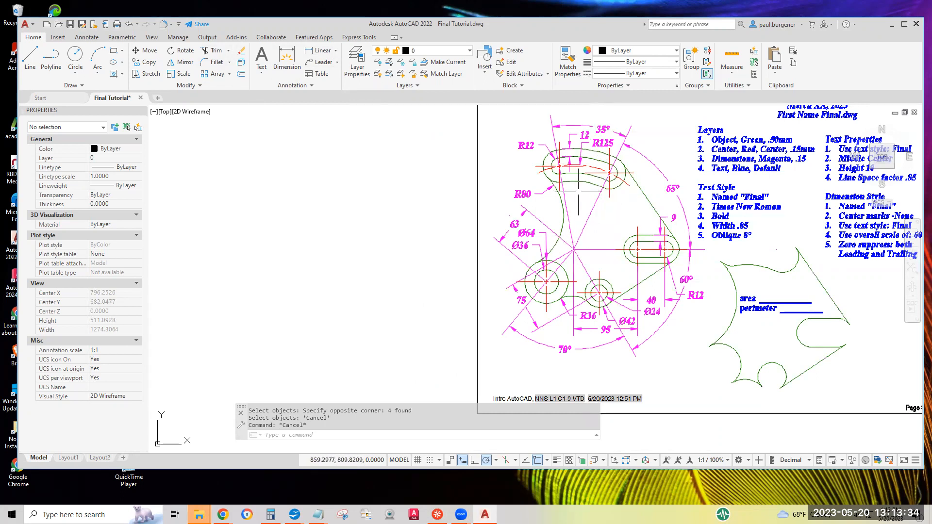
scroll(396, 269, down, 5)
middle_drag(387, 320, 472, 289)
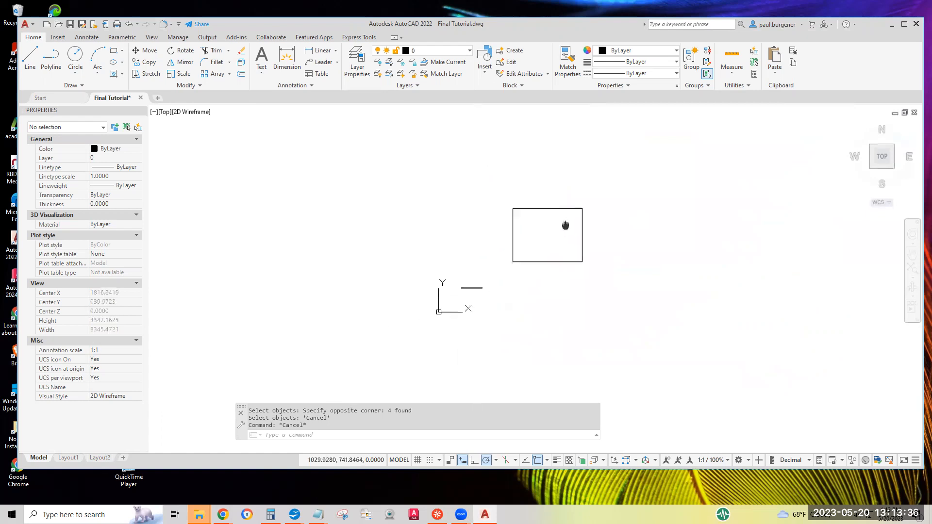
scroll(470, 281, up, 4)
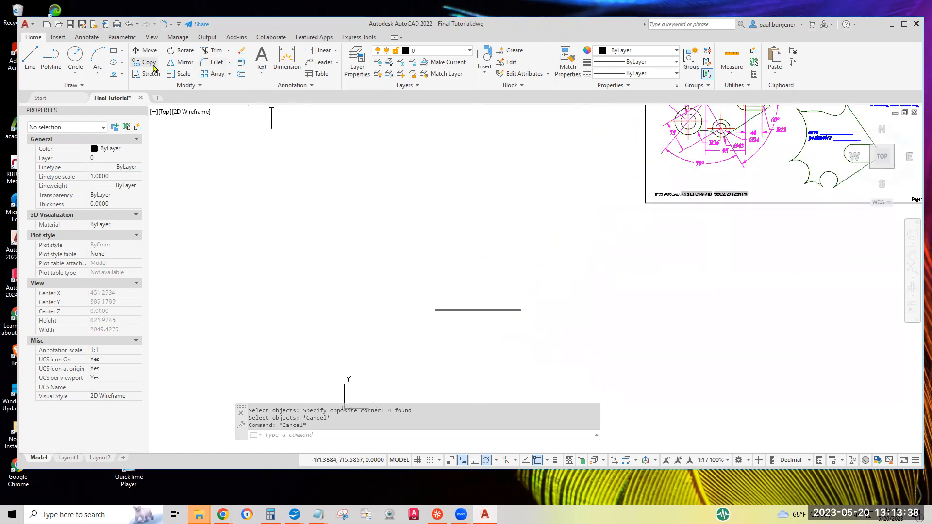
click(187, 52)
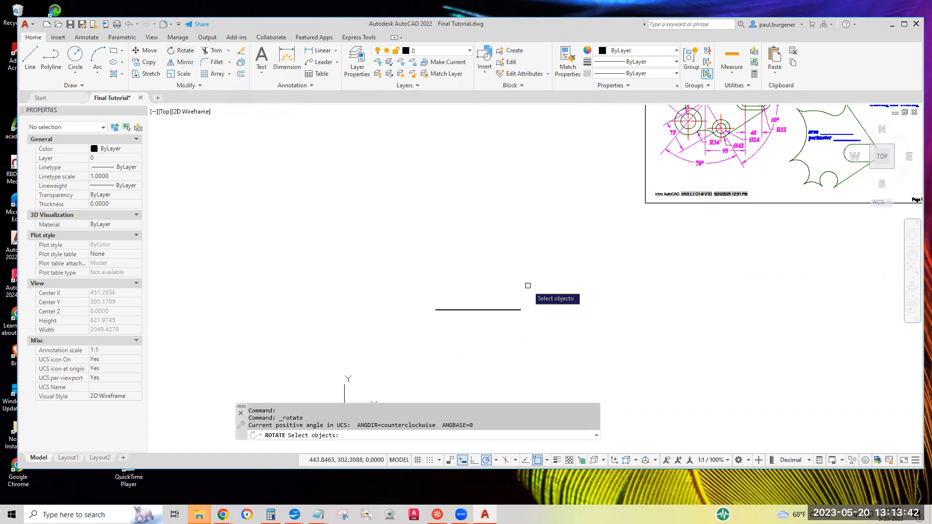
click(505, 309)
click(479, 310)
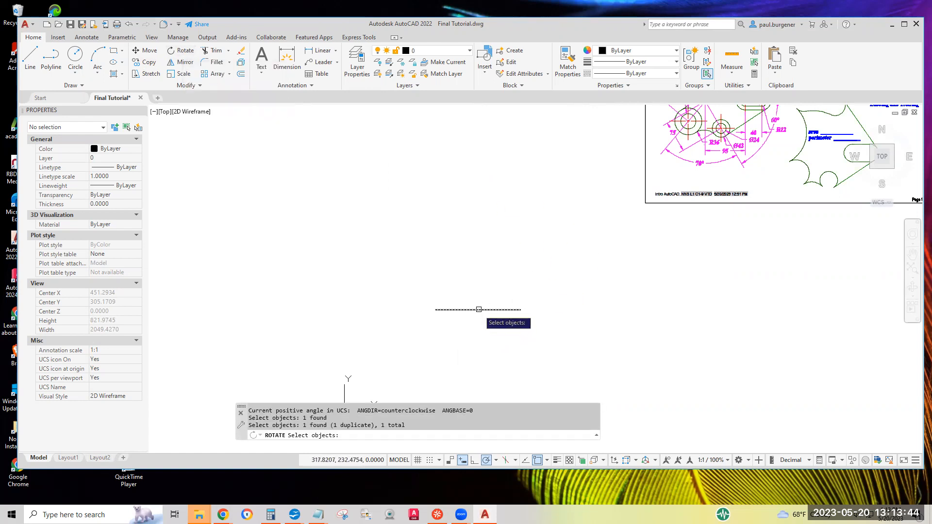
key(Return)
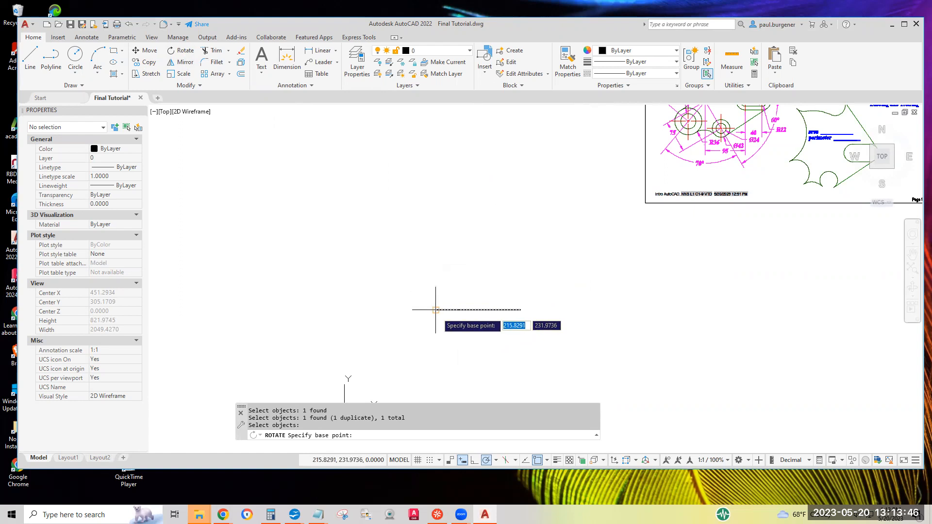
click(435, 310)
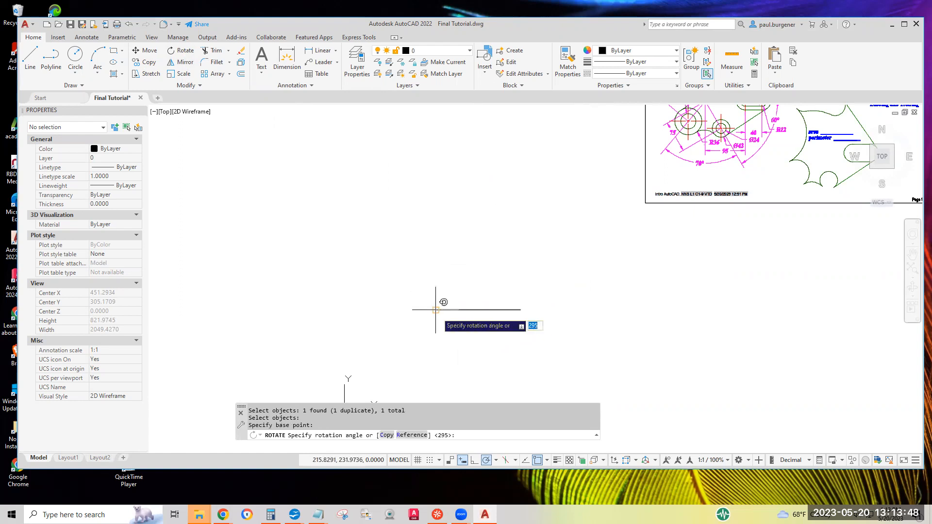
mouse_move(637, 272)
middle_down()
mouse_move(587, 366)
mouse_move(554, 399)
middle_up()
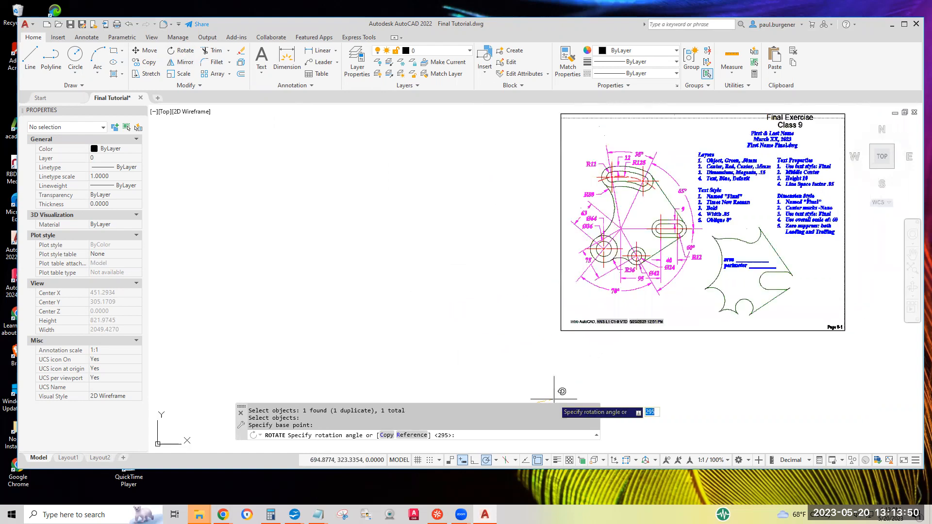
scroll(677, 198, up, 6)
scroll(678, 198, down, 8)
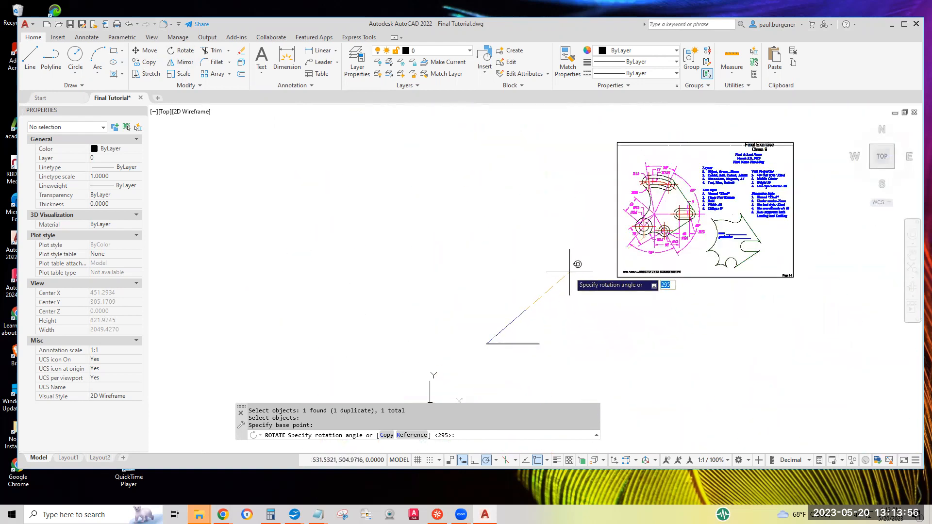
text(65)
key(Return)
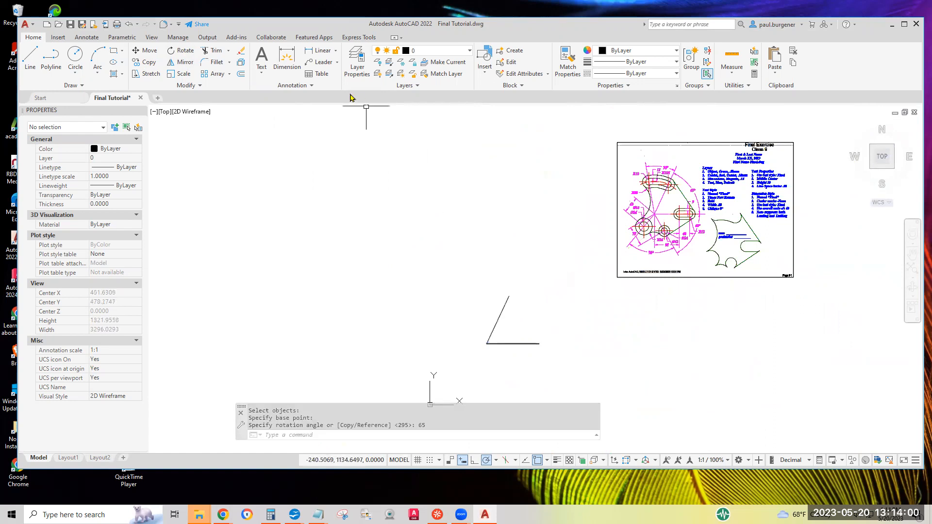
key(Escape)
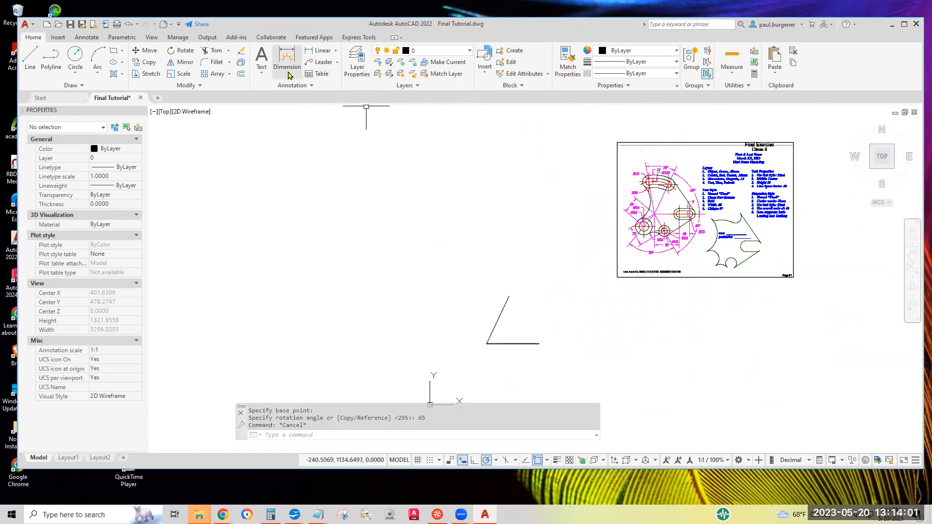
- Check how many lines lie at the 65° angle by selecting there with Erase, and cancel the command
click(244, 52)
click(505, 325)
click(484, 336)
key(Escape)
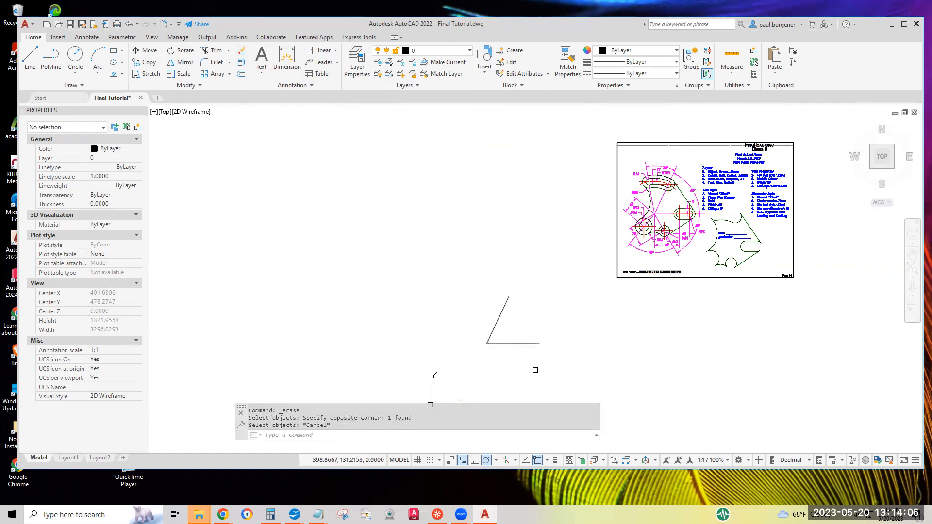
- Copy the 65° line once onto itself, using its lower endpoint as the base point
click(149, 63)
click(505, 306)
key(Return)
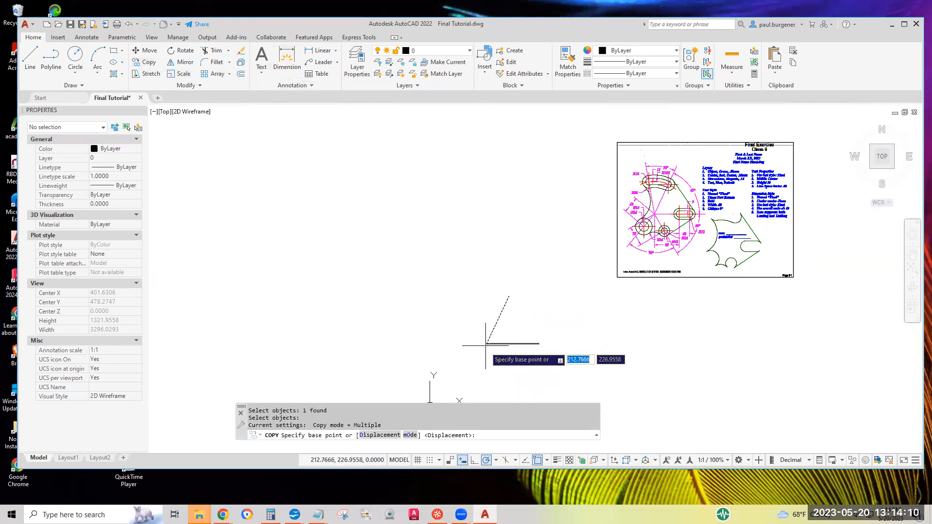
click(486, 344)
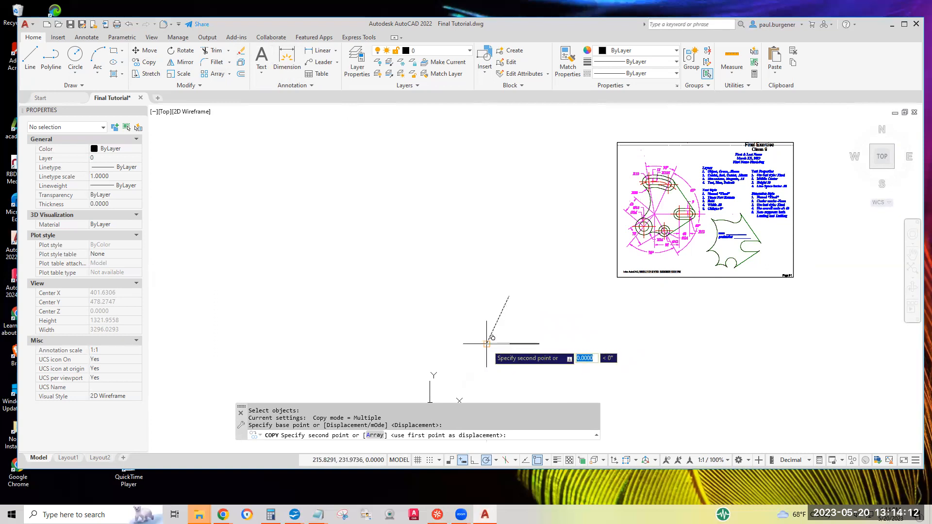
key(Return)
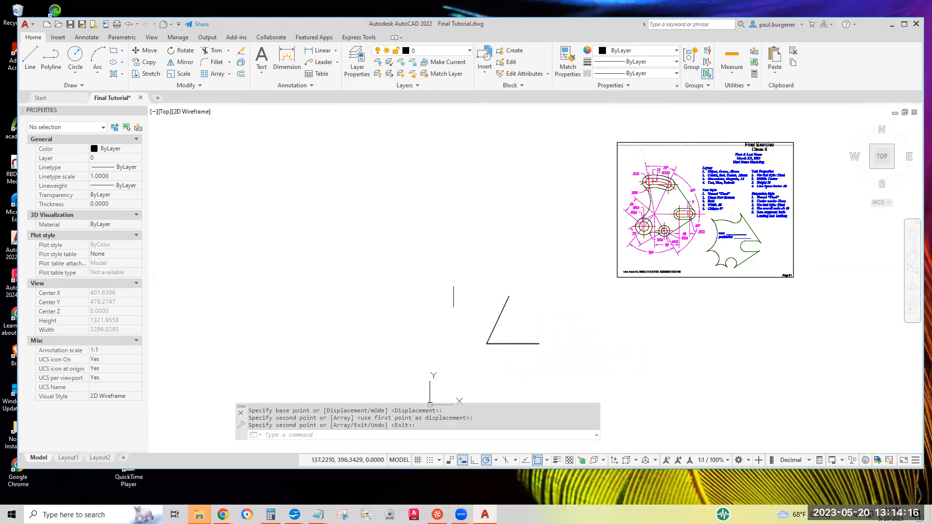
- Rotate one of the stacked 65° lines a further 35° about its lower endpoint
click(181, 50)
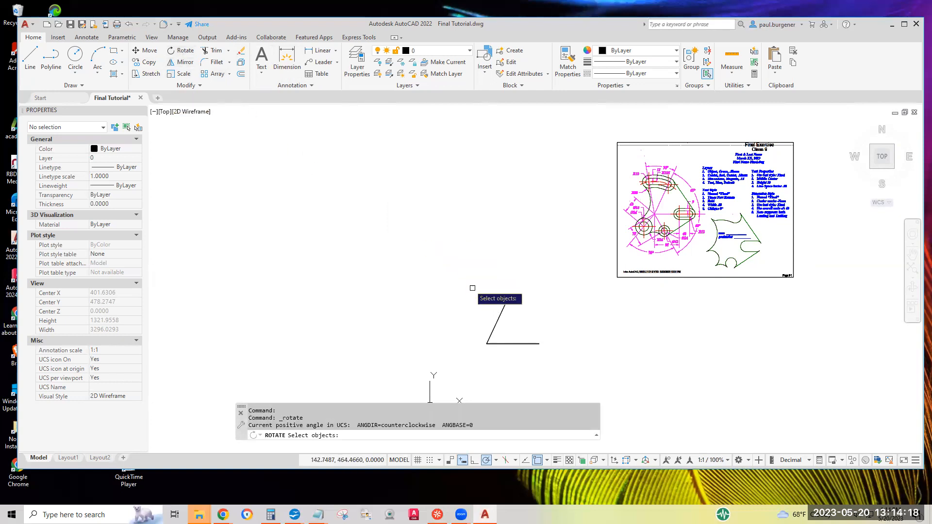
click(501, 312)
key(Return)
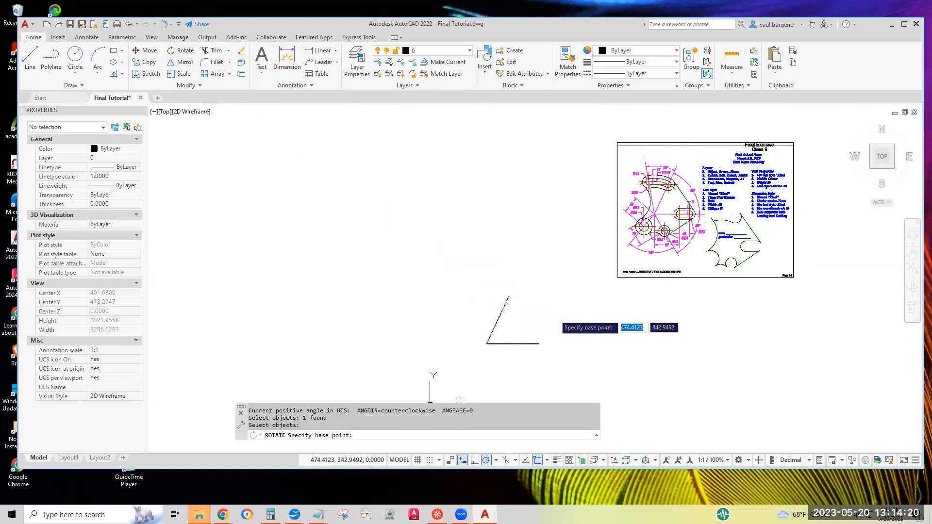
click(487, 344)
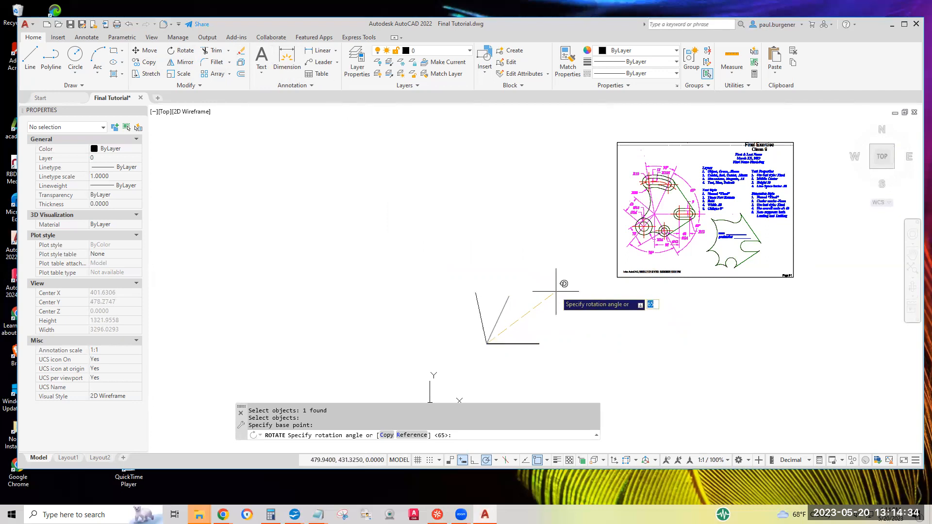
key(Return)
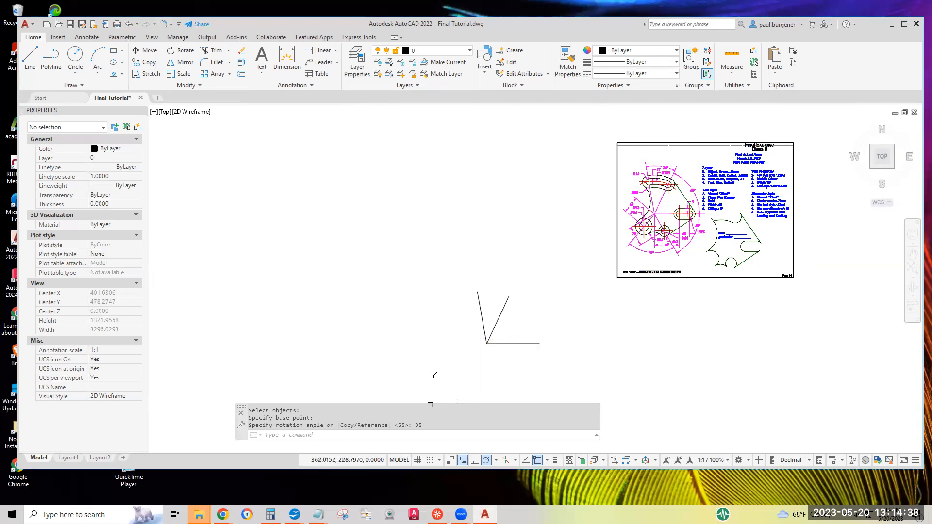
- Rotate one of the stacked horizontal lines -60° about its left endpoint, following the 60° angle in the reference drawing
middle_drag(523, 343, 542, 276)
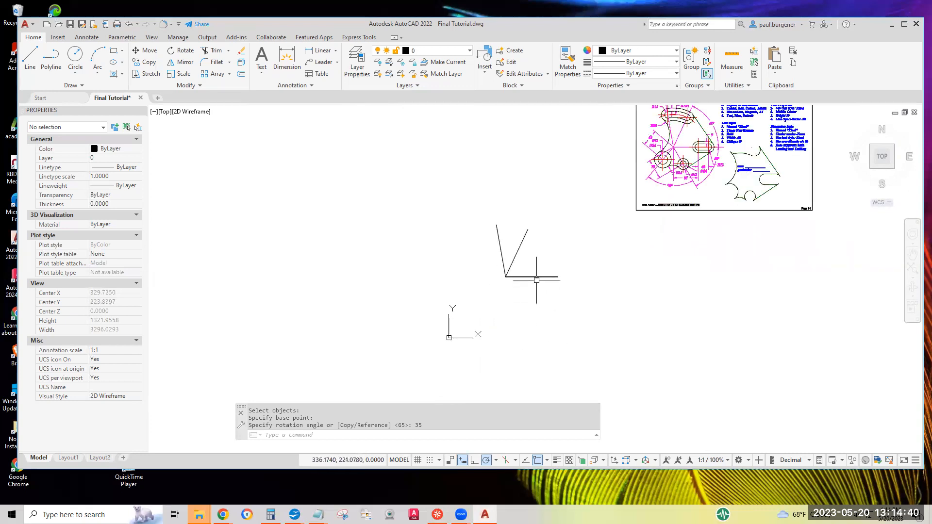
scroll(709, 184, up, 4)
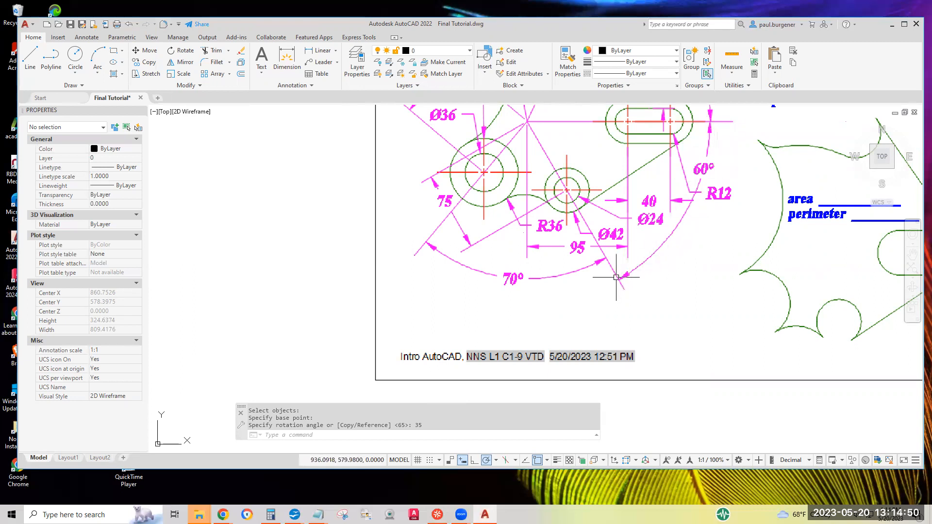
scroll(616, 277, down, 6)
key(Escape)
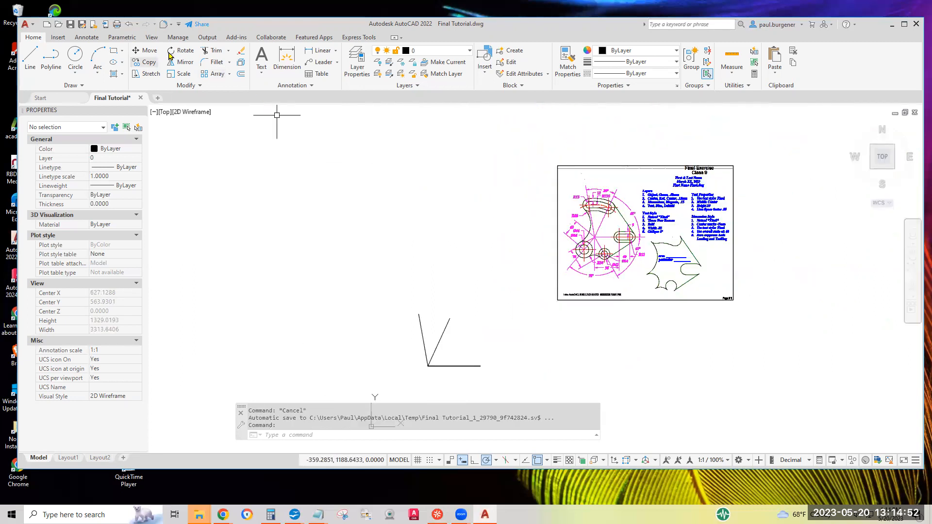
click(177, 50)
click(461, 366)
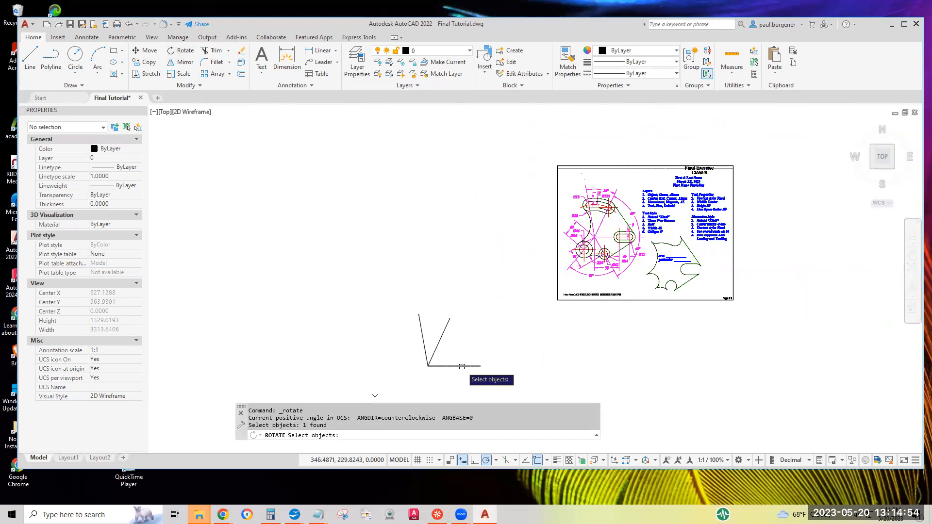
scroll(466, 344, up, 2)
key(Return)
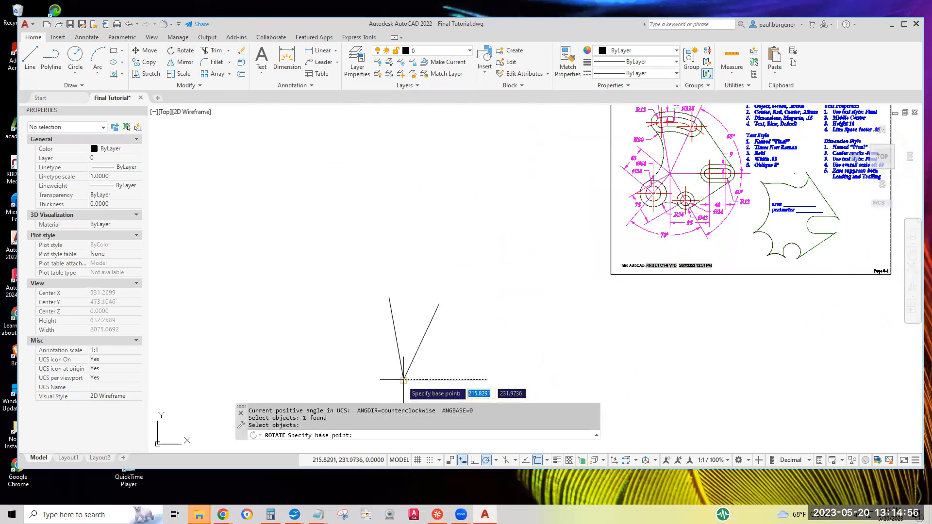
click(404, 380)
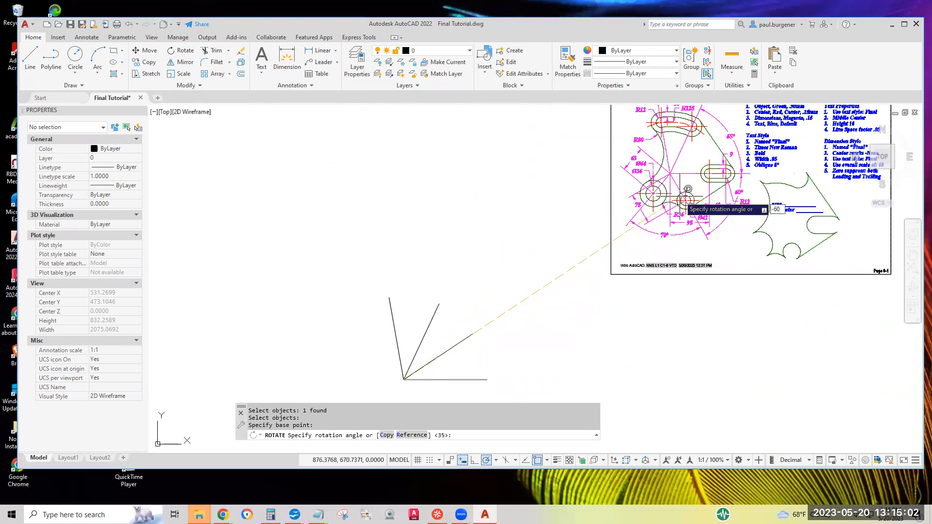
key(Return)
- Check how many lines remain stacked at the horizontal position by selecting them with Erase, and cancel the command
middle_drag(491, 351, 490, 232)
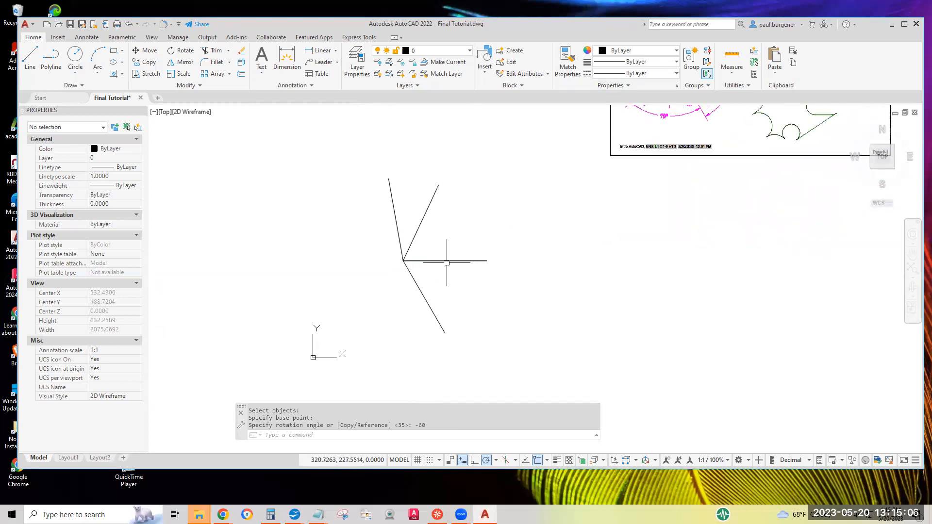
click(240, 51)
click(472, 269)
click(451, 243)
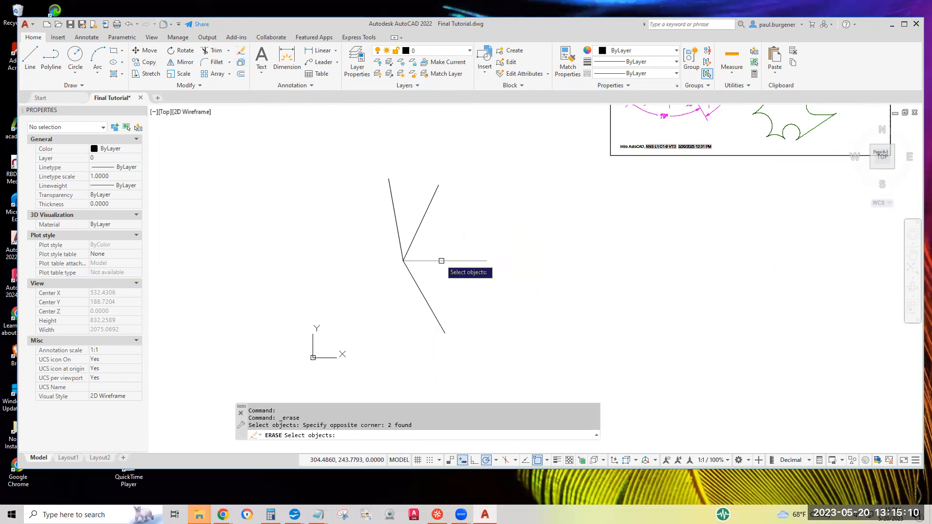
key(Escape)
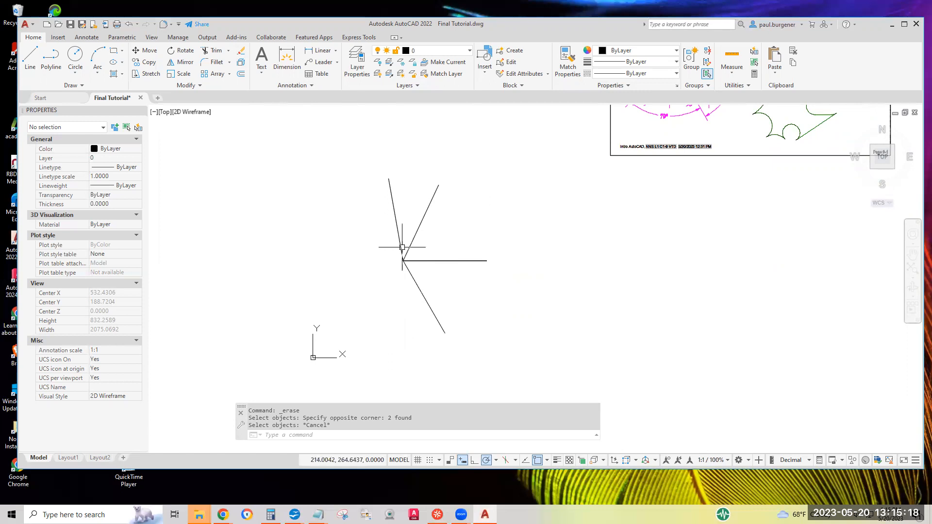
- Rotate one of the remaining stacked horizontal lines -130° about the shared endpoint of the construction lines
scroll(667, 162, down, 2)
middle_drag(678, 127, 620, 281)
scroll(620, 281, up, 4)
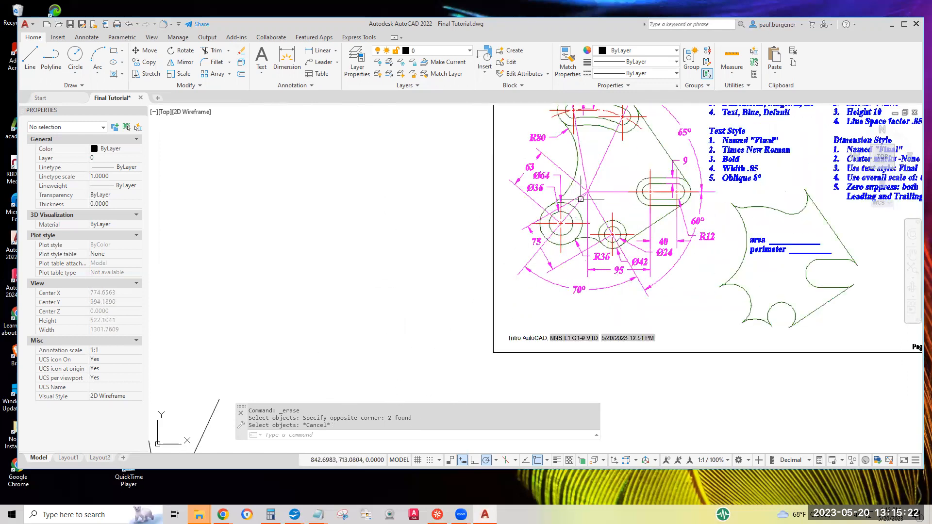
scroll(576, 209, down, 6)
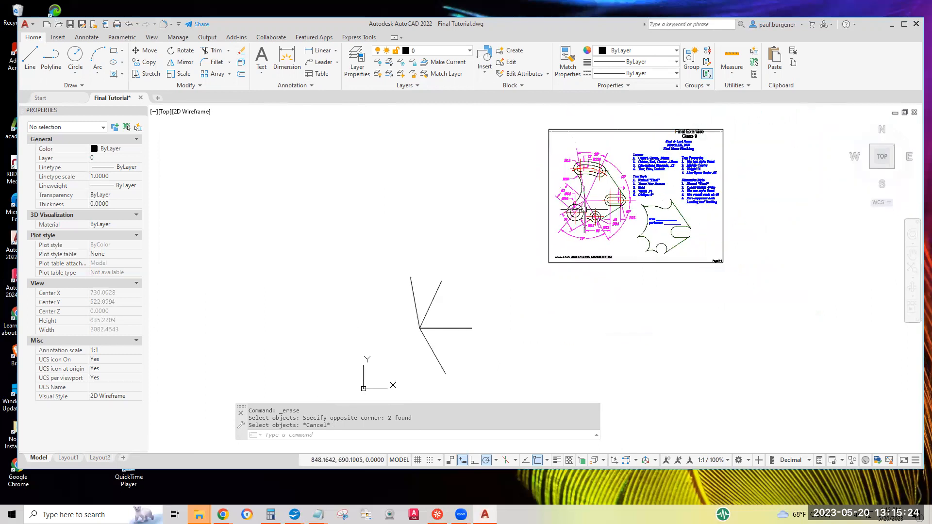
click(167, 54)
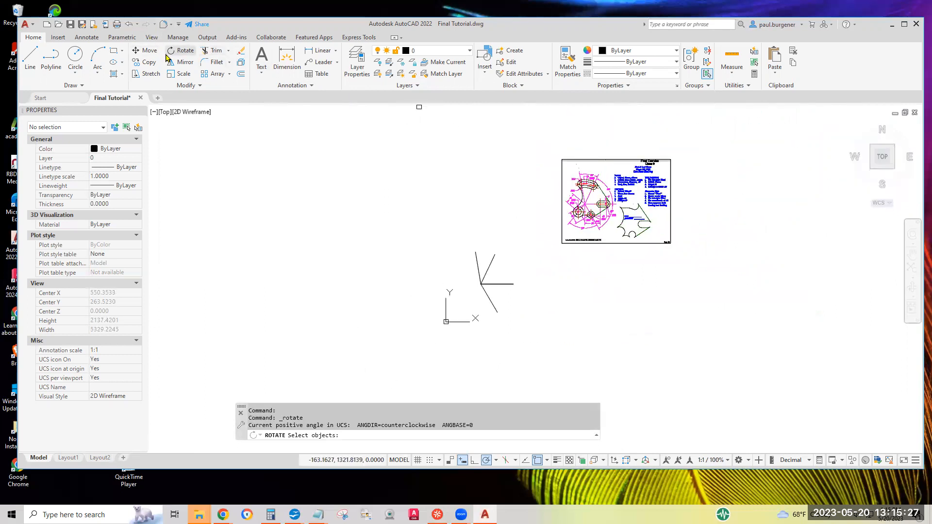
click(509, 284)
key(Return)
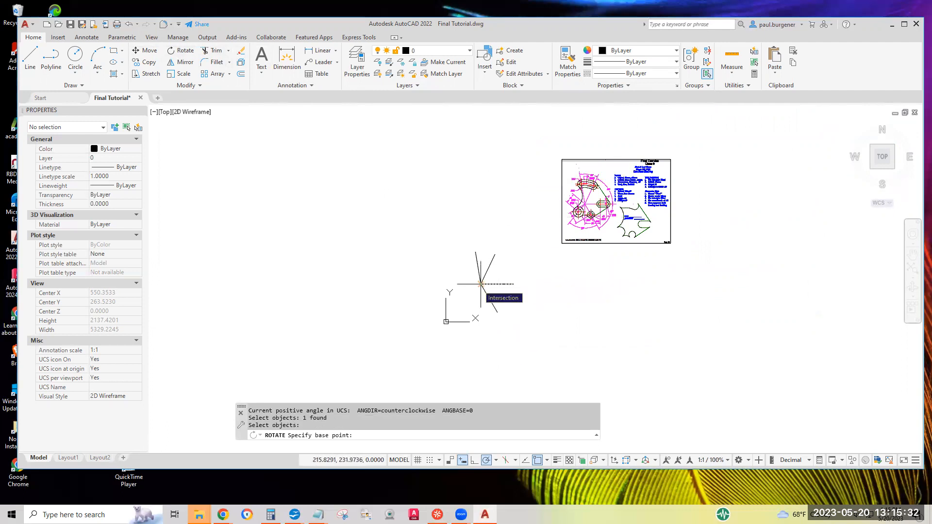
click(481, 284)
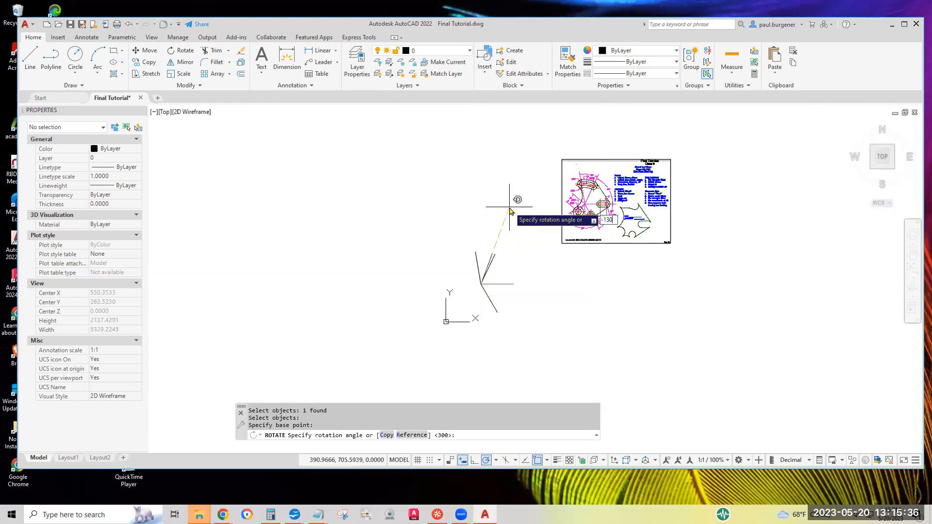
key(Return)
- Compare the five construction lines with the angled layout and radius dimensions in the reference drawing
key(Return)
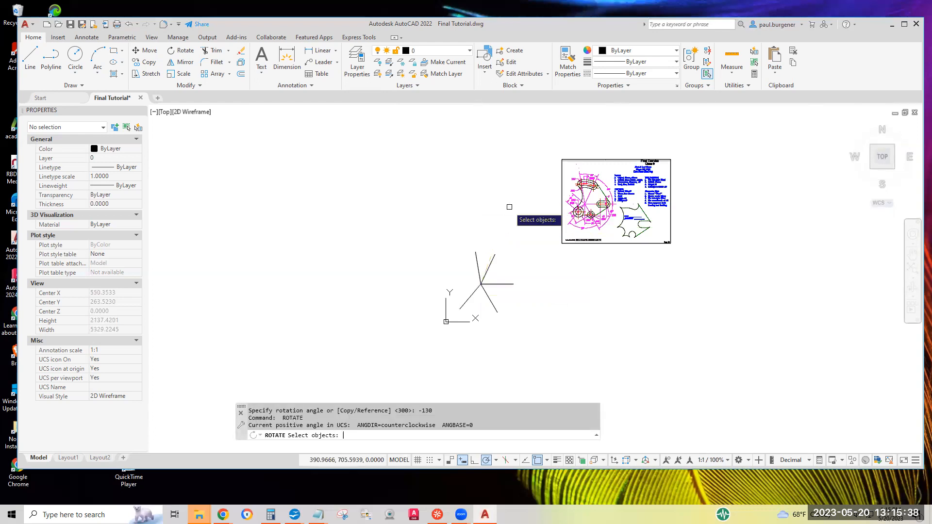
scroll(510, 306, up, 4)
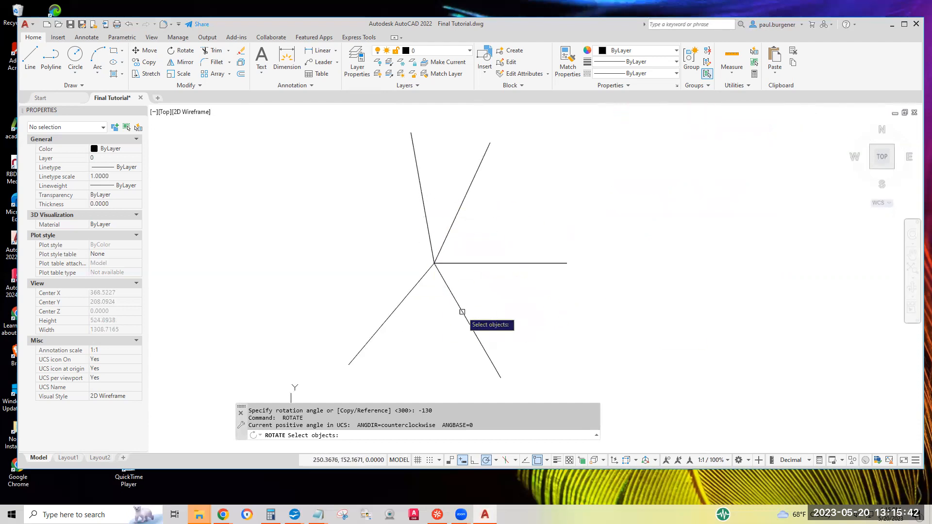
scroll(577, 326, down, 2)
middle_drag(566, 321, 485, 325)
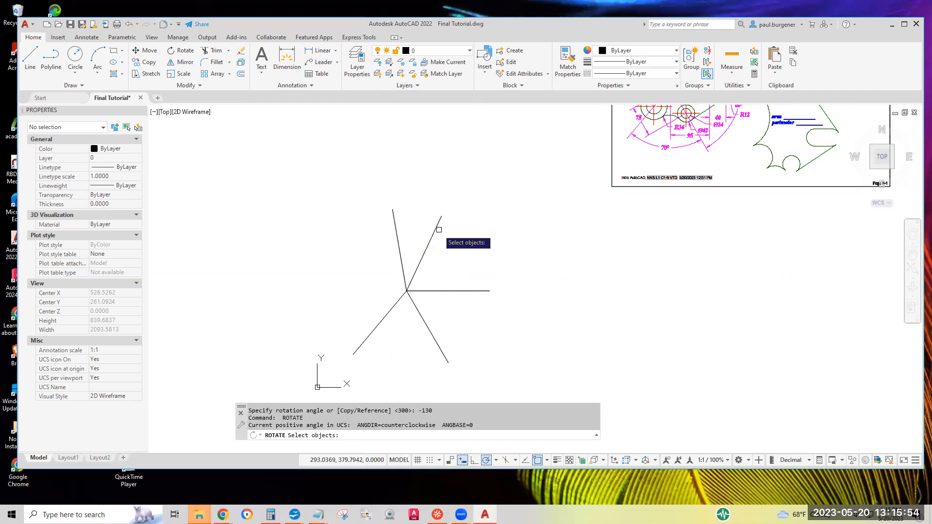
scroll(661, 180, up, 5)
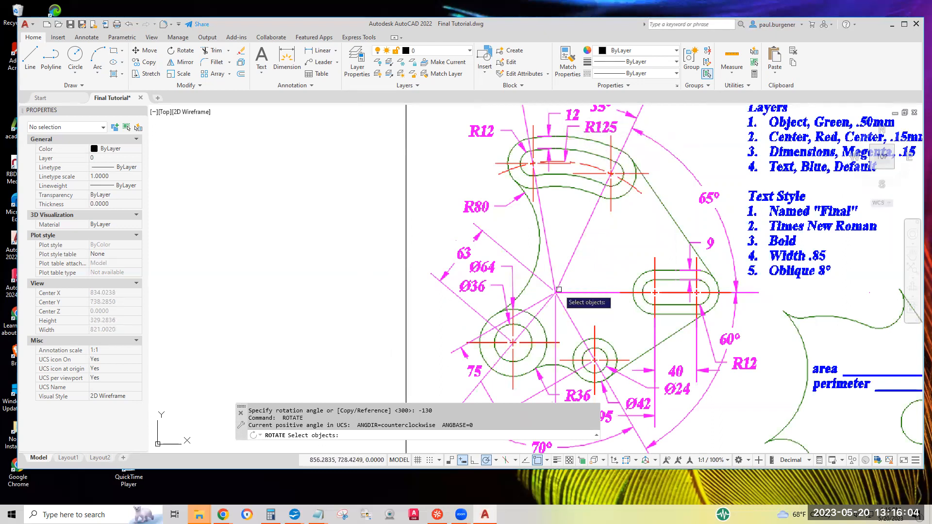
scroll(556, 294, down, 3)
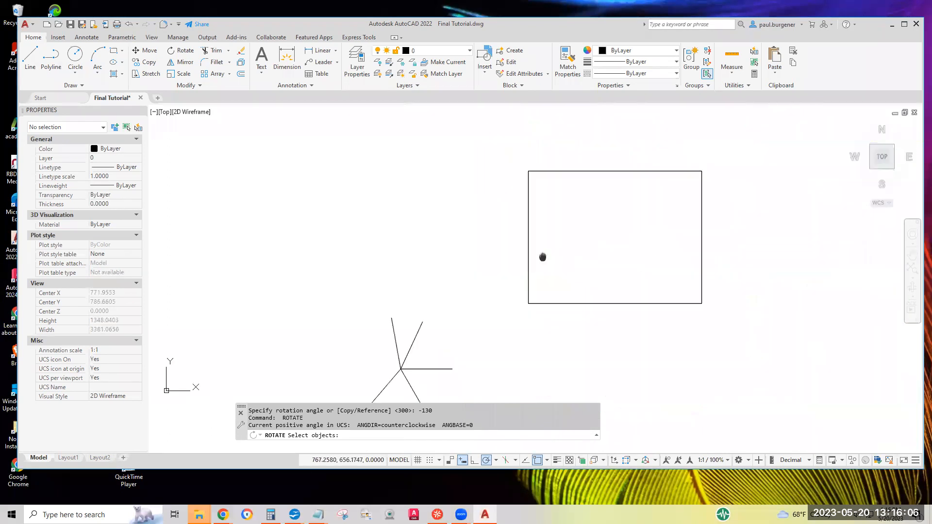
middle_drag(543, 258, 543, 164)
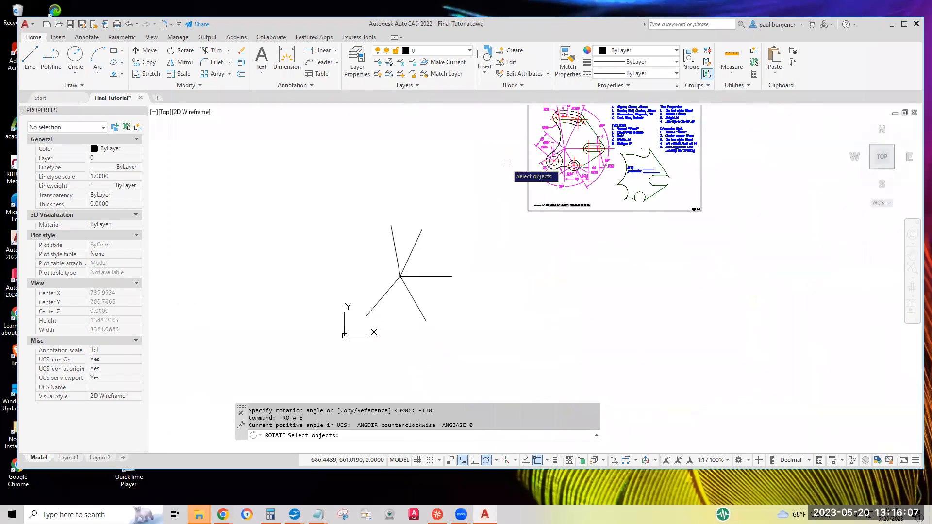
- Draw a circle of radius 125 centred on the shared endpoint of the construction lines
click(74, 60)
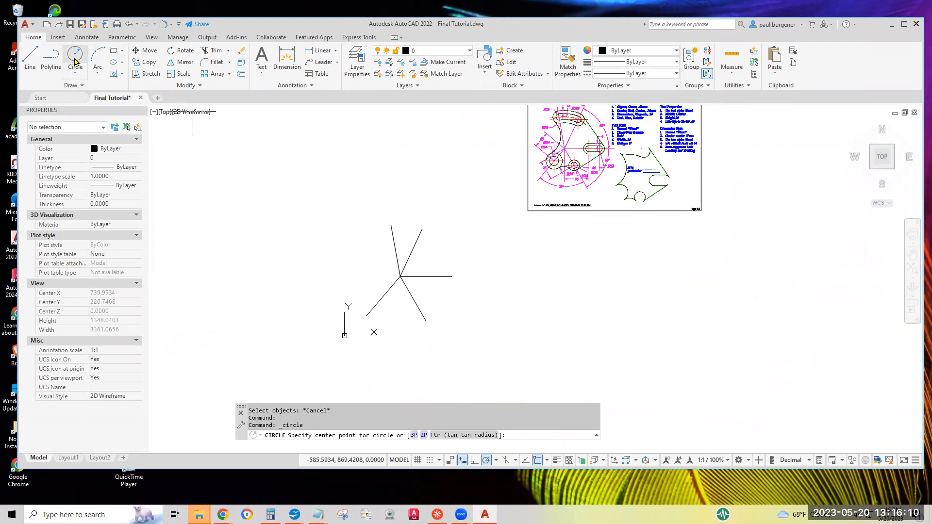
click(400, 276)
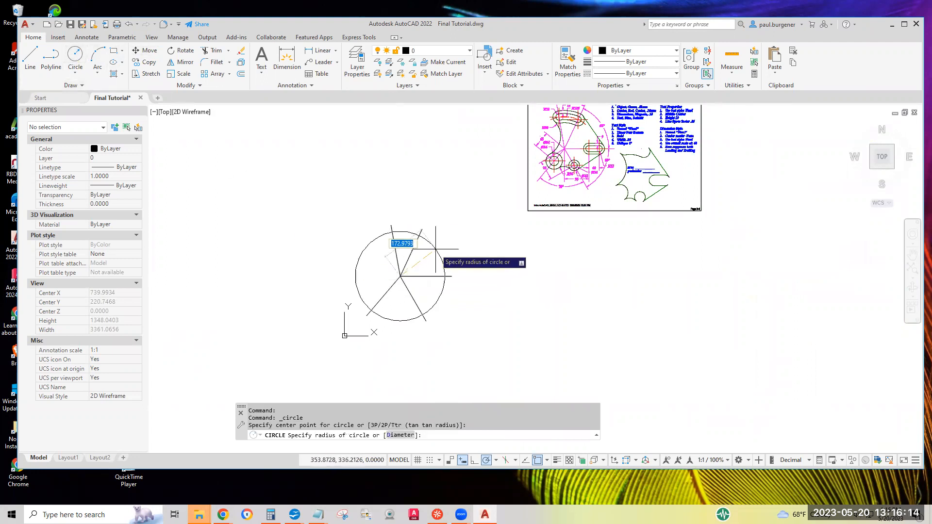
text(125)
key(Return)
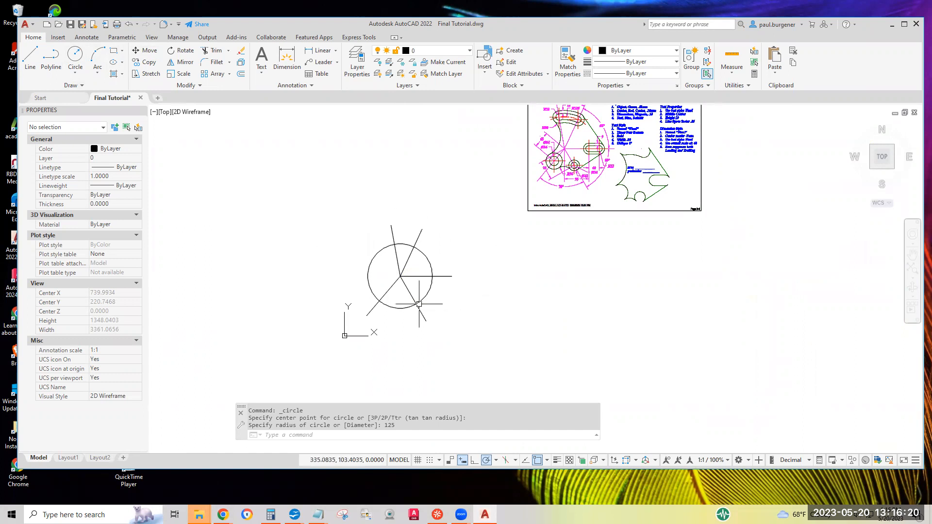
- Draw a circle of radius 12 centred where the steep upper-left construction line crosses the radius 125 circle
scroll(408, 295, up, 2)
middle_drag(409, 295, 439, 325)
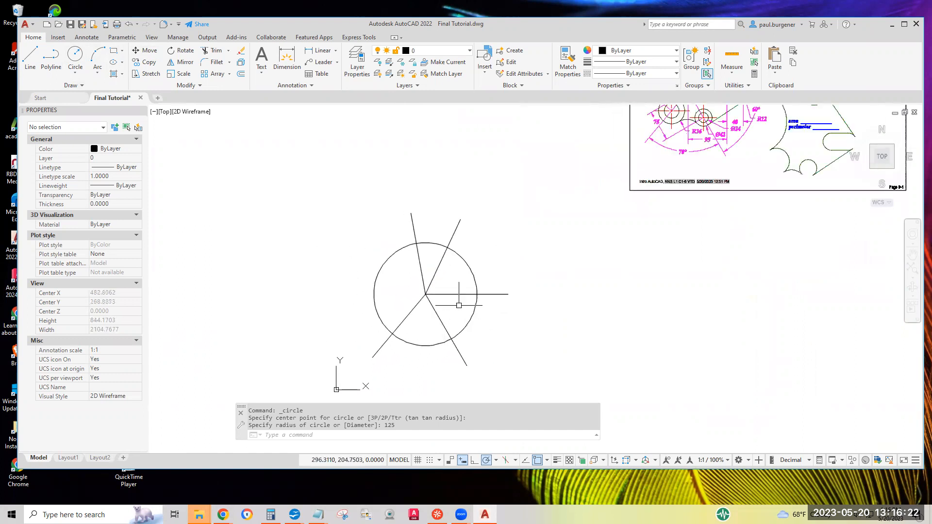
scroll(636, 194, up, 8)
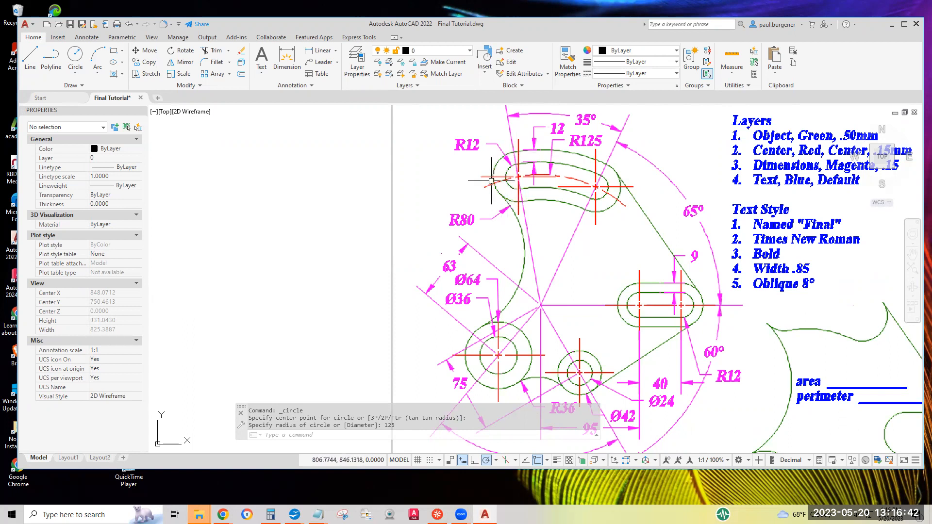
scroll(528, 203, down, 2)
middle_drag(528, 207, 625, 104)
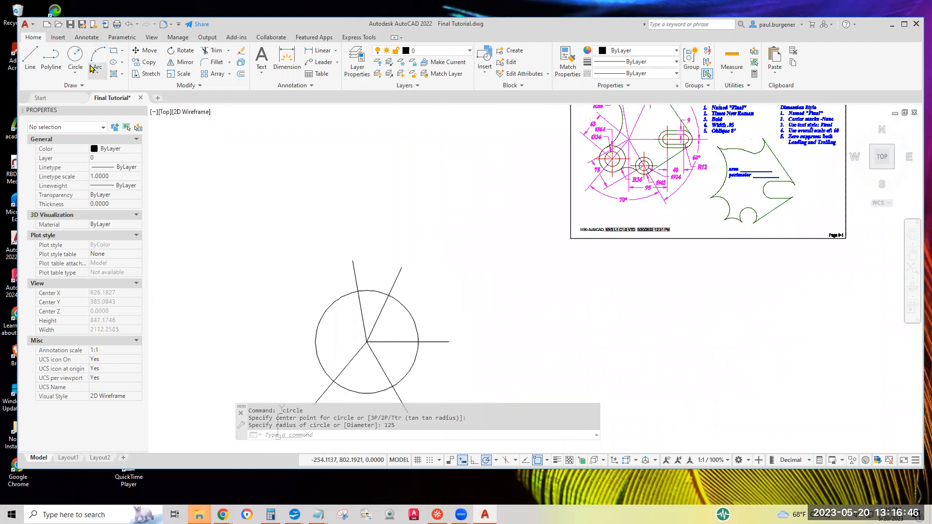
click(73, 67)
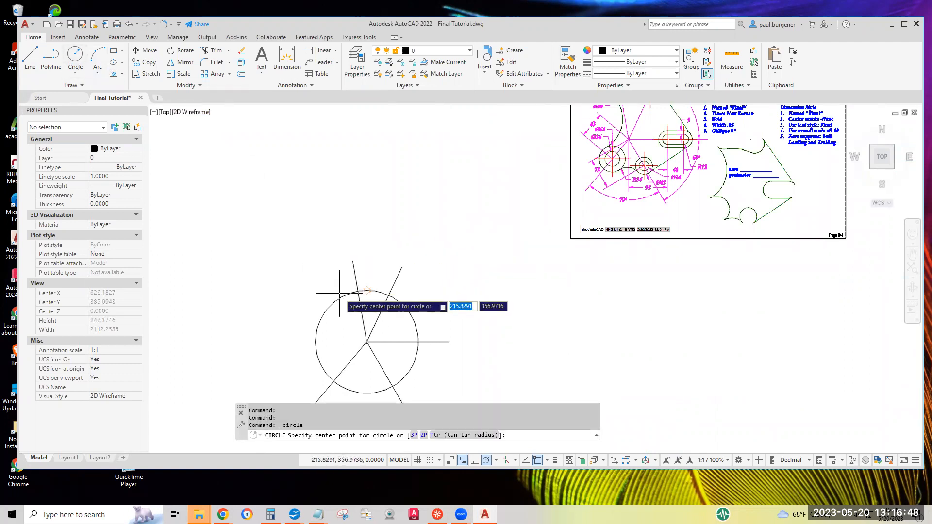
click(367, 290)
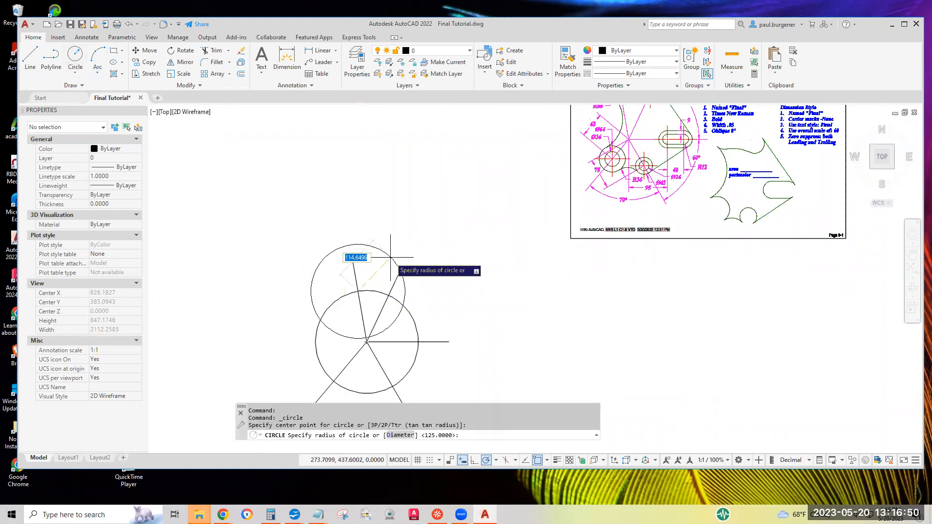
text(12)
key(Return)
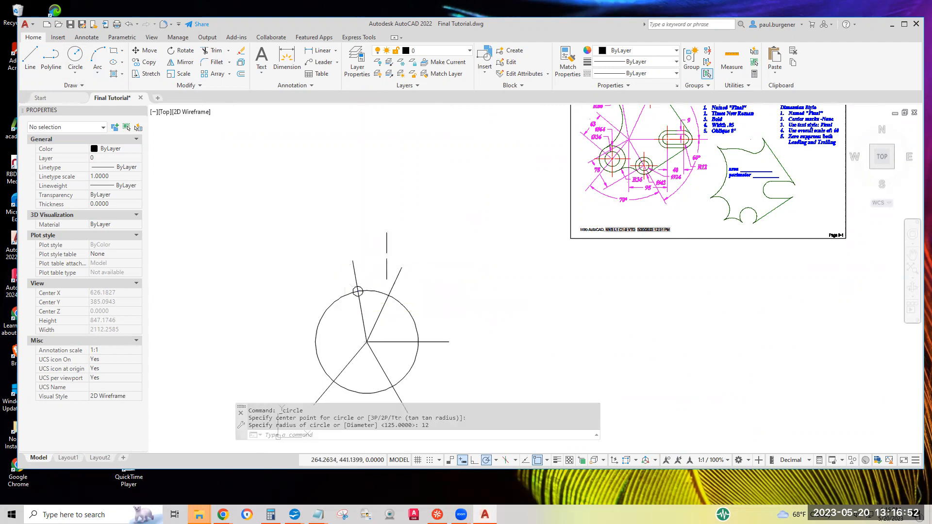
- Offset the radius 12 circle outward by 12 to create a concentric larger circle
click(240, 73)
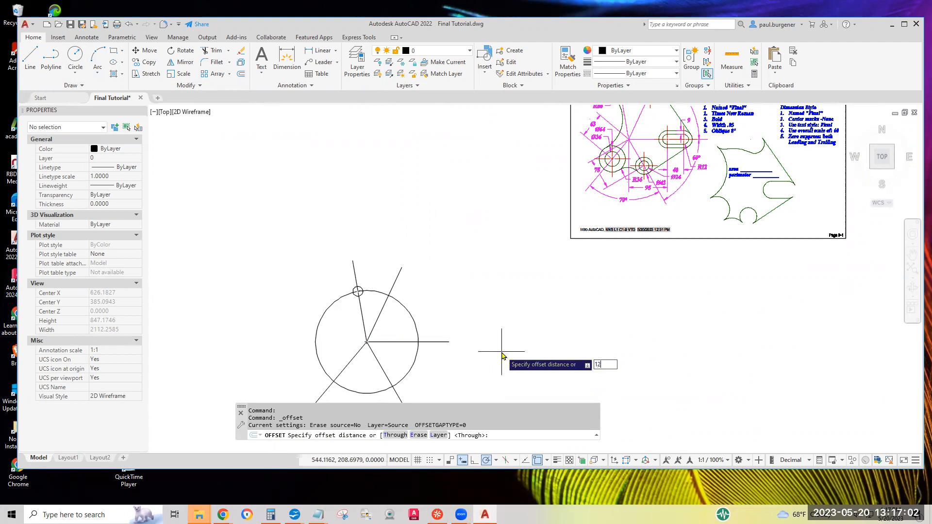
key(Return)
scroll(367, 277, up, 5)
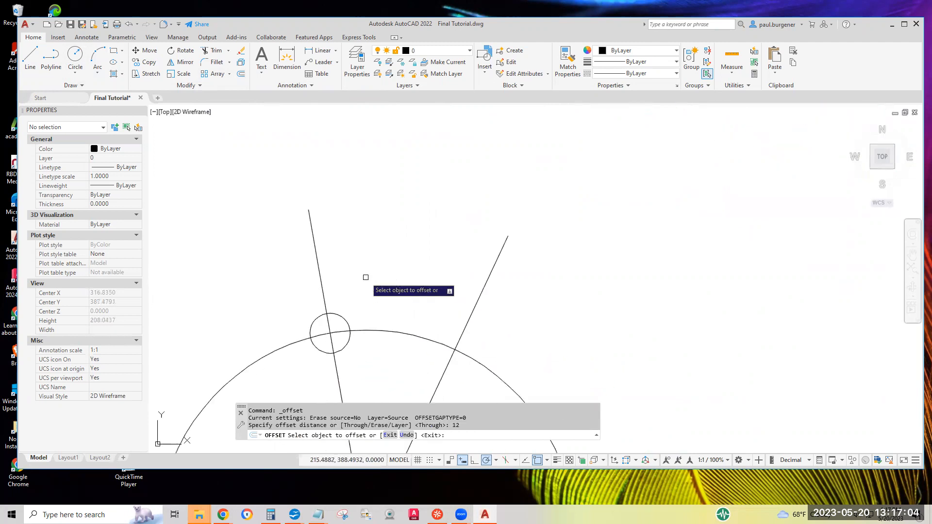
click(342, 316)
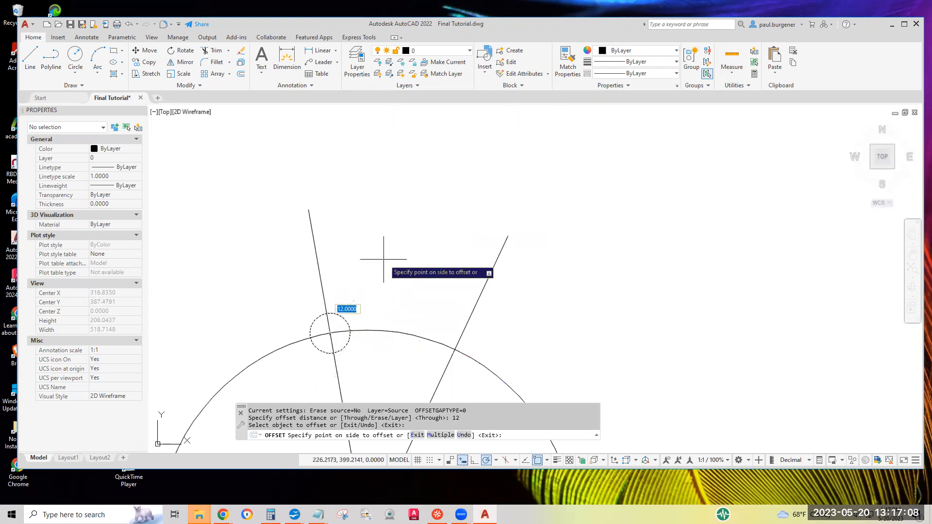
click(384, 228)
scroll(393, 241, down, 3)
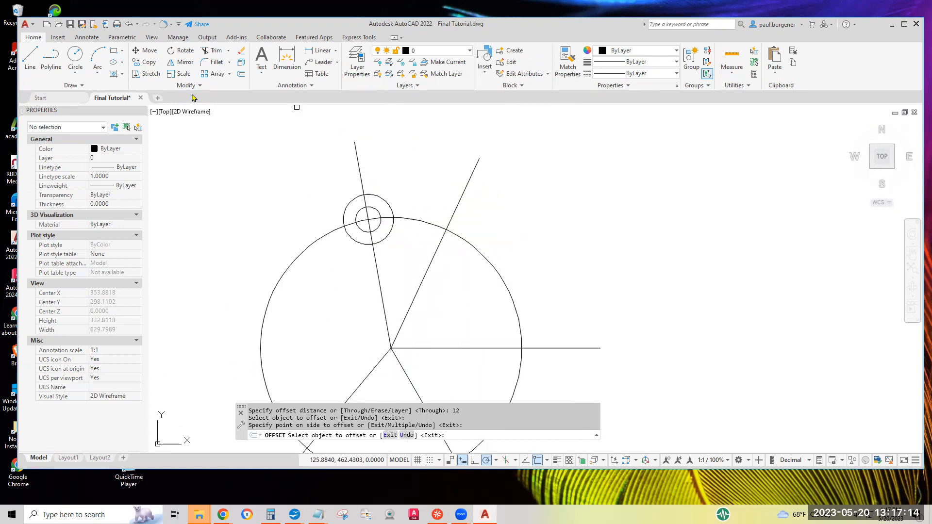
- Copy both concentric circles from their centre to where the upper-right construction line crosses the radius 125 circle
click(150, 70)
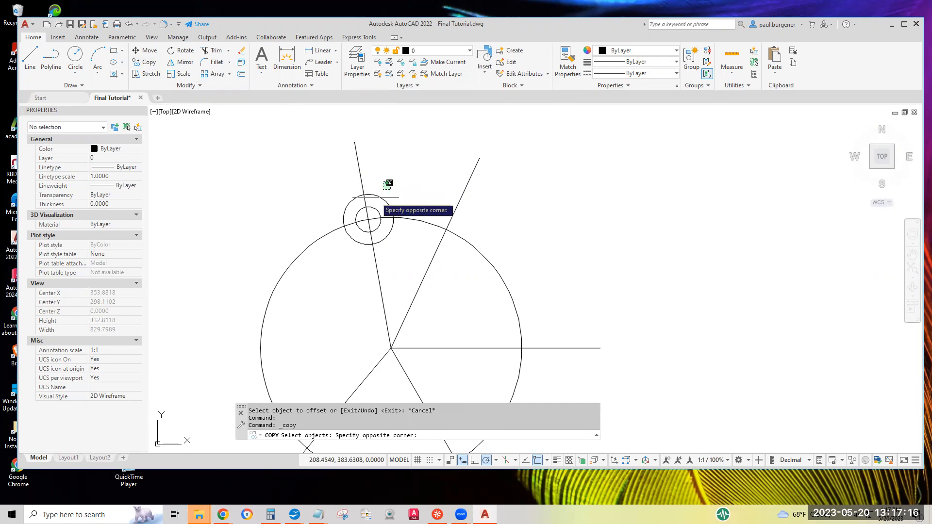
click(395, 183)
click(371, 213)
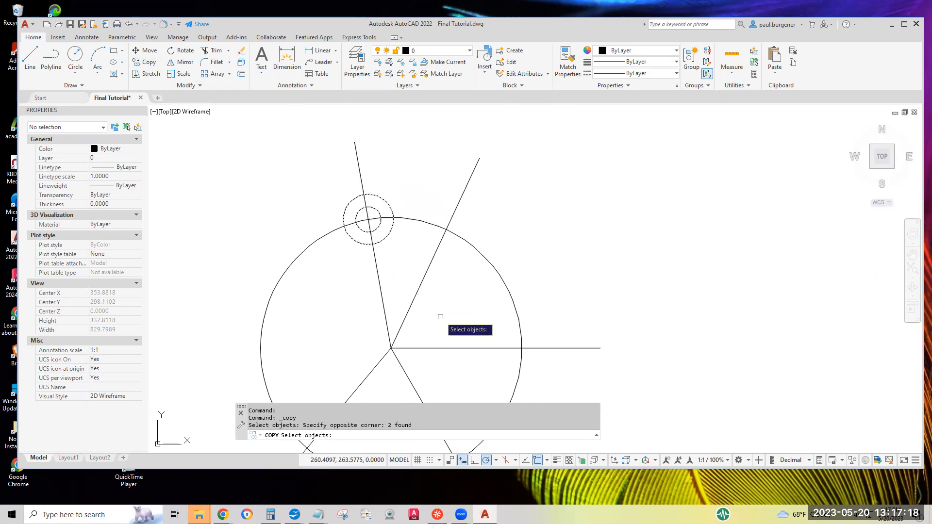
key(Return)
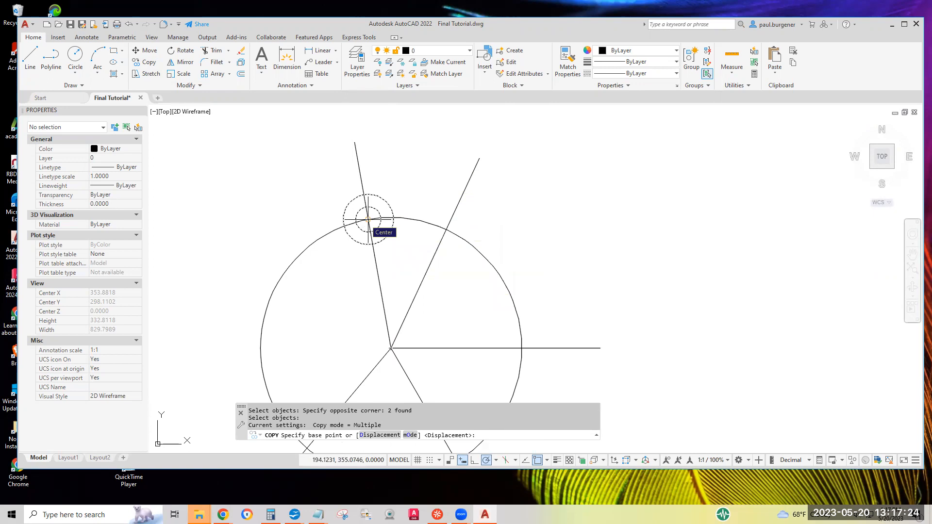
click(367, 220)
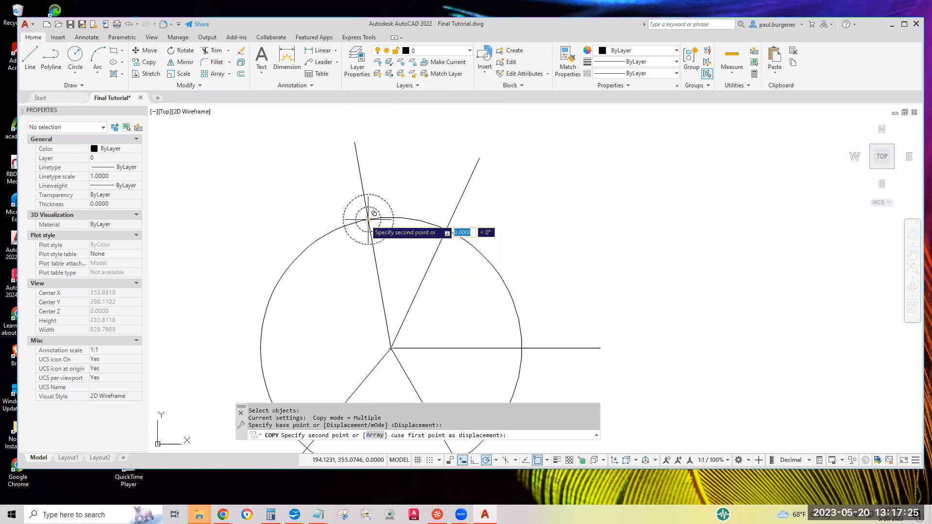
click(447, 228)
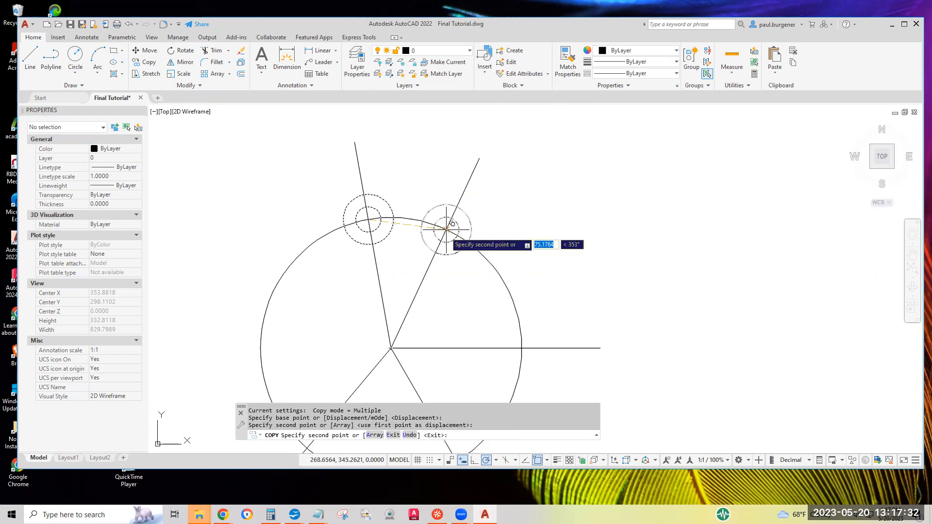
key(Return)
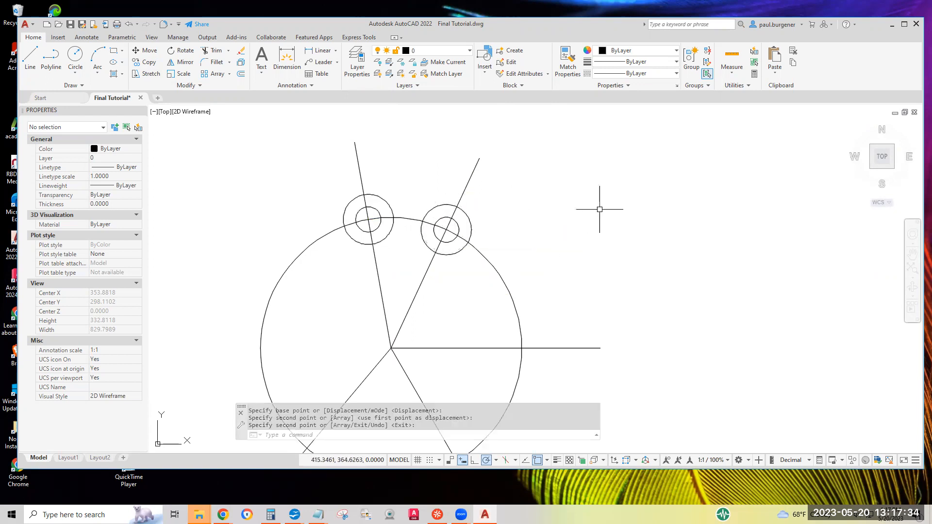
- Examine the curved slot's geometry and dimensions in the reference drawing, and review the enabled object snap modes
scroll(600, 209, down, 2)
middle_drag(693, 186, 505, 318)
scroll(644, 215, down, 1)
middle_drag(691, 189, 669, 232)
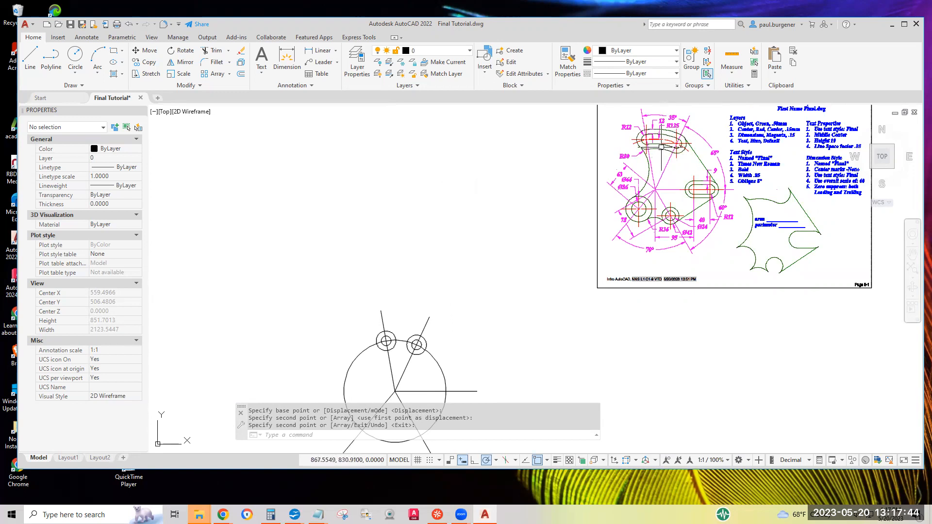
scroll(660, 150, up, 6)
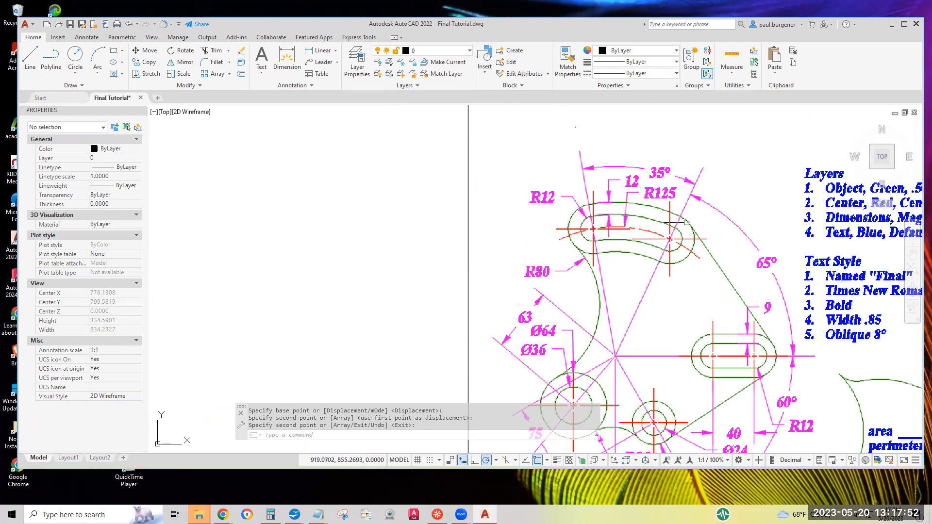
scroll(635, 236, down, 5)
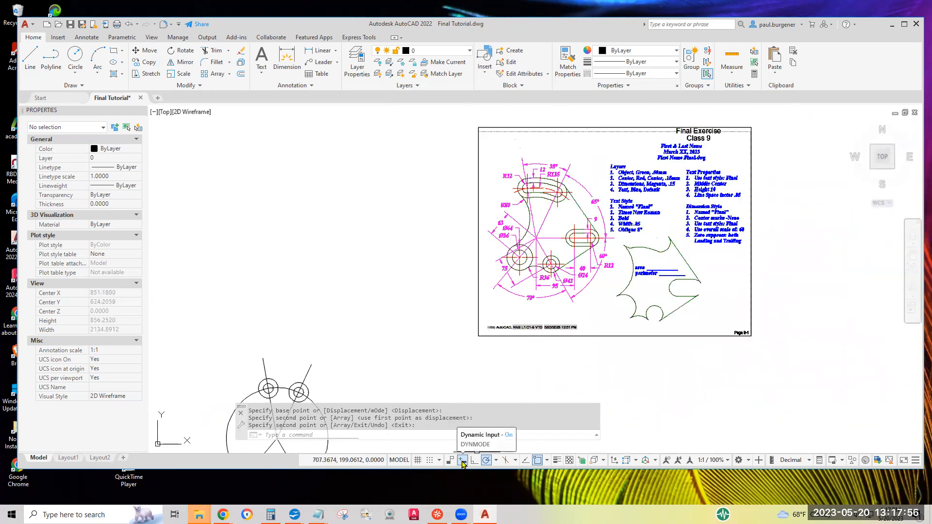
click(496, 460)
click(496, 460)
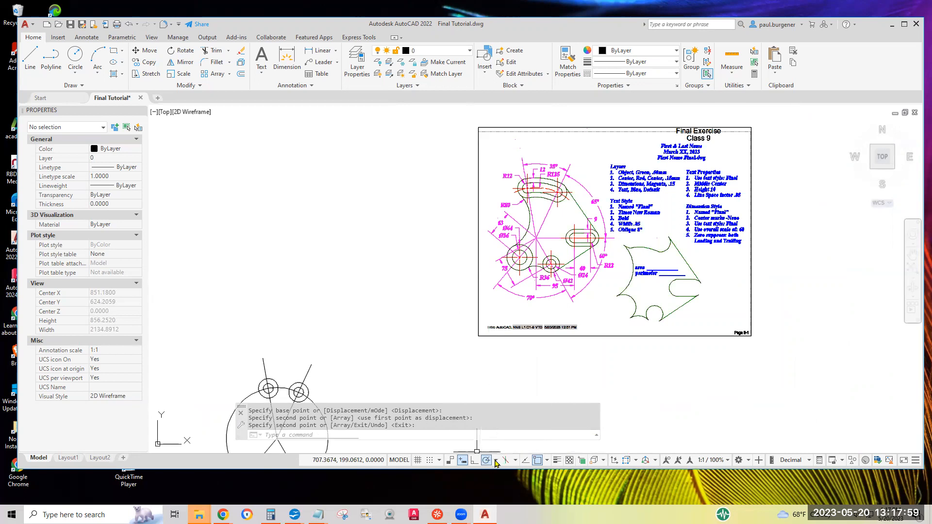
click(547, 460)
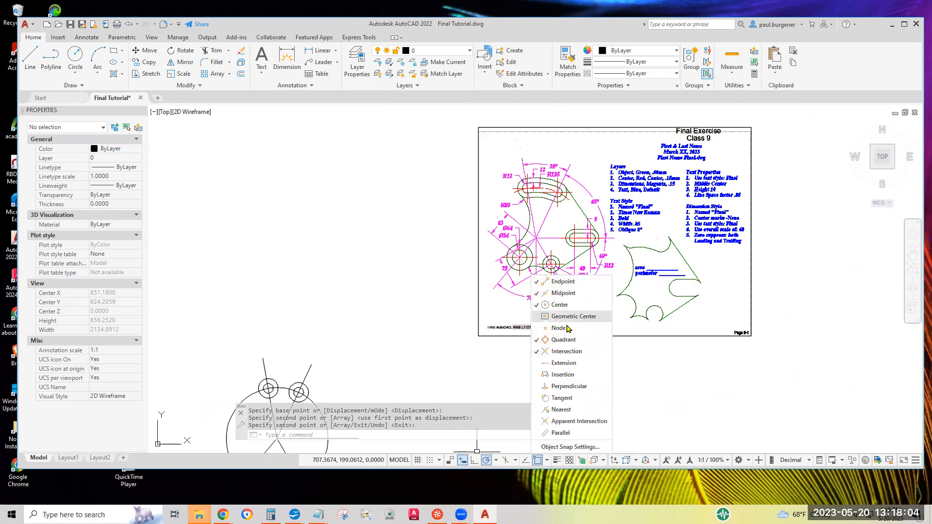
click(664, 372)
- Draw a radius 101 circle from the construction lines' shared endpoint to the near intersection of the upper-right line and the larger end circle
middle_drag(354, 340, 479, 183)
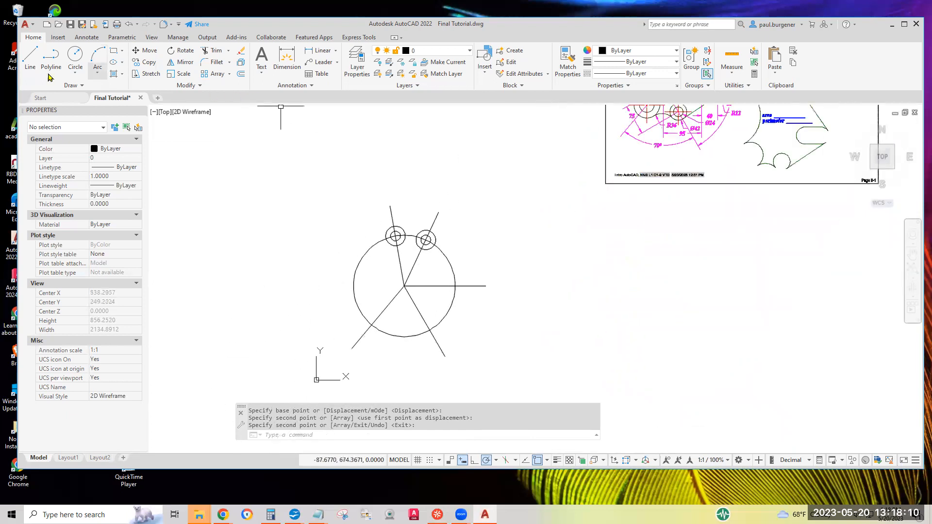
click(75, 56)
scroll(392, 275, up, 4)
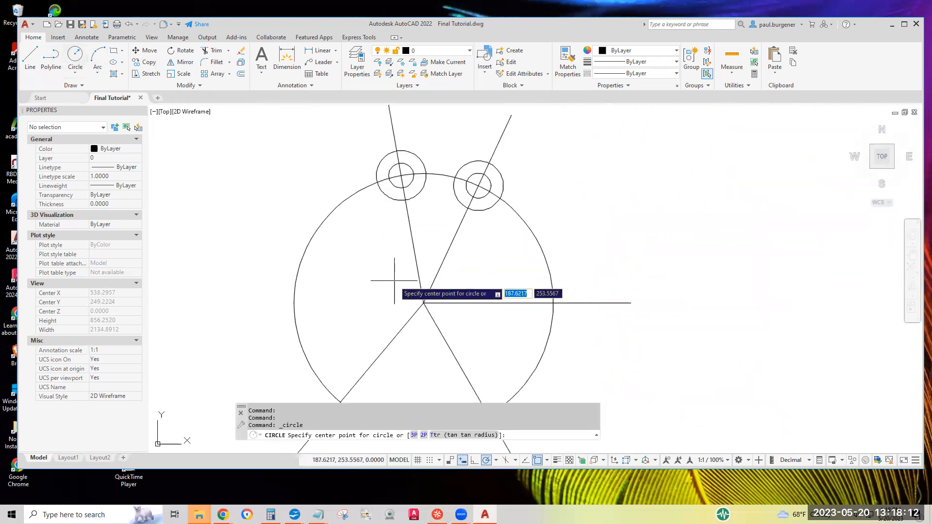
click(423, 303)
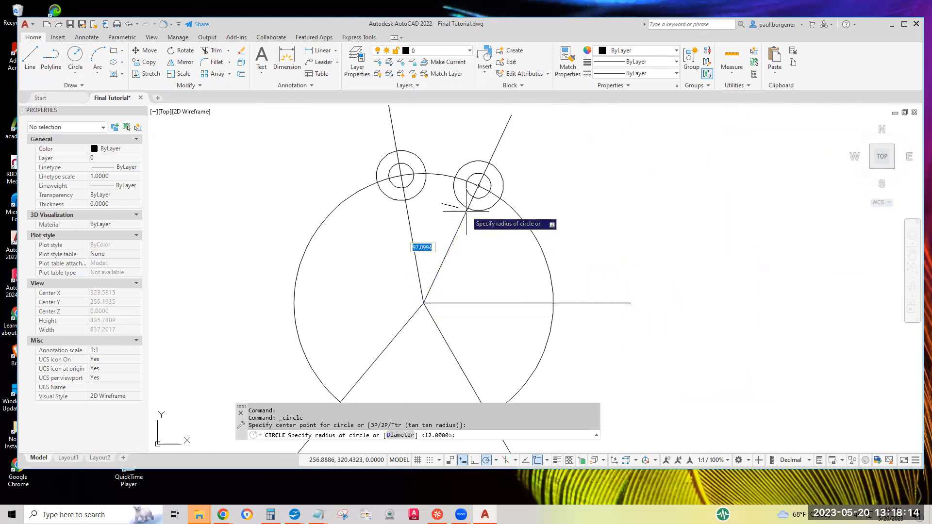
scroll(467, 211, up, 5)
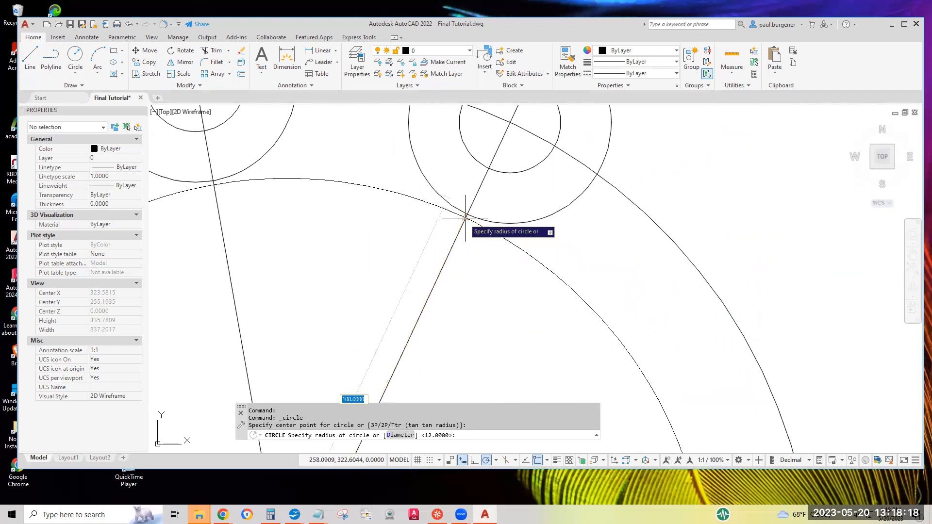
scroll(465, 218, down, 4)
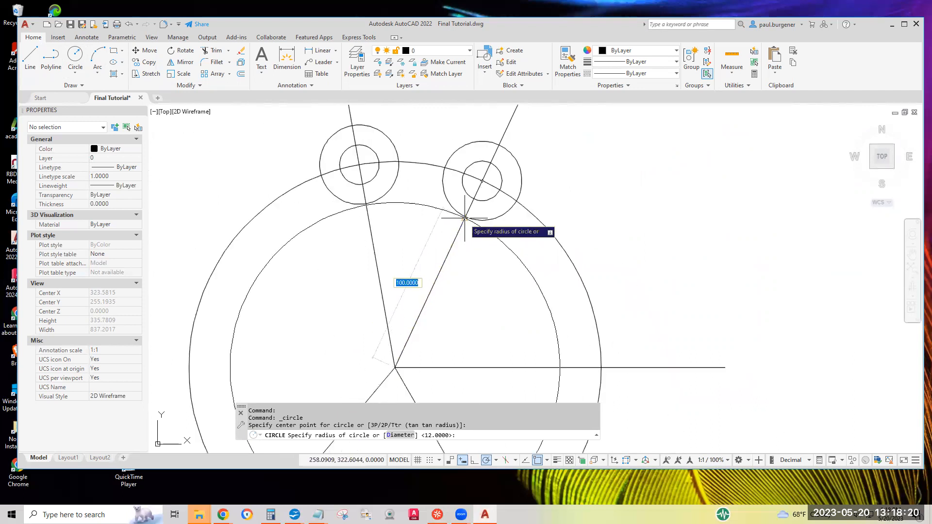
middle_drag(465, 218, 457, 257)
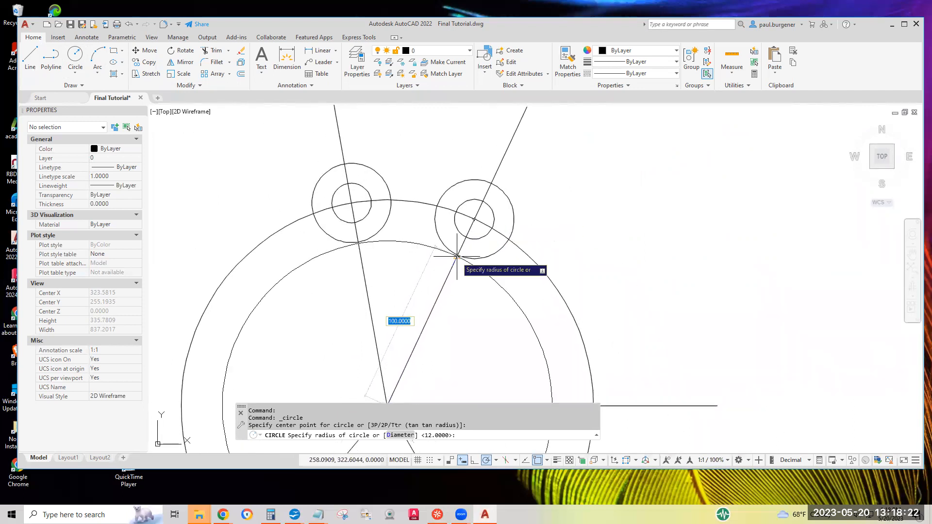
scroll(459, 259, down, 3)
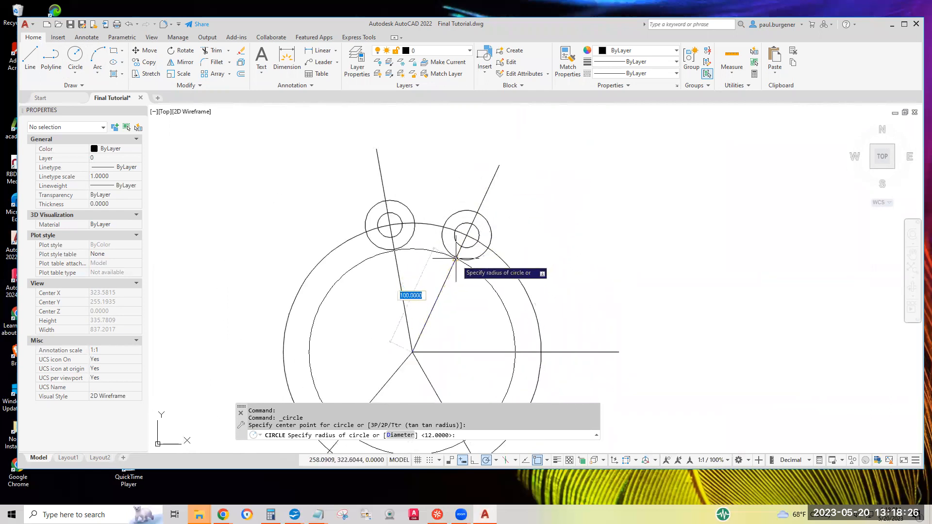
scroll(456, 258, up, 4)
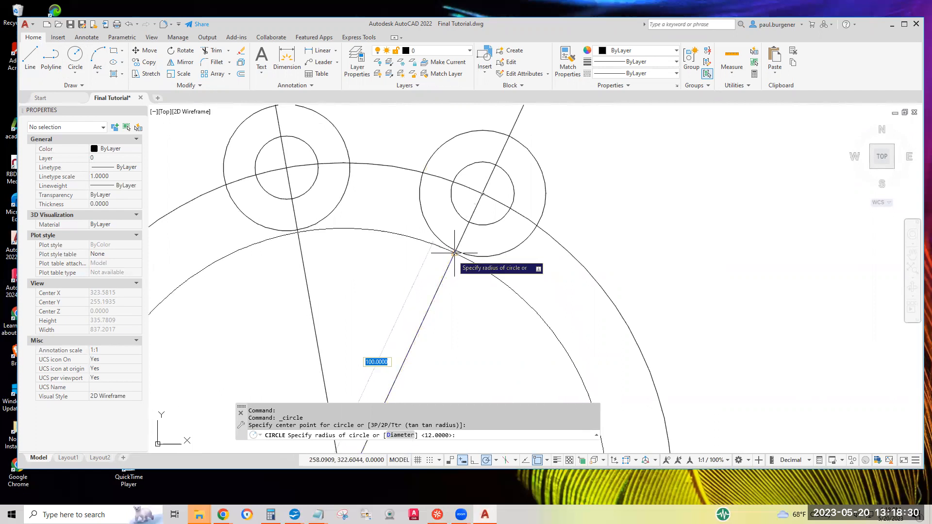
scroll(455, 252, up, 2)
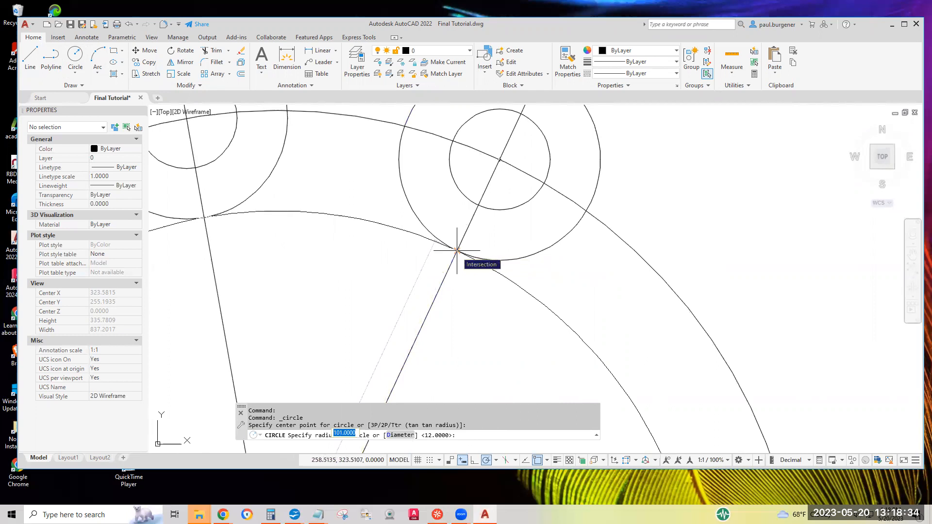
click(457, 251)
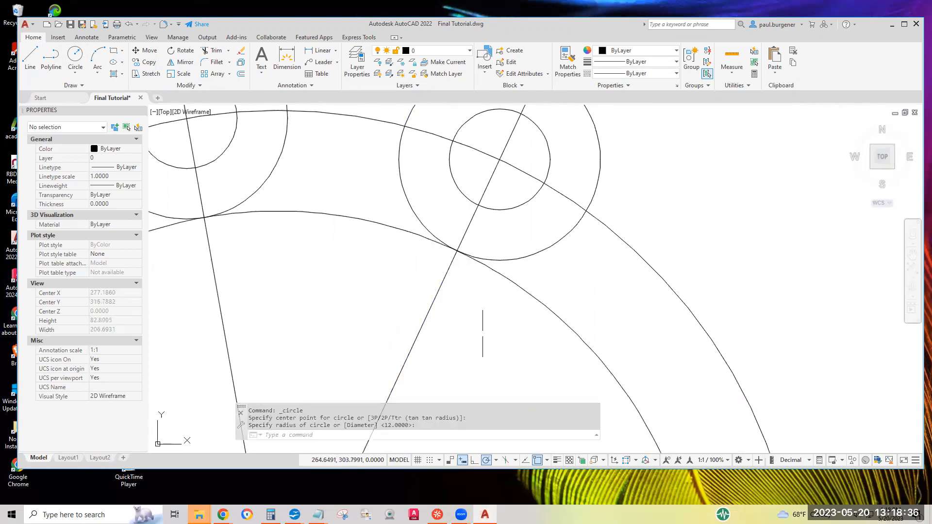
- Draw a radius 113 circle from the shared endpoint to the near intersection of the upper-right line and the radius 12 circle
click(75, 54)
scroll(424, 258, down, 6)
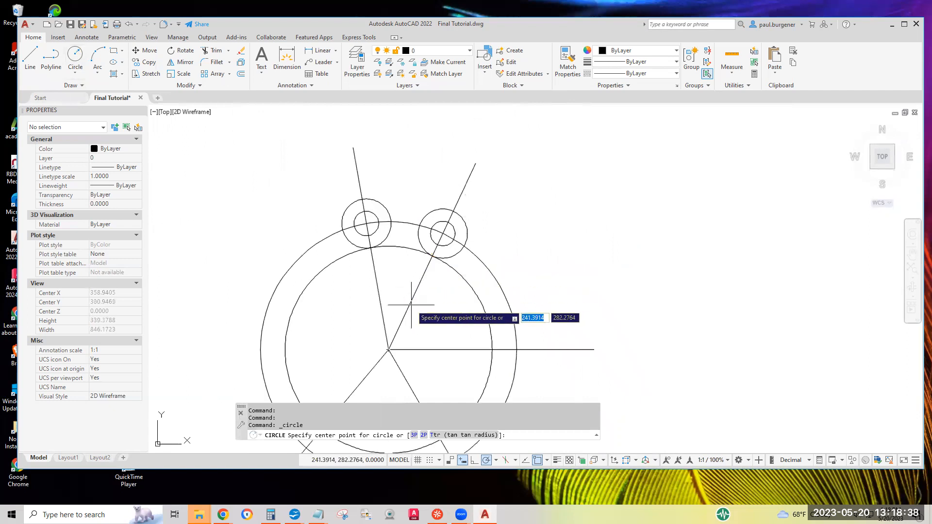
click(389, 349)
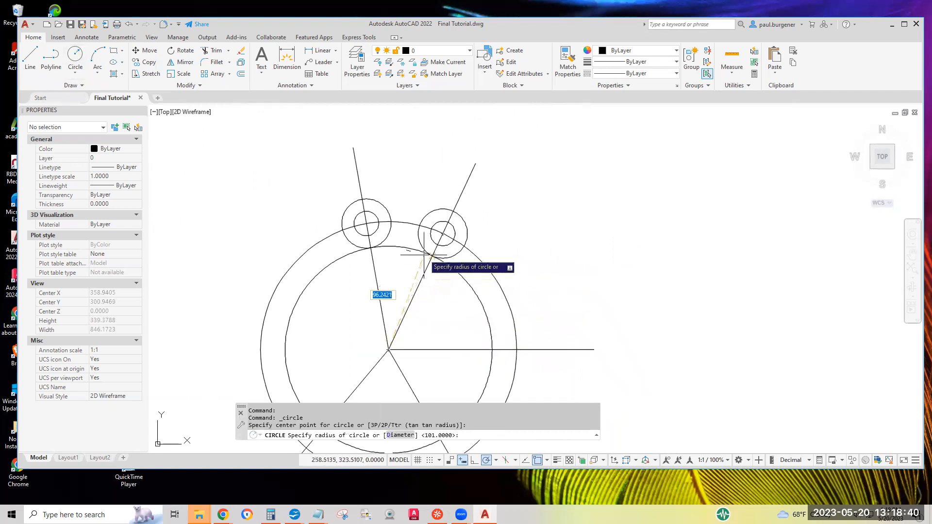
scroll(430, 246, up, 6)
scroll(430, 245, up, 2)
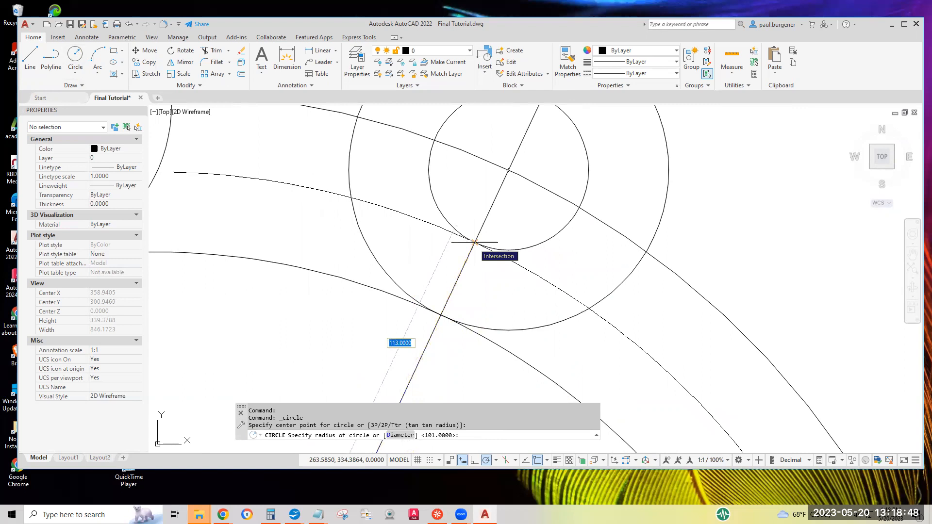
click(475, 242)
- Draw a radius 137 circle from the shared endpoint to the far intersection of the upper-right line and the radius 12 circle
click(75, 54)
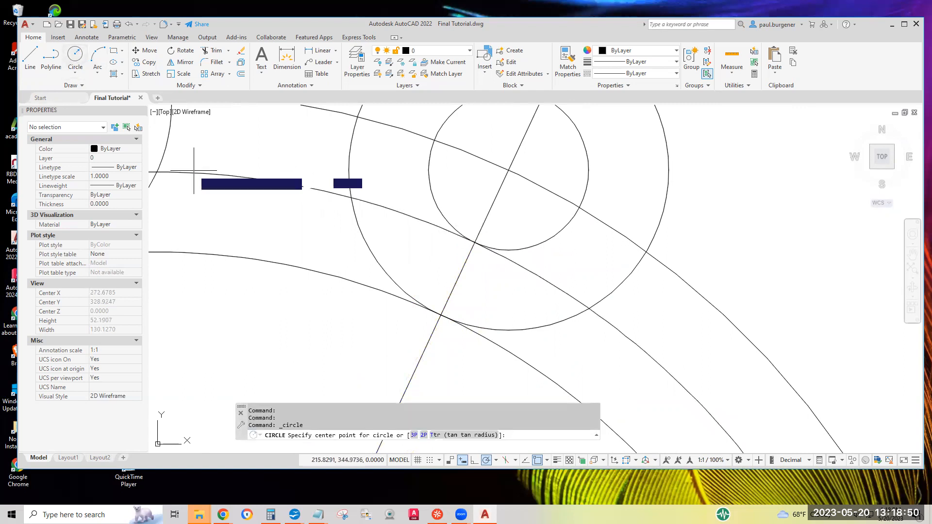
scroll(346, 251, down, 8)
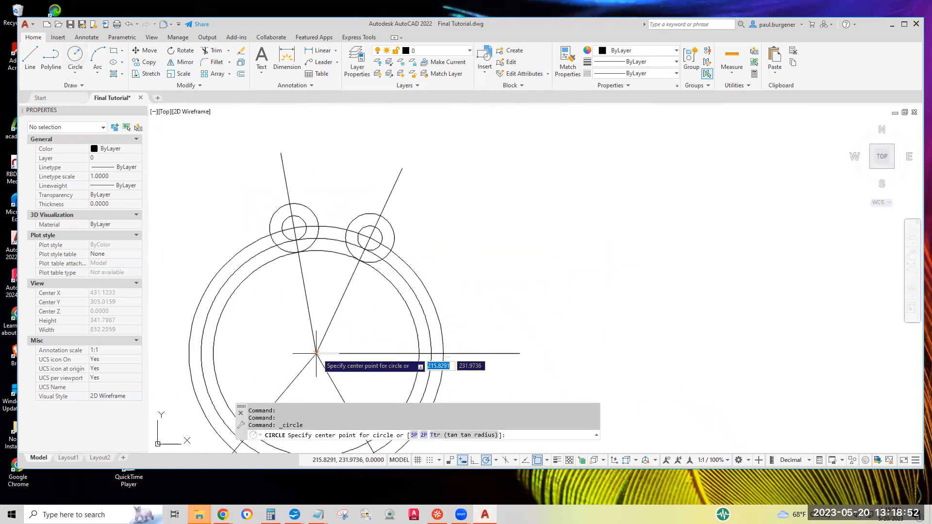
click(316, 353)
scroll(375, 243, up, 8)
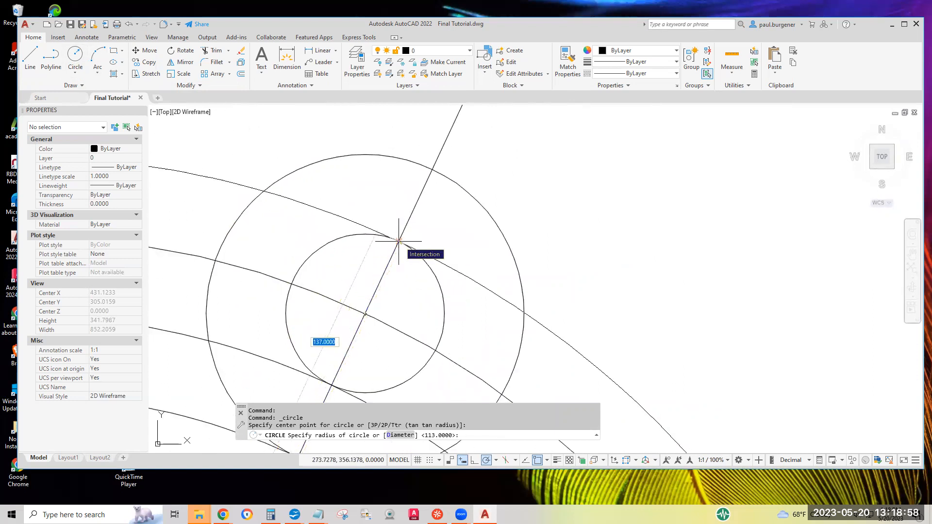
click(399, 241)
- Draw a radius 149 circle from the shared endpoint to the far intersection of the upper-right line and the larger end circle
key(Return)
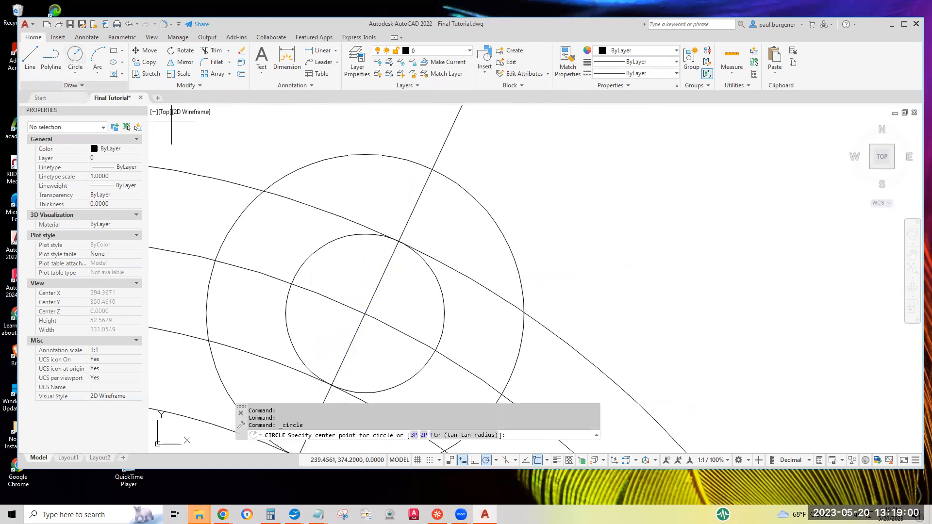
scroll(284, 225, down, 8)
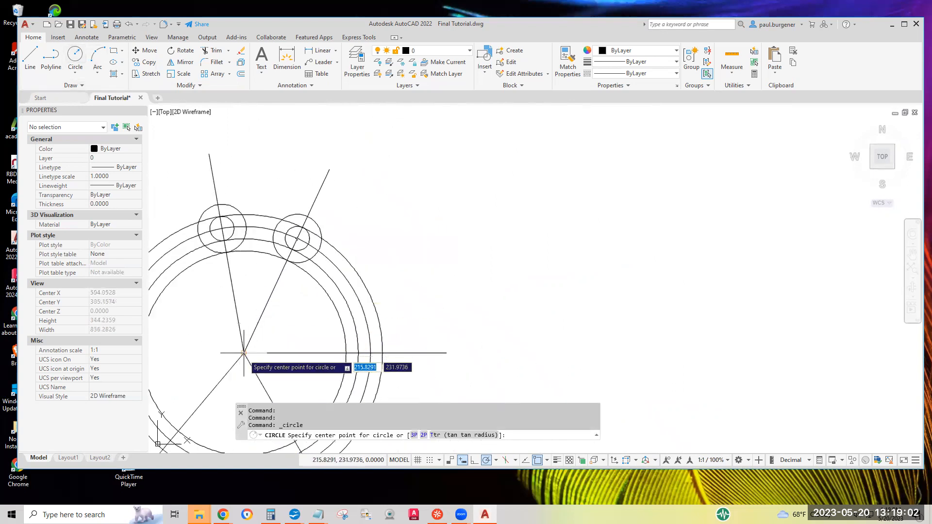
click(243, 353)
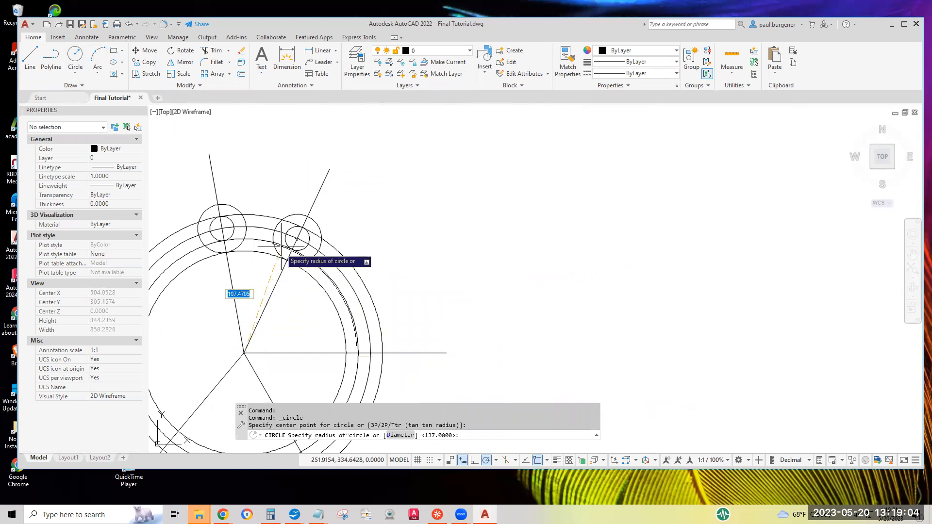
scroll(296, 213, up, 2)
scroll(299, 213, up, 5)
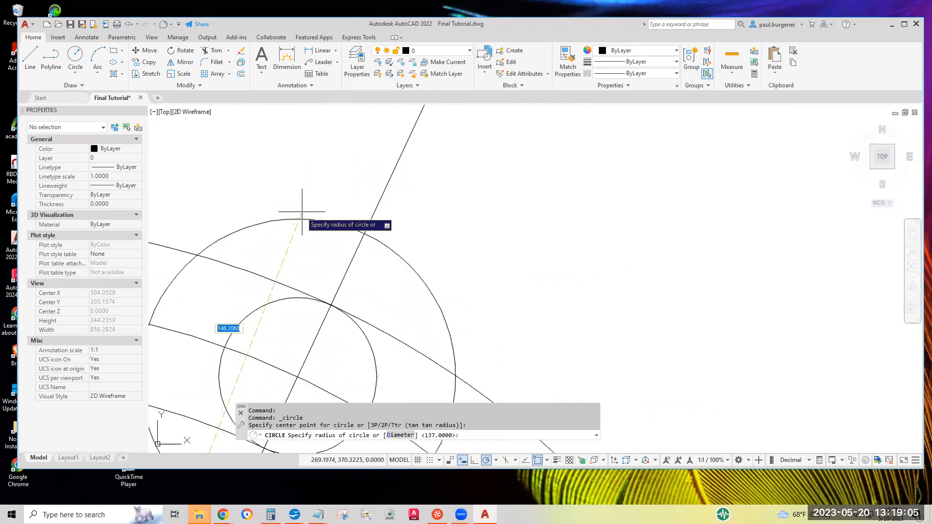
click(364, 233)
scroll(442, 226, down, 5)
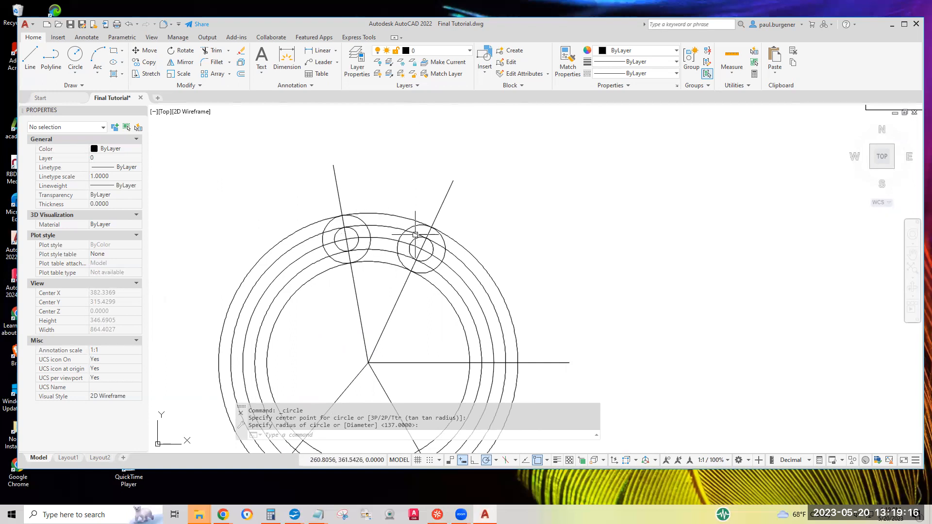
- Examine the curved slot's outline and the horizontal slot's position dimensions in the reference drawing
scroll(551, 181, down, 3)
scroll(450, 241, up, 6)
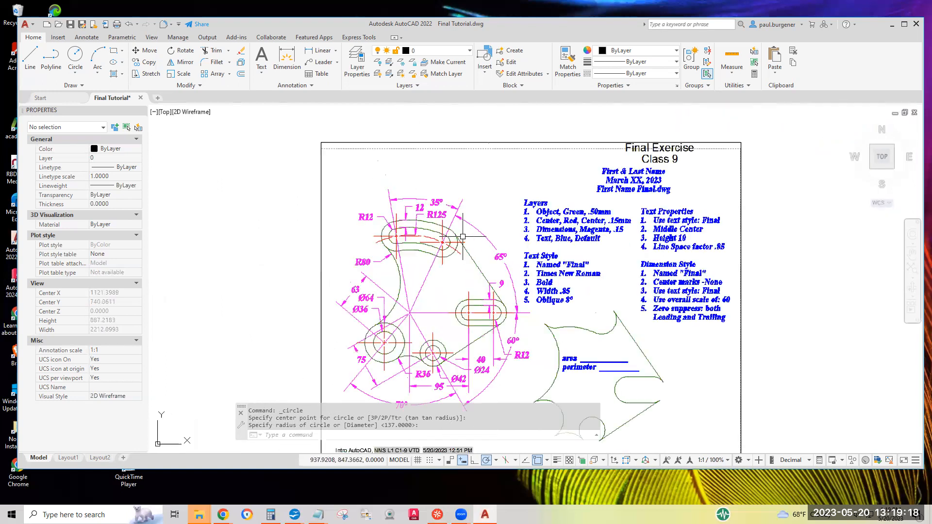
scroll(451, 240, up, 2)
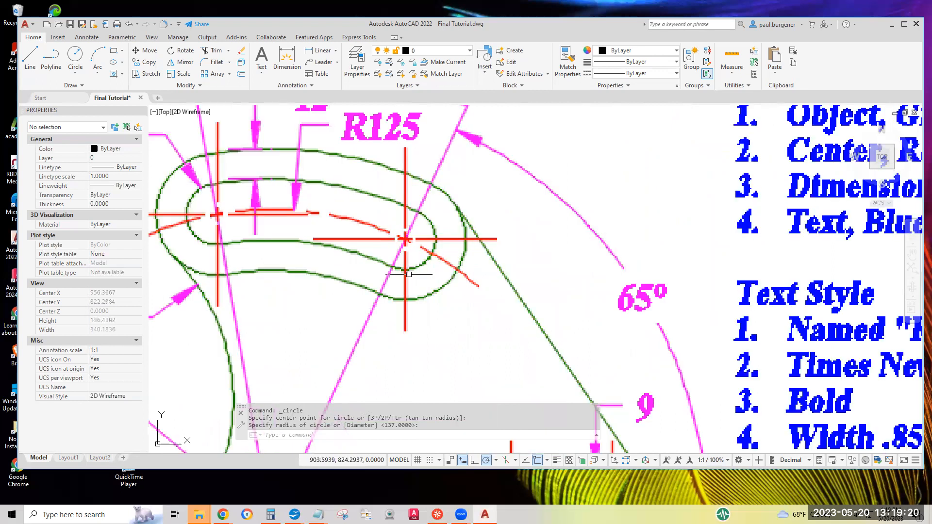
scroll(187, 239, down, 6)
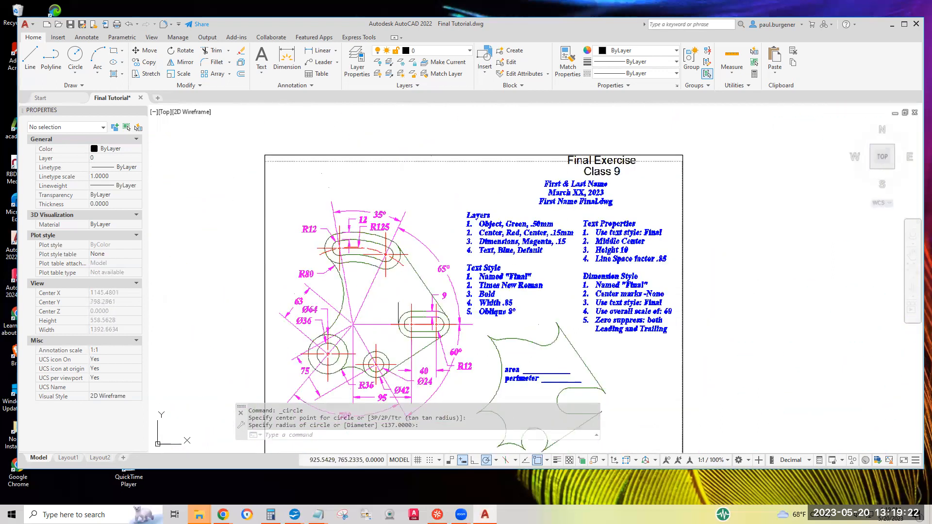
scroll(454, 209, up, 2)
scroll(469, 212, down, 4)
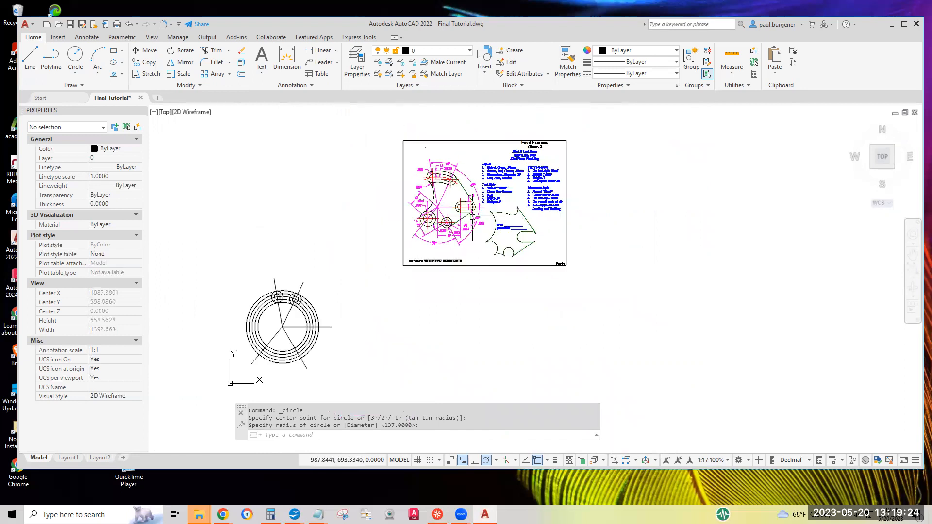
scroll(455, 221, up, 5)
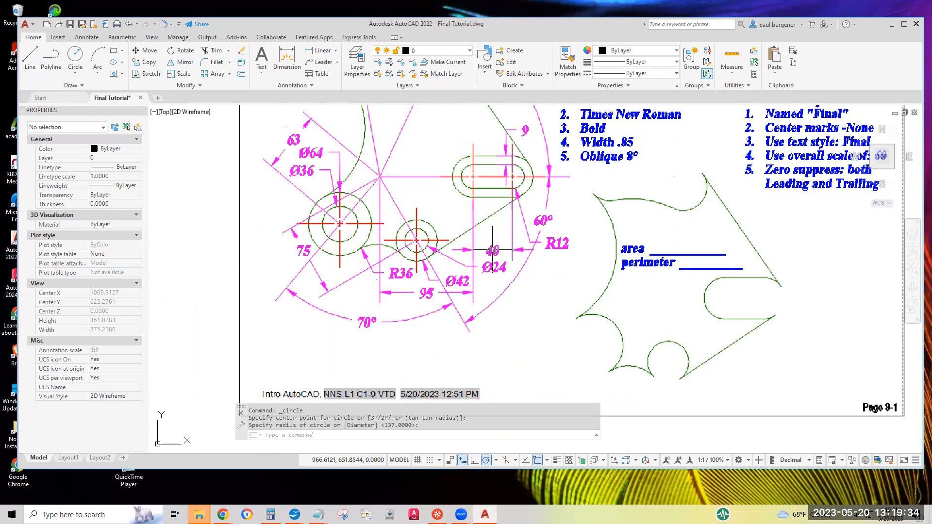
scroll(496, 250, down, 5)
middle_drag(369, 311, 451, 247)
scroll(391, 236, up, 2)
scroll(391, 237, up, 3)
- Draw a radius 95 circle centred on the construction lines' shared endpoint to locate the horizontal slot
click(75, 56)
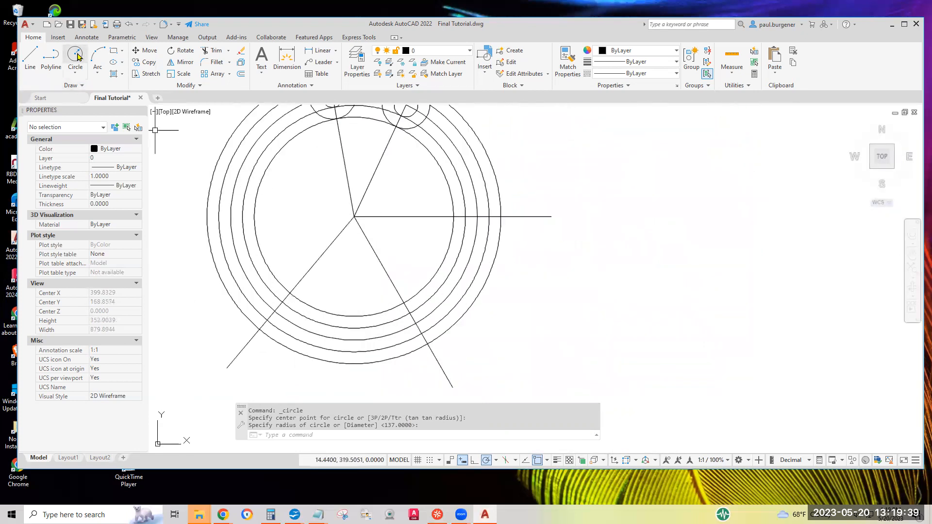
click(354, 217)
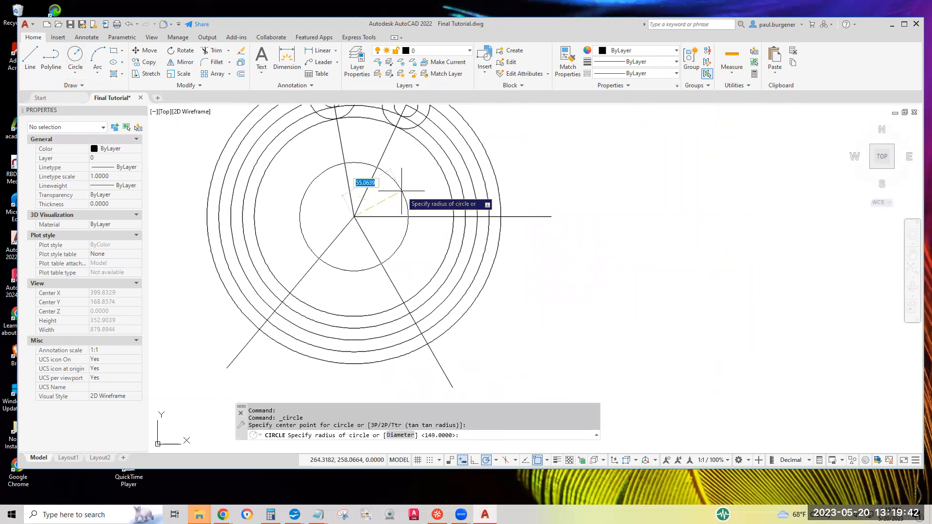
text(95)
key(Return)
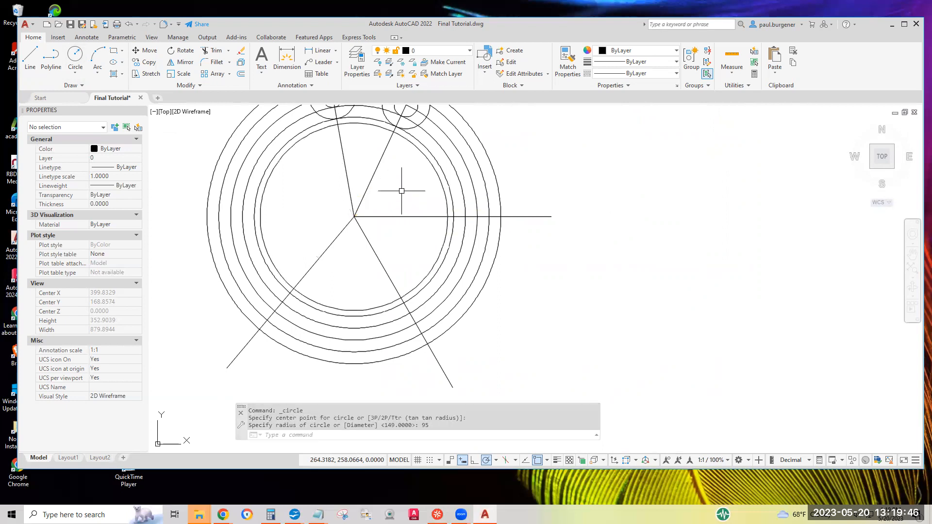
- Examine the horizontal slot's end radius and offset dimension in the reference drawing
scroll(446, 214, up, 4)
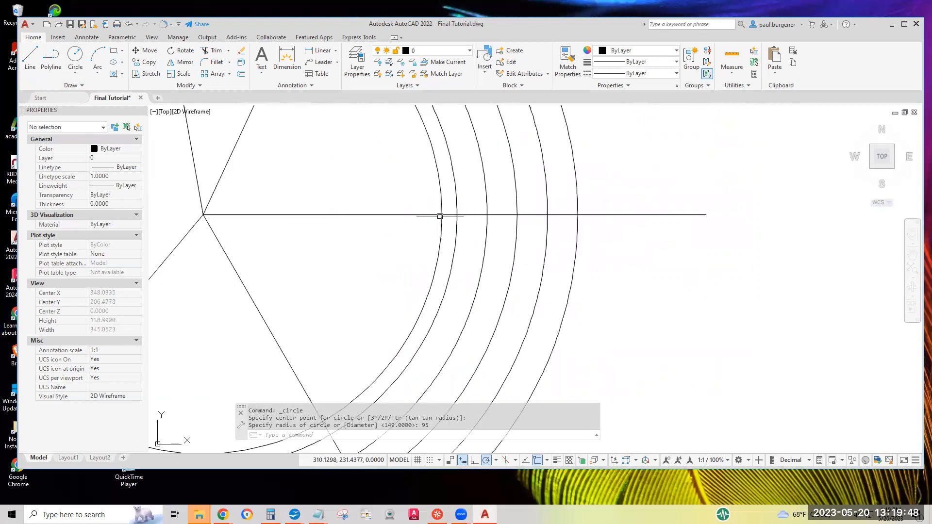
scroll(466, 218, down, 8)
mouse_move(639, 165)
middle_down()
mouse_move(374, 381)
mouse_move(357, 407)
middle_up()
scroll(449, 273, up, 4)
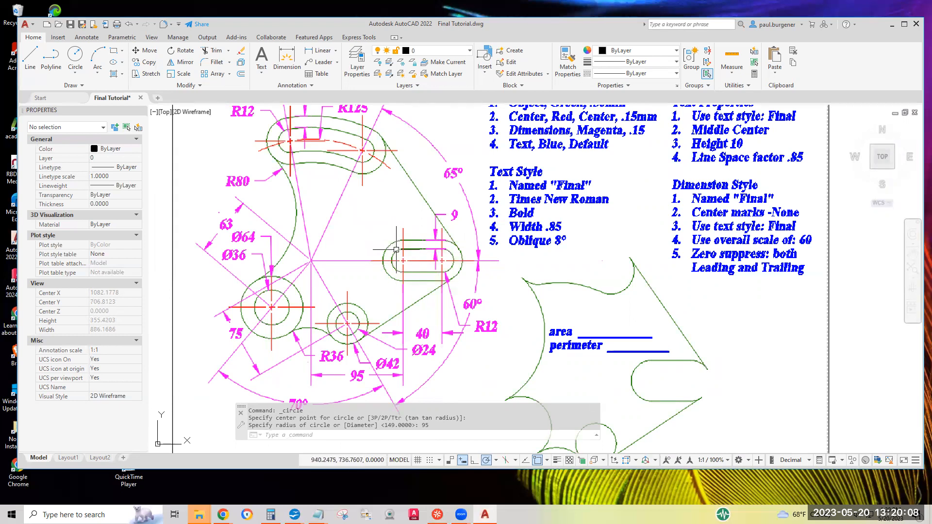
scroll(391, 280, down, 4)
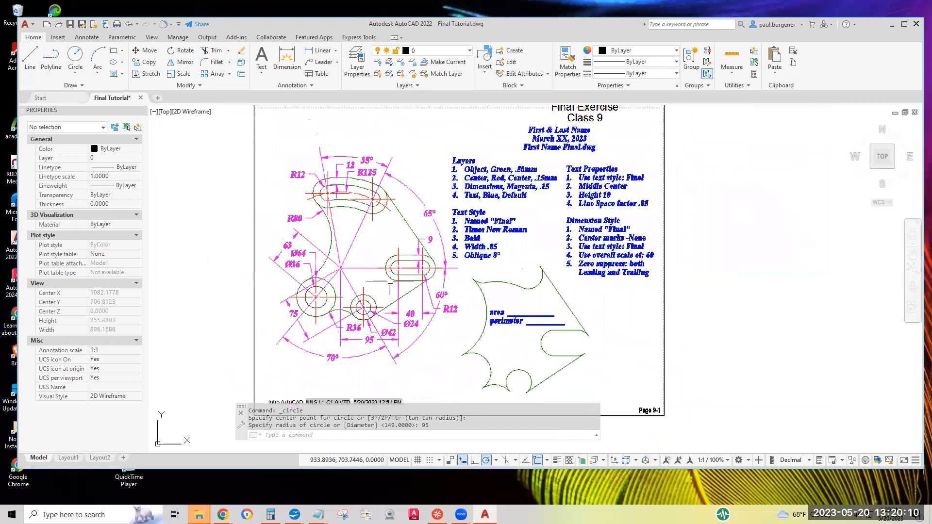
scroll(384, 296, down, 2)
middle_drag(328, 238, 575, 204)
scroll(462, 290, up, 4)
scroll(461, 290, up, 2)
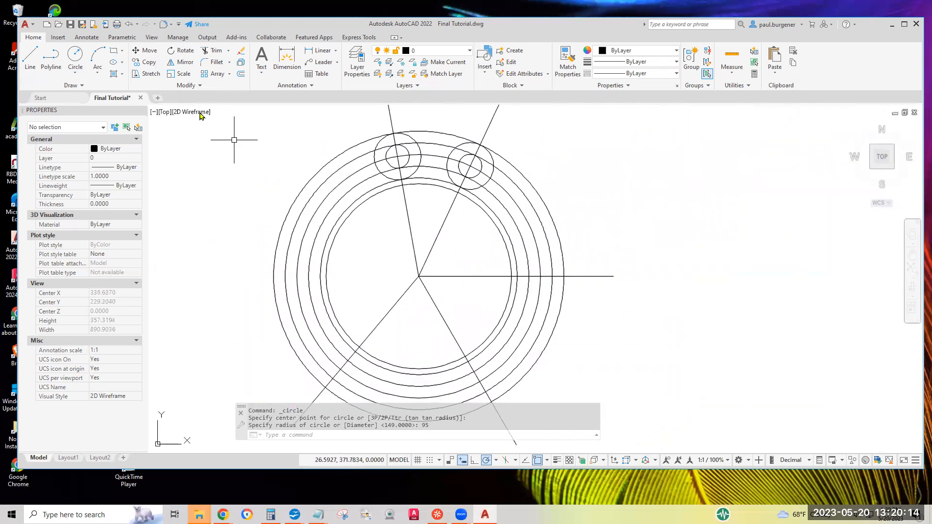
- Draw a radius 12 circle centred where the radius 95 circle crosses the horizontal construction line
click(76, 55)
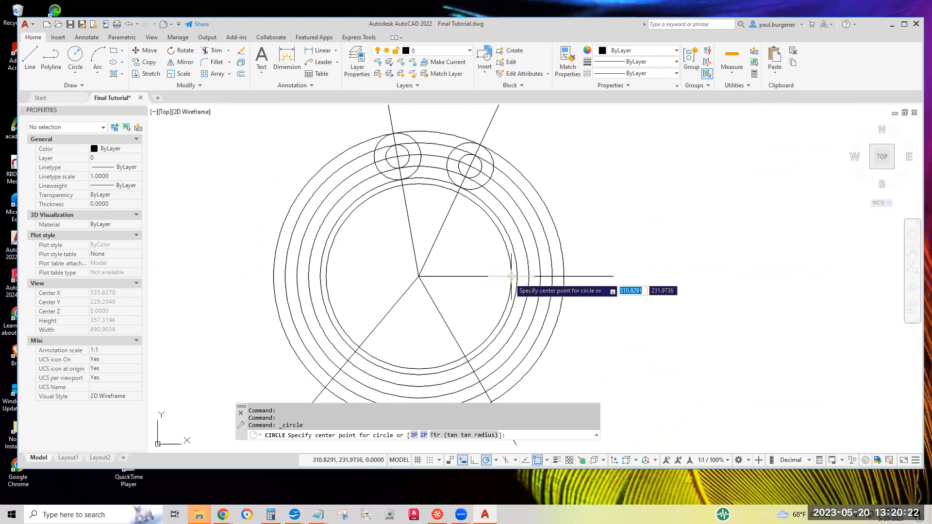
click(511, 276)
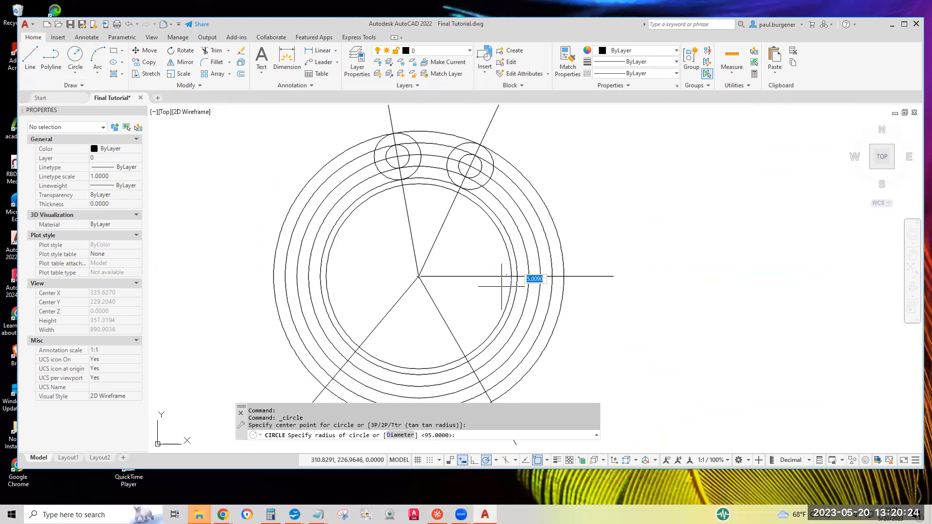
text(1)
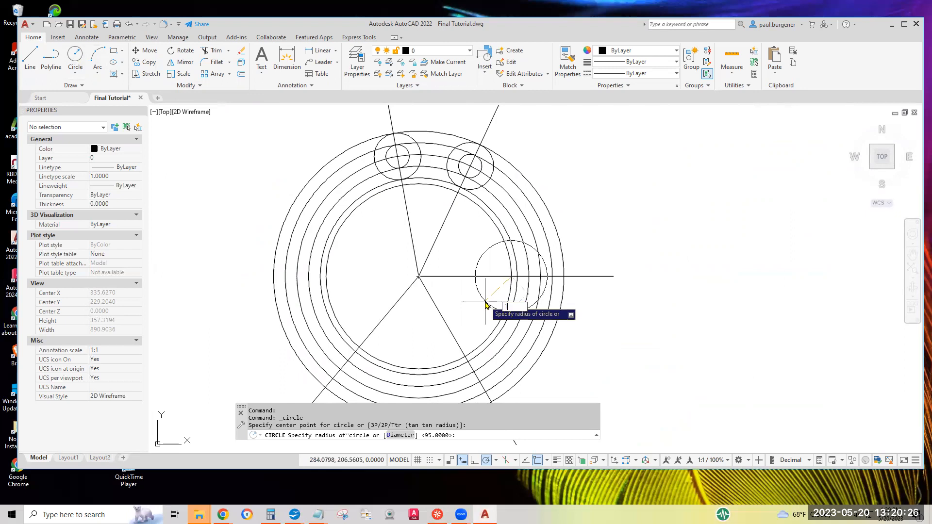
text(2)
key(Return)
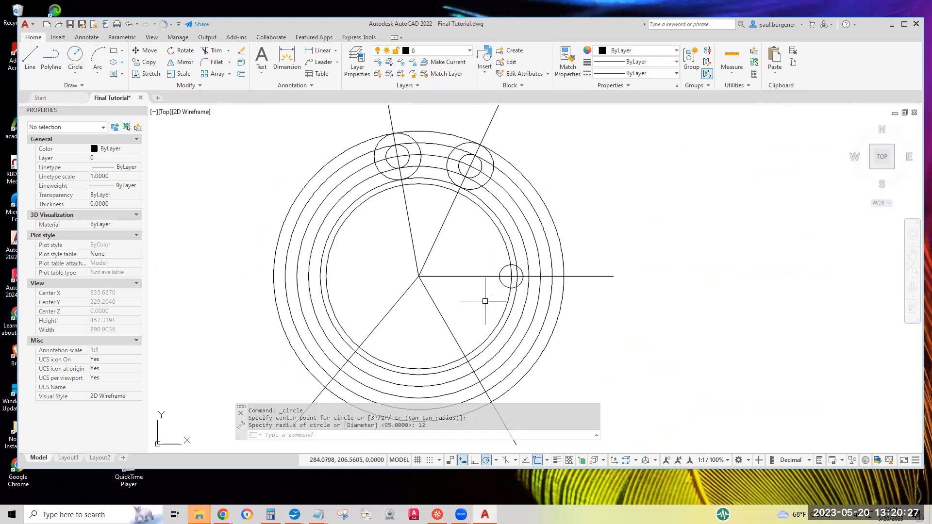
- Offset the radius 12 circle on the horizontal line outward by 9
click(242, 76)
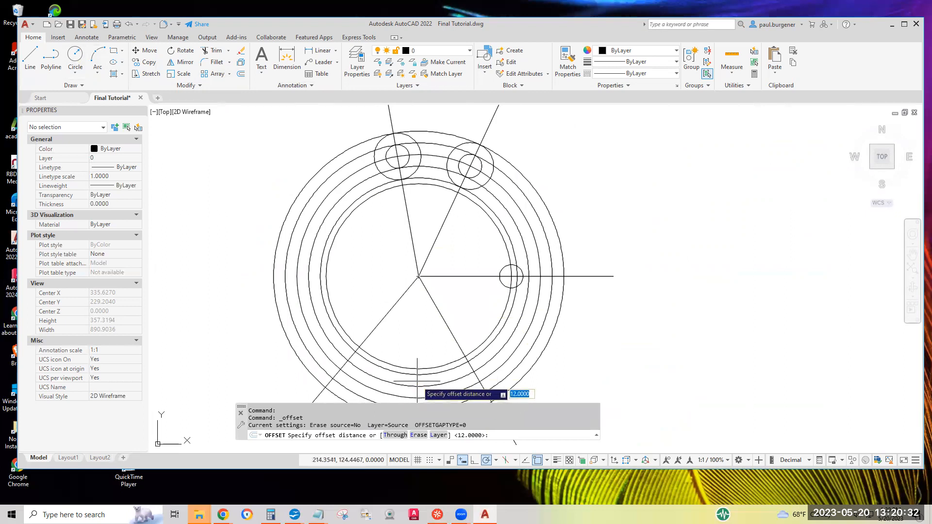
text(9)
key(Return)
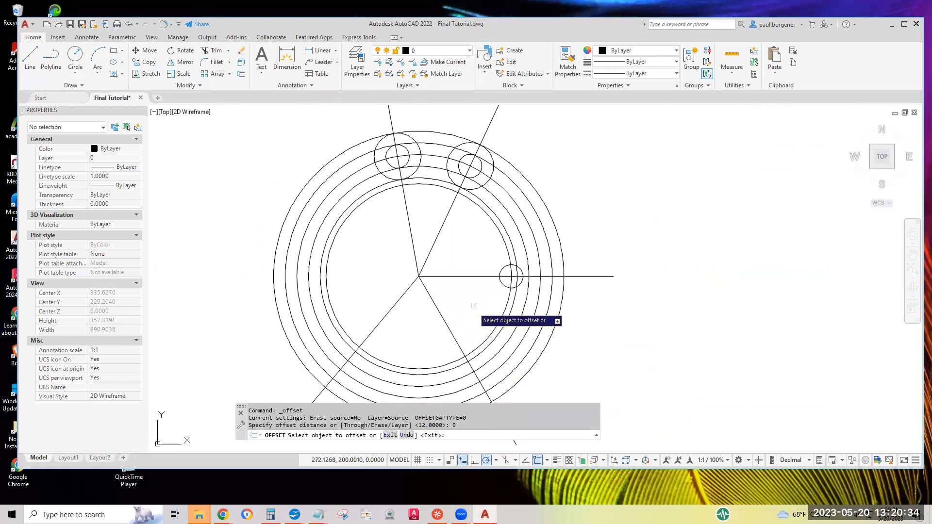
click(503, 267)
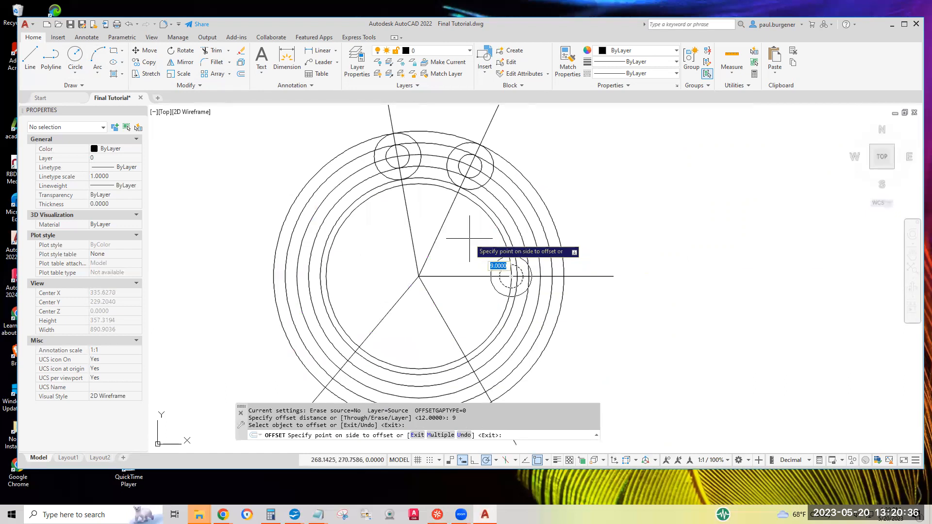
click(506, 271)
- Examine the spacing between the horizontal slot's end centres in the reference drawing
scroll(577, 315, down, 5)
middle_drag(753, 231, 523, 361)
scroll(550, 248, up, 6)
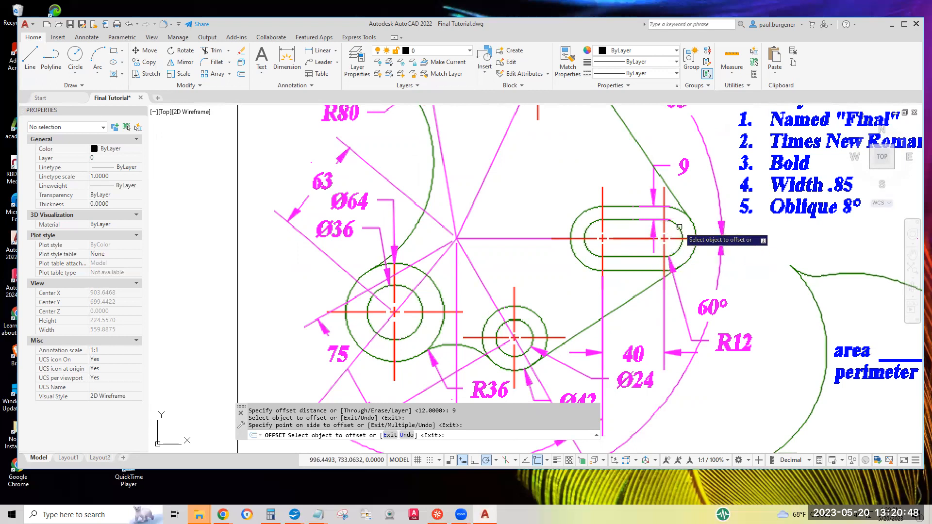
scroll(630, 335, down, 6)
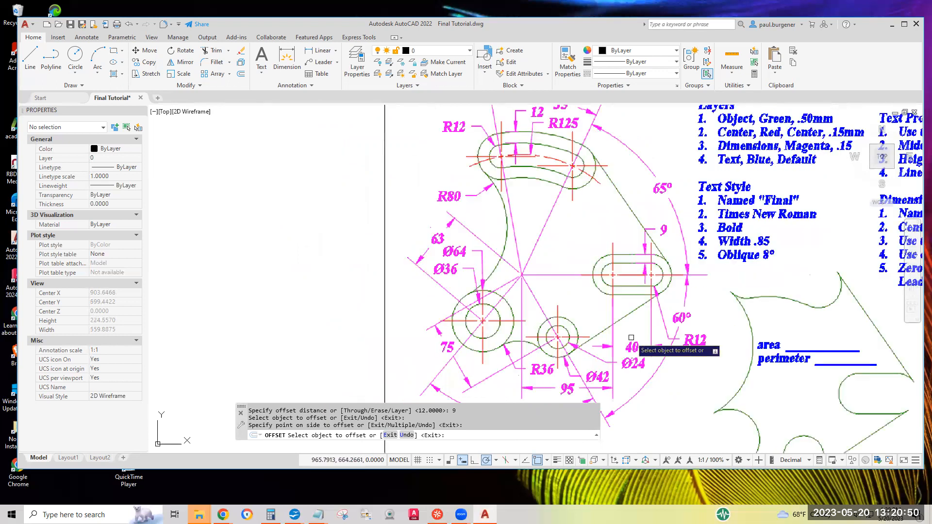
scroll(402, 360, down, 4)
middle_drag(401, 357, 448, 305)
scroll(556, 217, up, 9)
middle_drag(537, 228, 379, 289)
scroll(378, 289, down, 3)
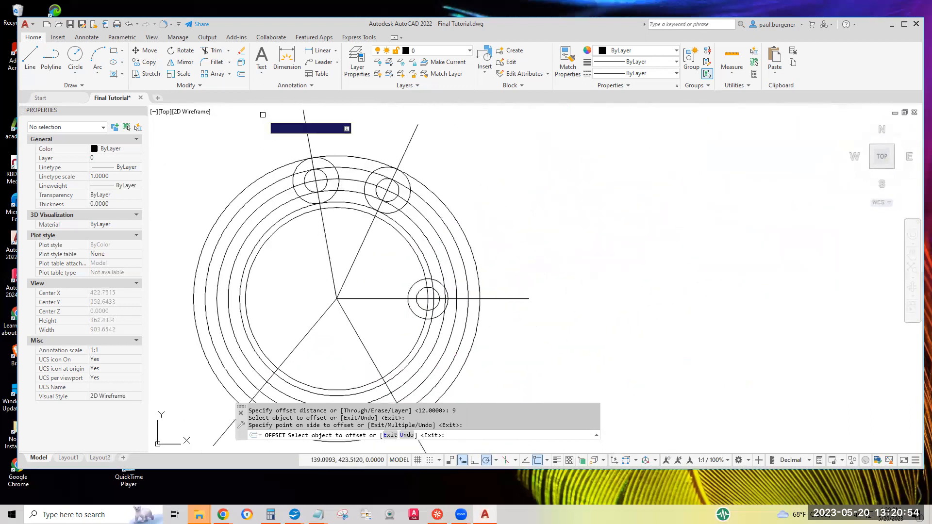
- Copy the two concentric circles on the horizontal line from their centre by 40 at 0°, away from the shared endpoint
click(146, 64)
key(Escape)
click(147, 64)
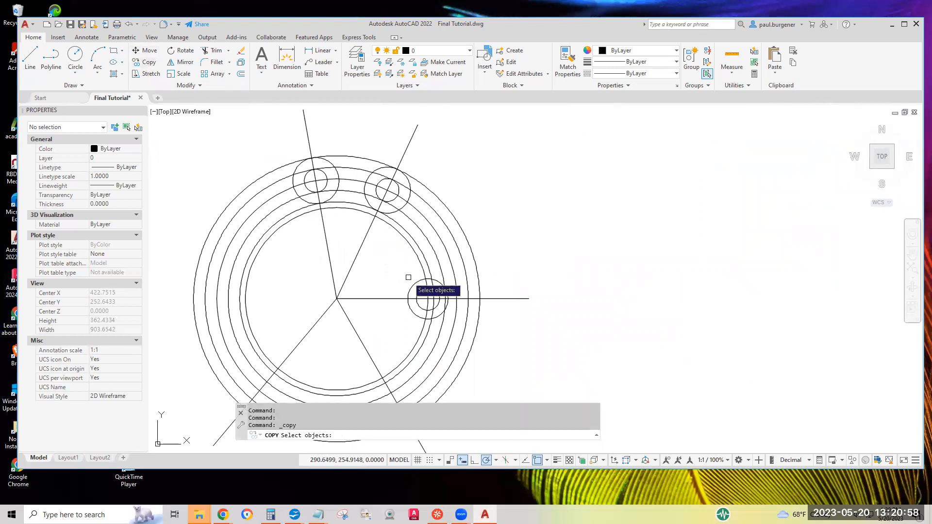
click(417, 292)
click(414, 286)
key(Return)
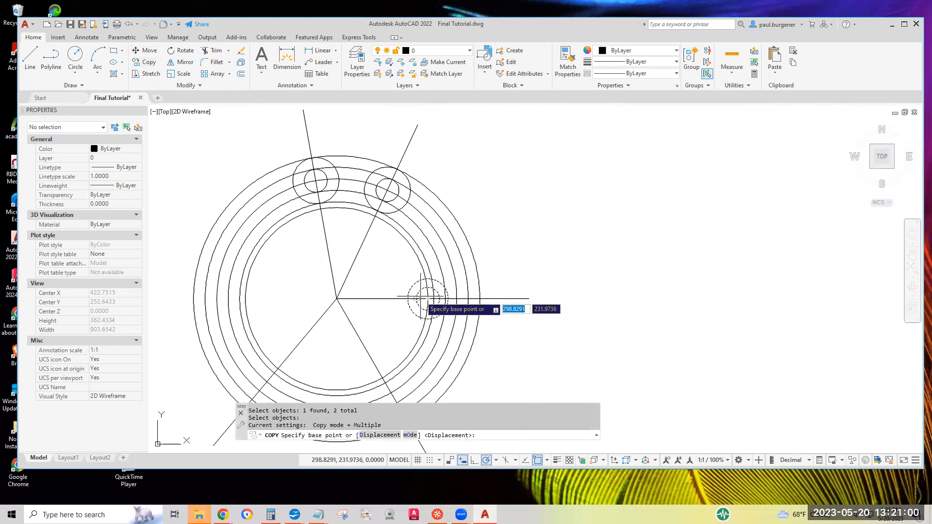
click(427, 298)
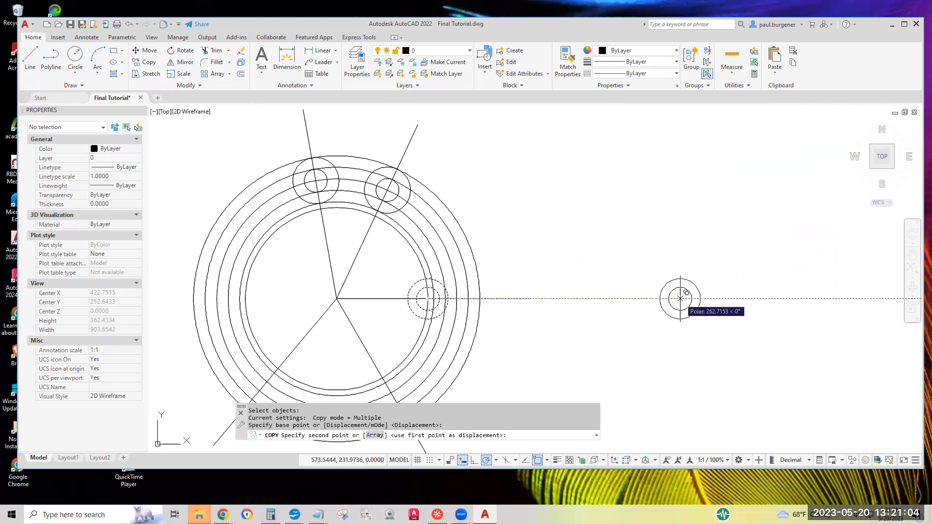
scroll(680, 299, down, 3)
middle_drag(808, 138, 624, 272)
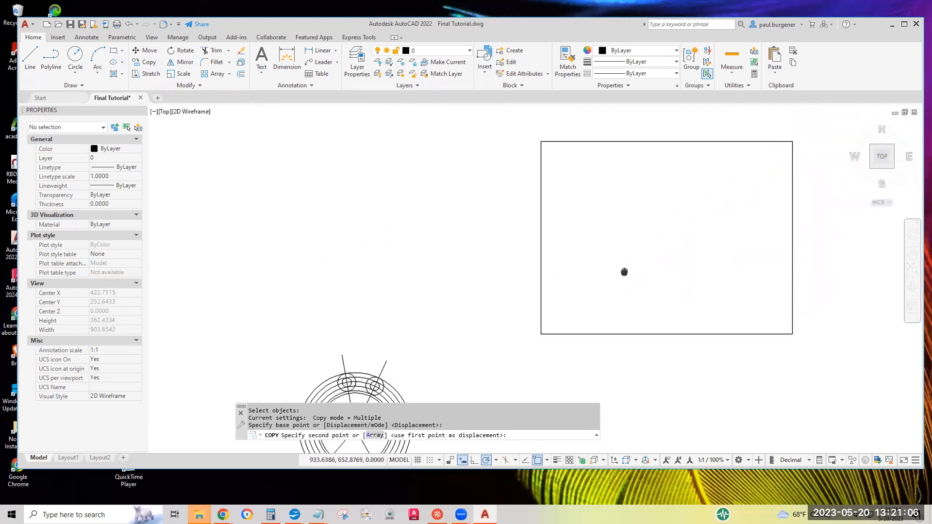
scroll(631, 278, up, 2)
scroll(637, 283, up, 1)
scroll(537, 305, down, 5)
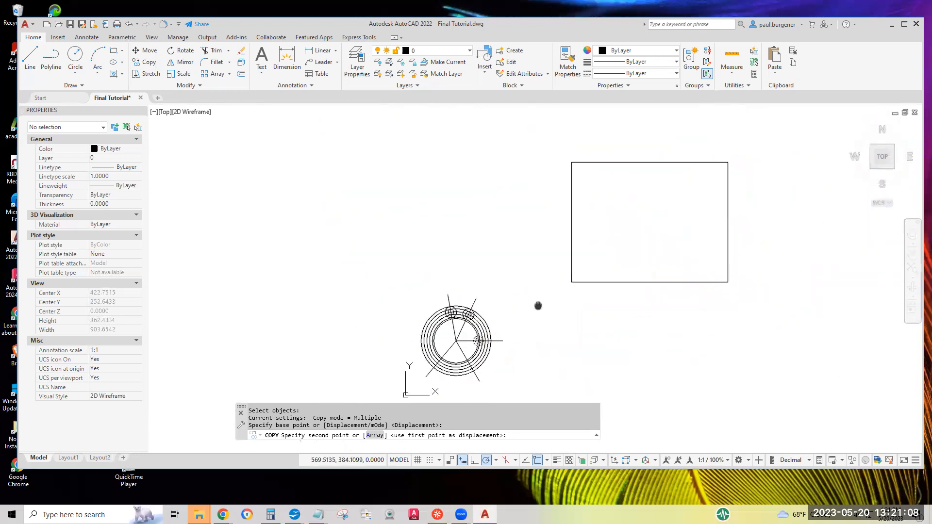
scroll(490, 311, up, 3)
scroll(495, 312, up, 2)
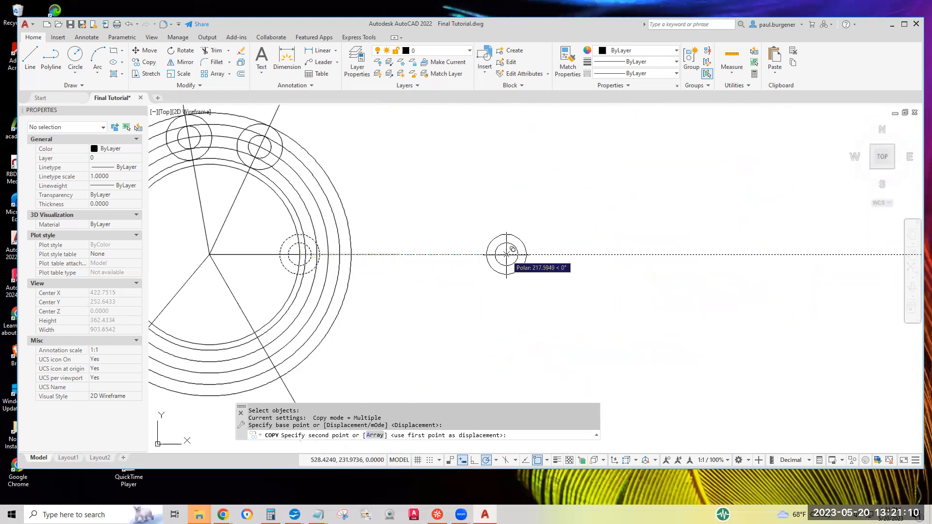
text(40)
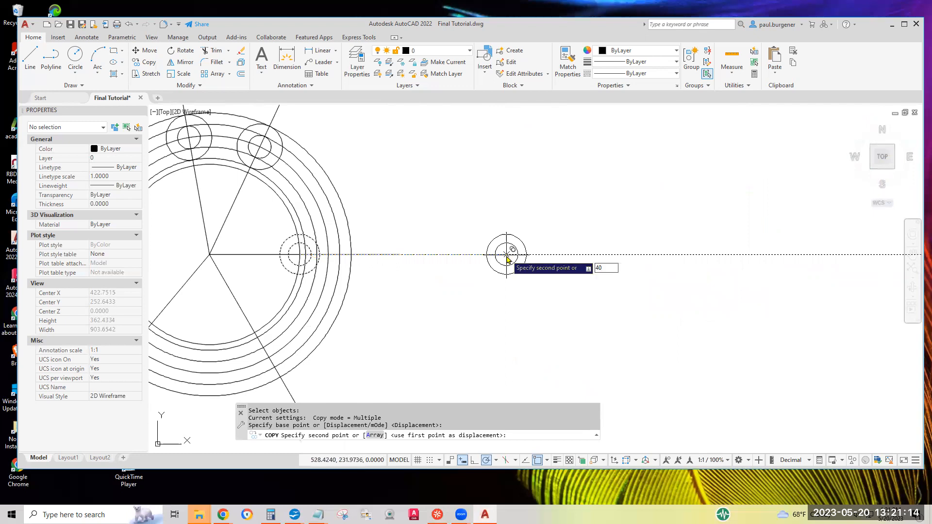
key(Return)
key(Return)
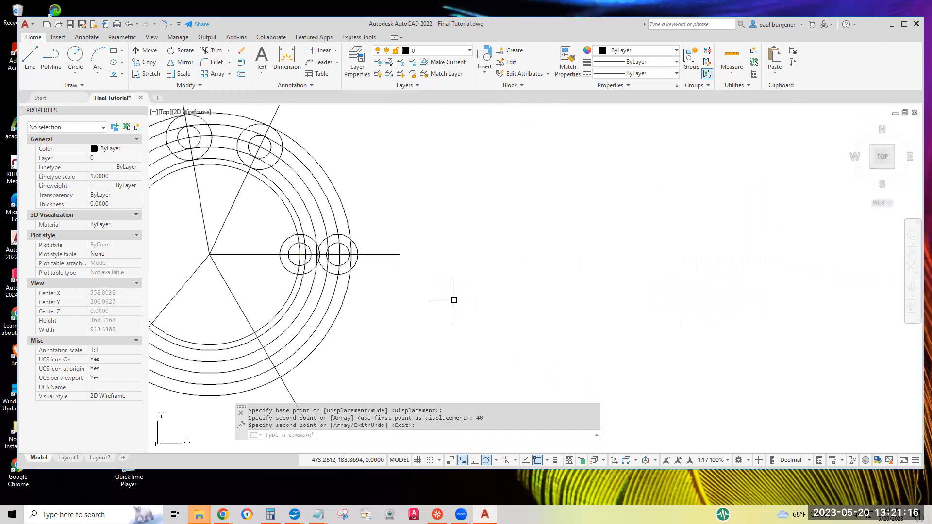
- Measure from the construction lines' shared endpoint to the horizontal slot's nearer end centre, and between the slot's two end centres
scroll(413, 323, down, 2)
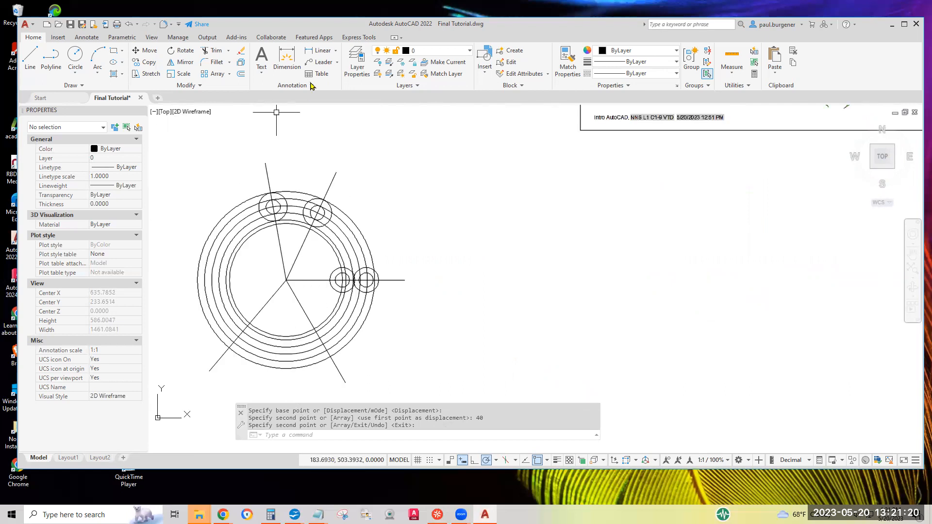
text(i)
key(Return)
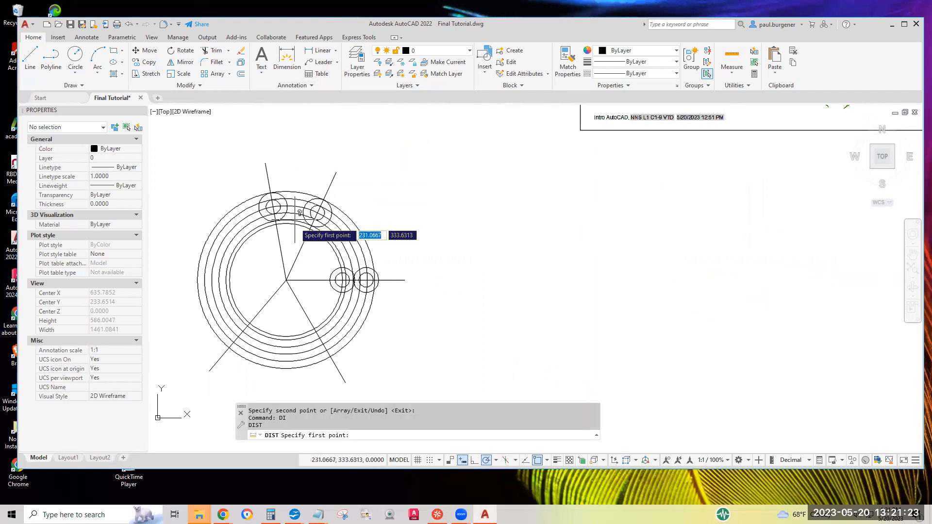
click(286, 280)
scroll(330, 280, up, 6)
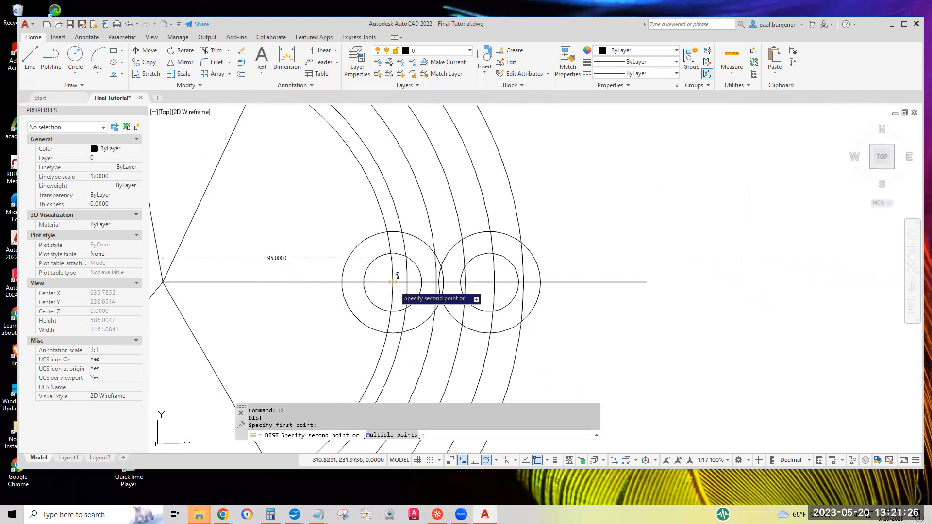
key(Escape)
key(Return)
click(394, 282)
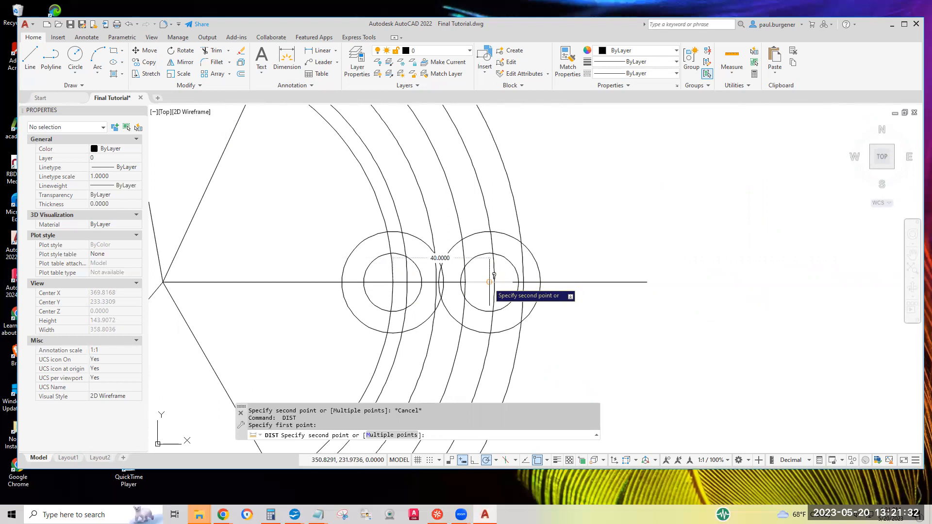
key(Escape)
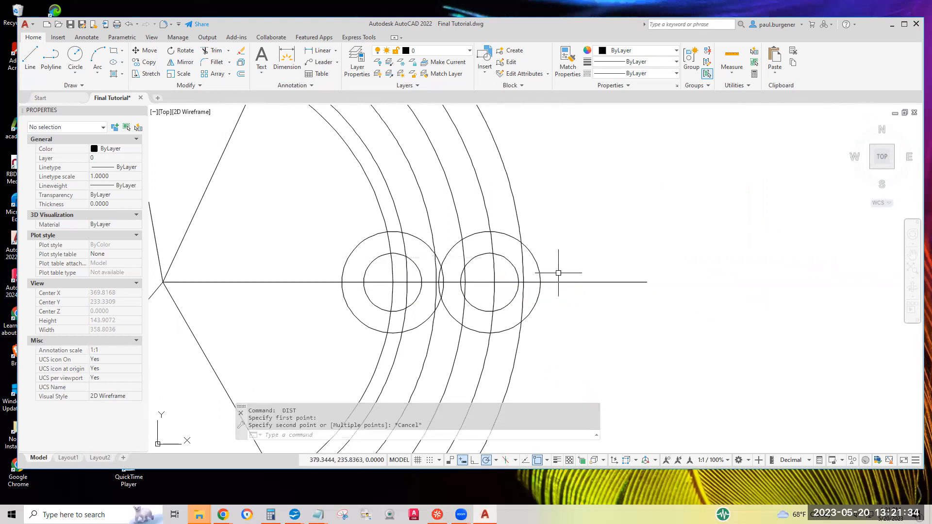
- Draw a line joining the upper quadrants of the horizontal slot's two outer end circles
click(30, 56)
click(392, 231)
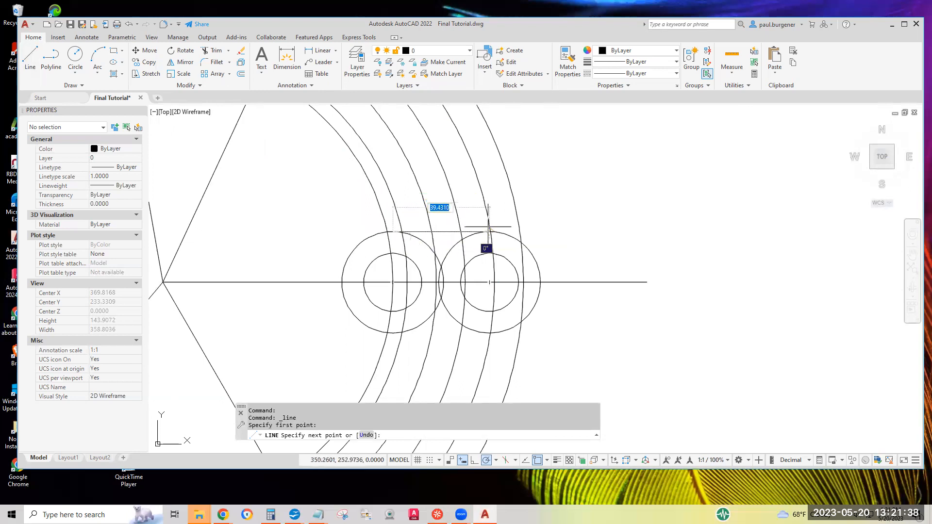
scroll(499, 230, up, 4)
scroll(499, 228, up, 2)
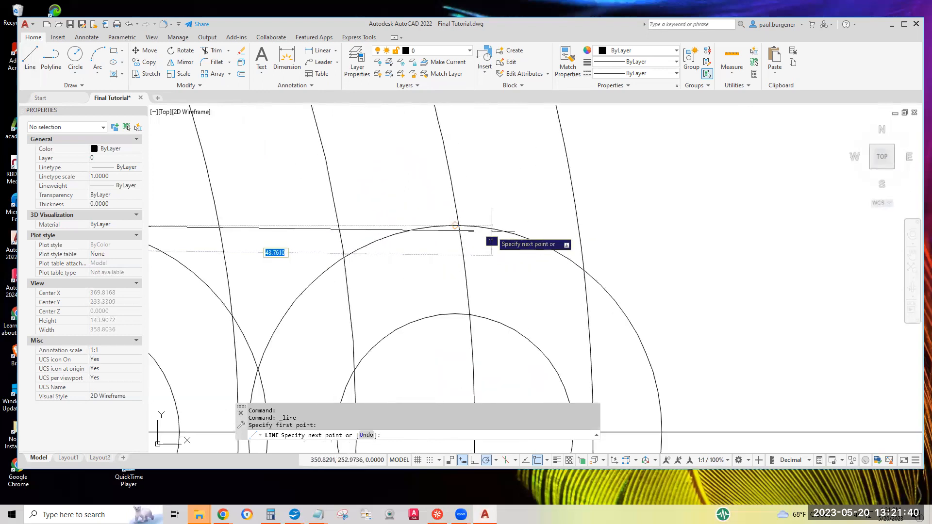
click(454, 225)
key(Return)
- Draw a line joining the upper quadrants of the horizontal slot's two inner end circles
key(Return)
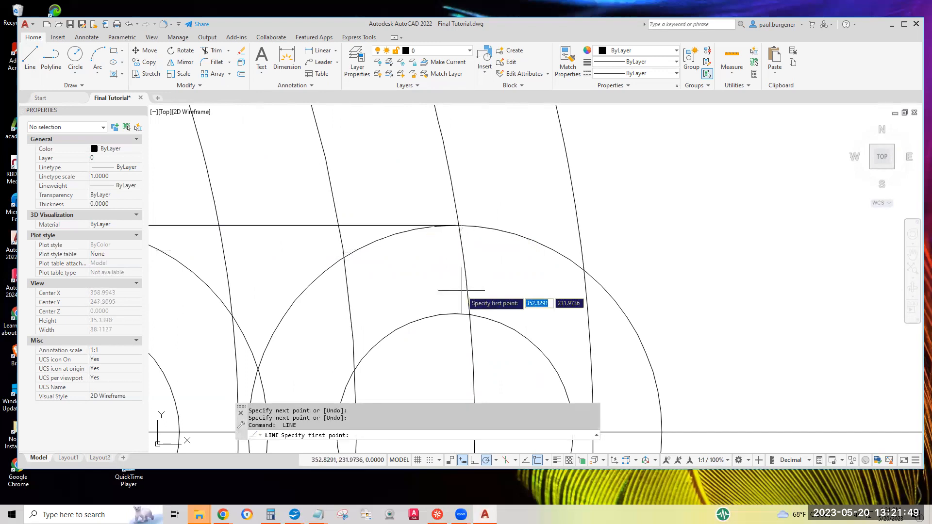
click(455, 314)
scroll(433, 279, down, 4)
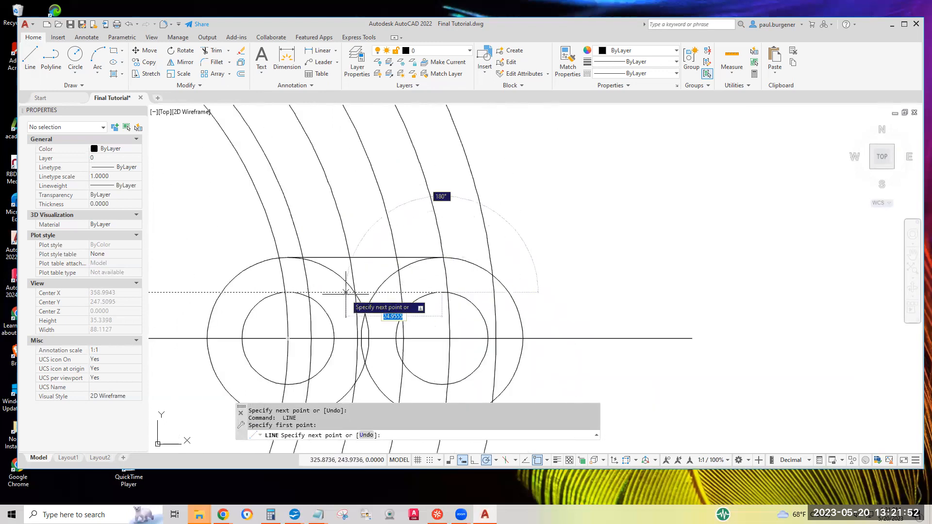
text(40)
key(Tab)
scroll(289, 293, up, 5)
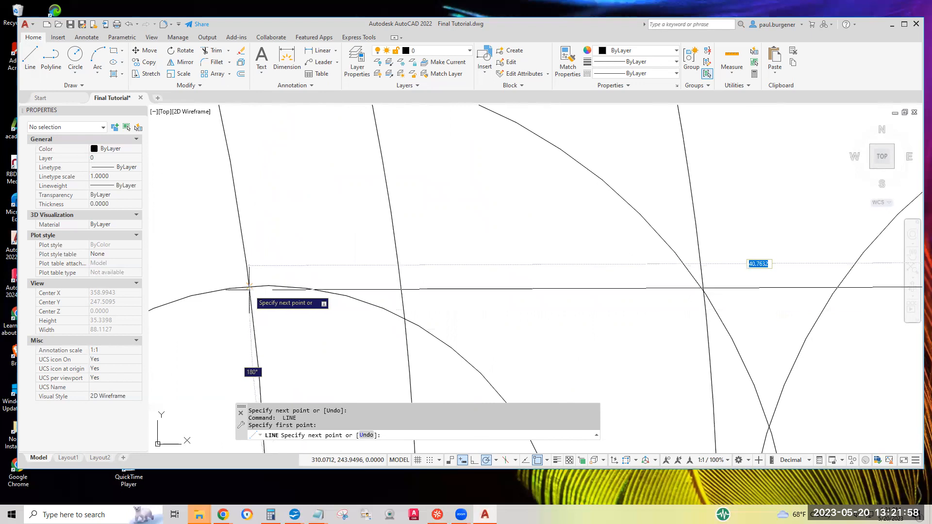
click(269, 286)
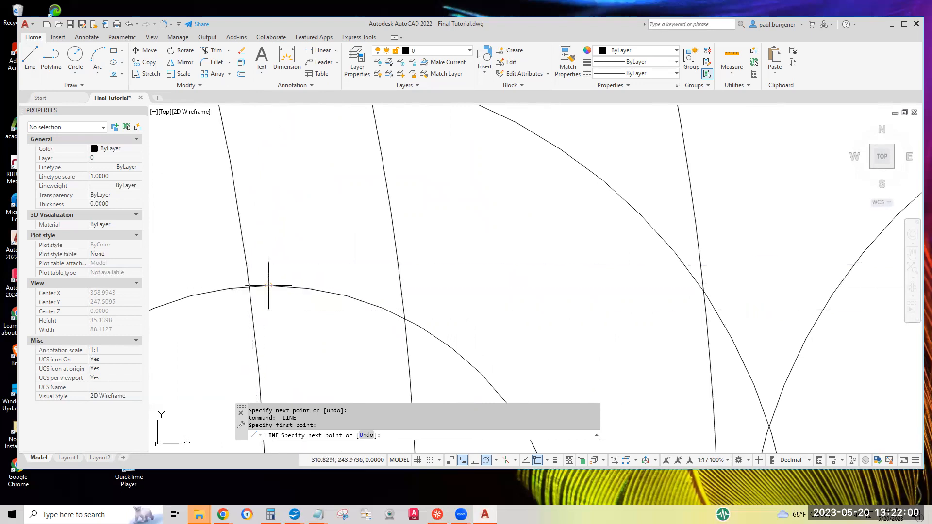
key(Return)
scroll(466, 242, up, 2)
scroll(487, 240, down, 6)
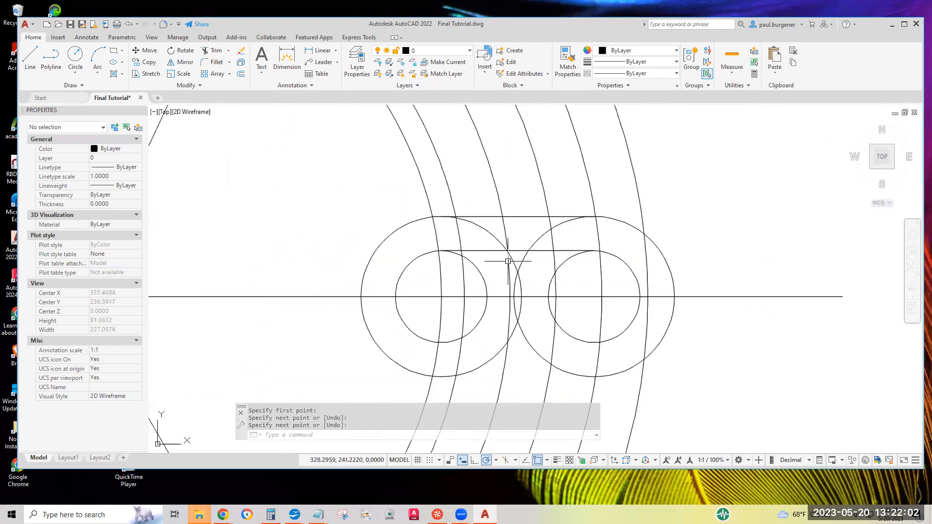
- Mirror the slot's two upper lines about the horizontal construction line, keeping the originals
click(183, 62)
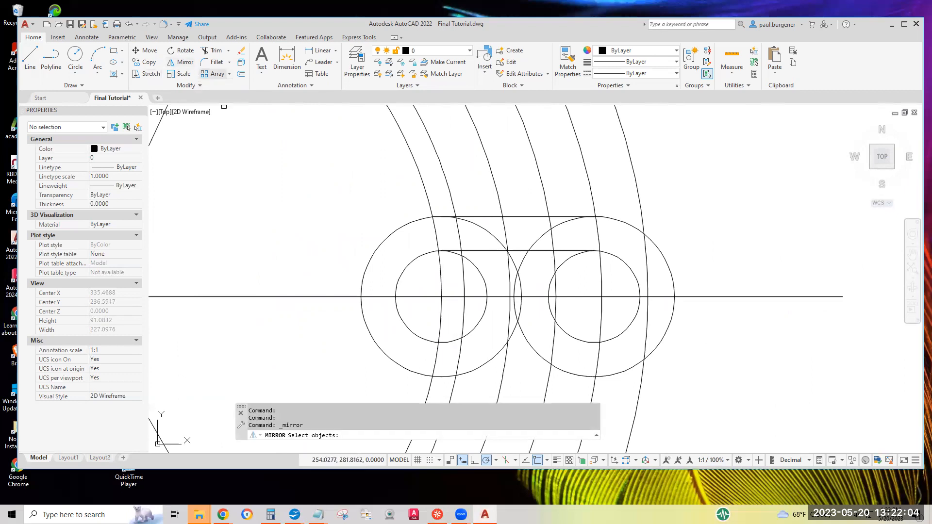
click(479, 251)
click(479, 216)
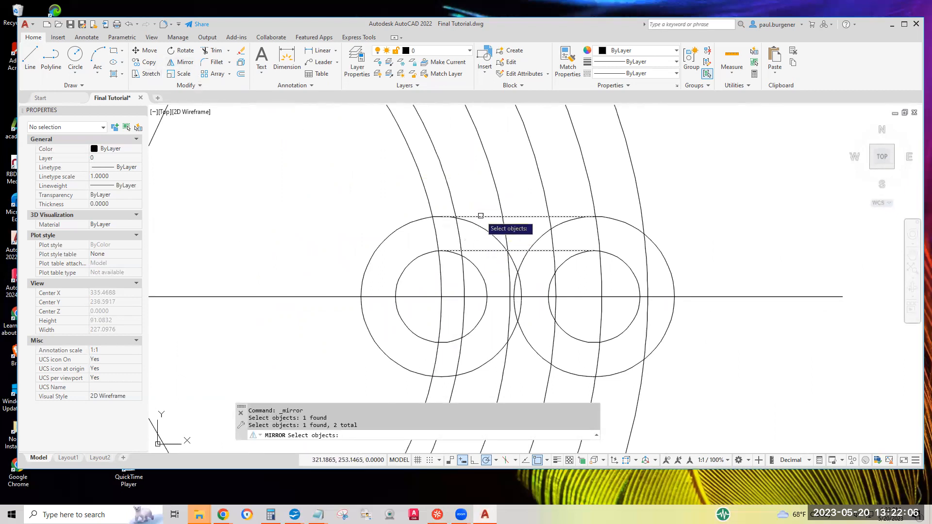
key(Return)
click(674, 297)
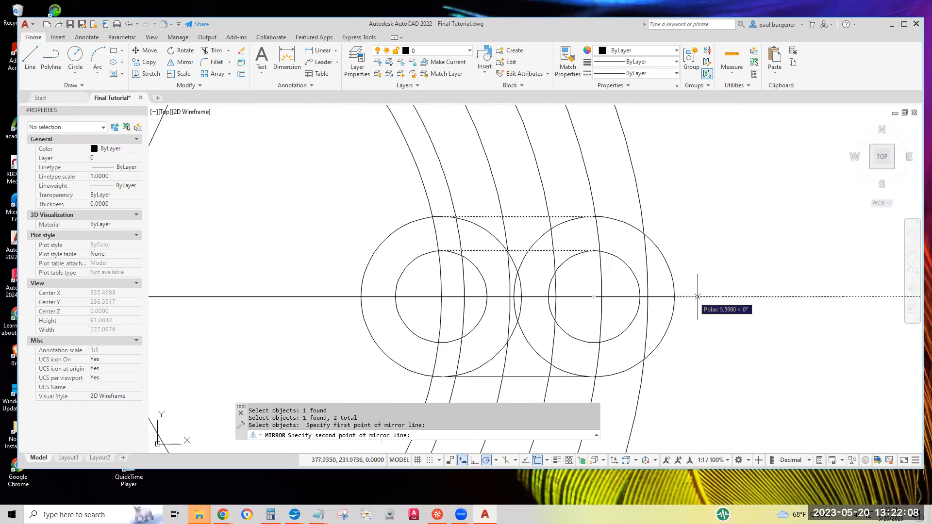
click(719, 297)
key(Return)
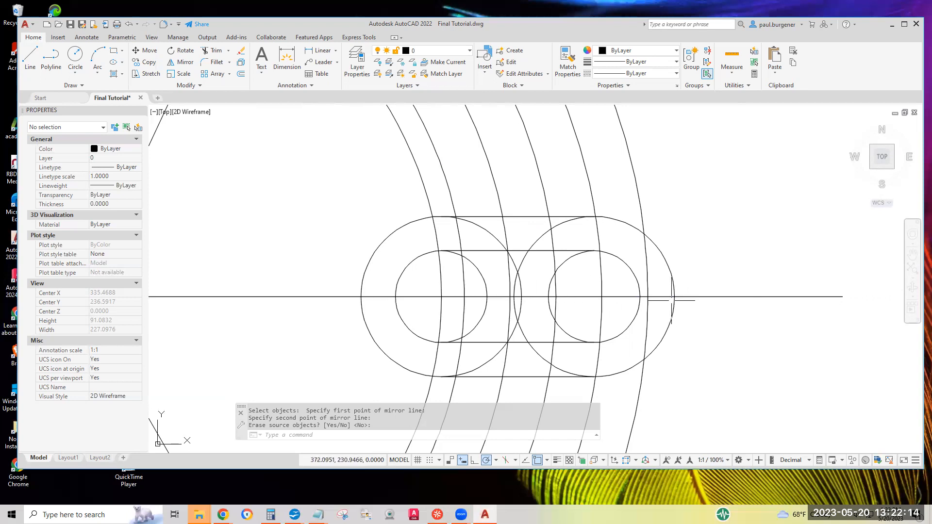
- Examine the reference drawing for the positions and diameters of the two lower holes
scroll(569, 293, down, 4)
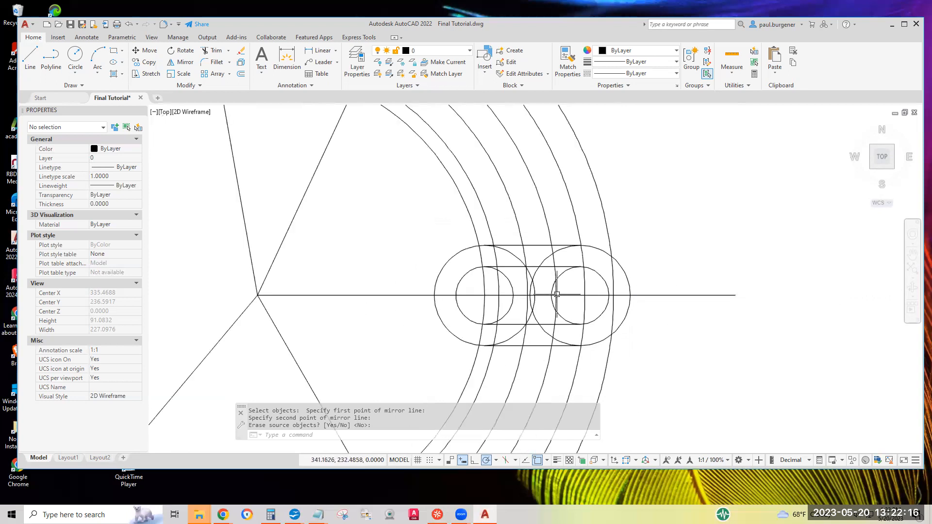
middle_drag(684, 188, 377, 355)
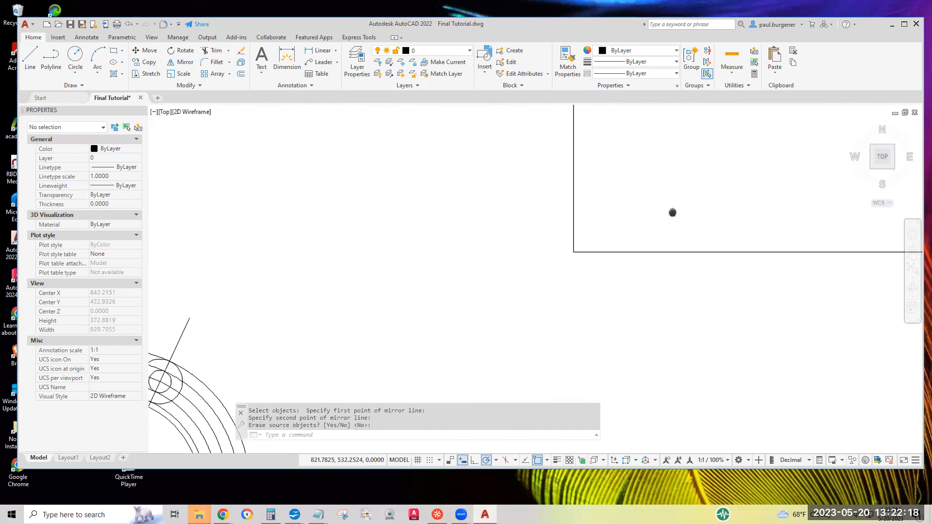
middle_drag(672, 210, 561, 330)
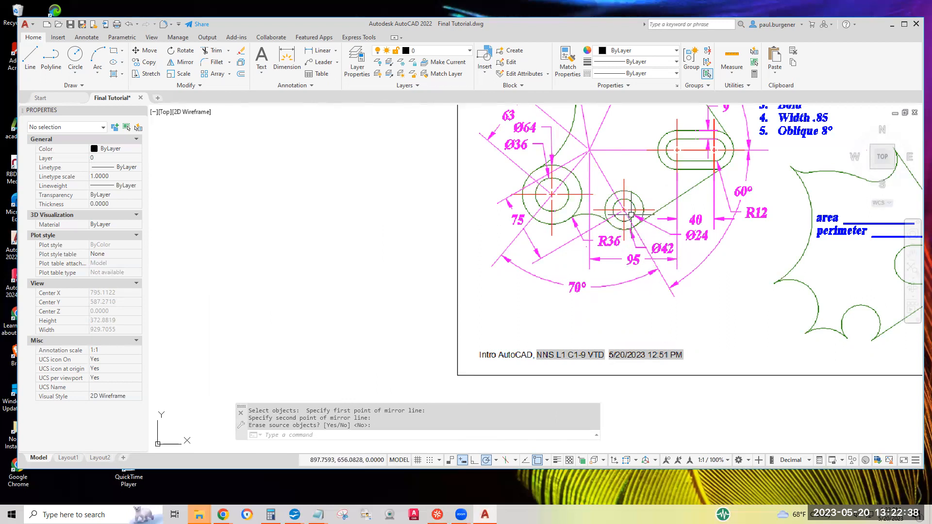
scroll(619, 227, down, 4)
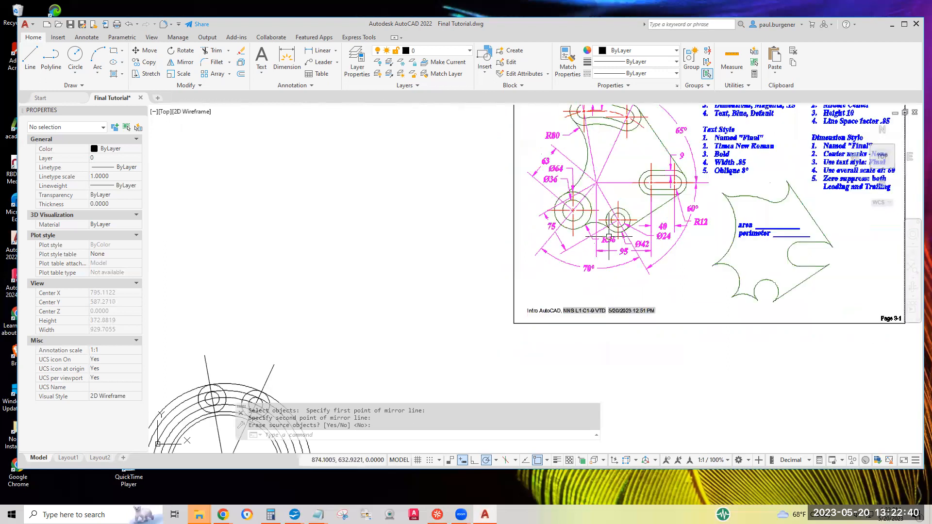
mouse_move(516, 301)
middle_down()
mouse_move(554, 169)
mouse_move(395, 324)
middle_up()
scroll(544, 230, up, 4)
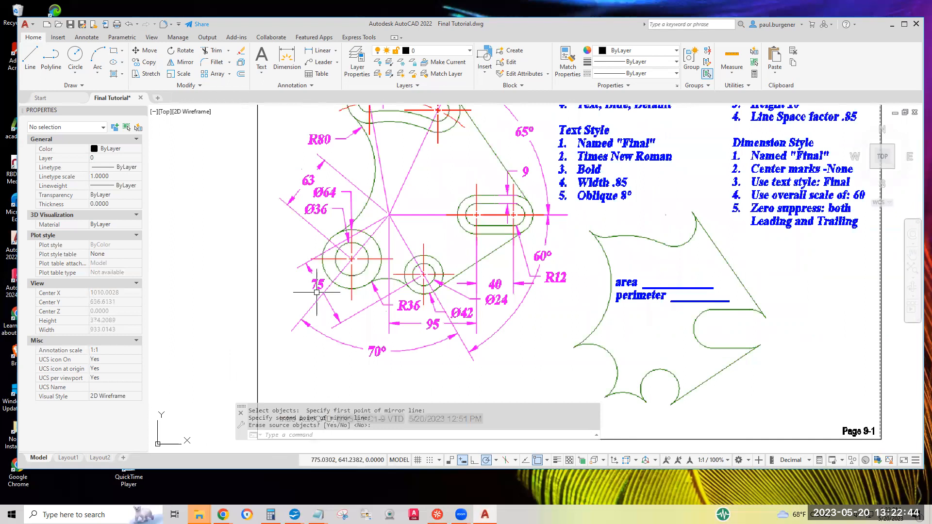
scroll(457, 277, down, 6)
middle_drag(458, 277, 599, 186)
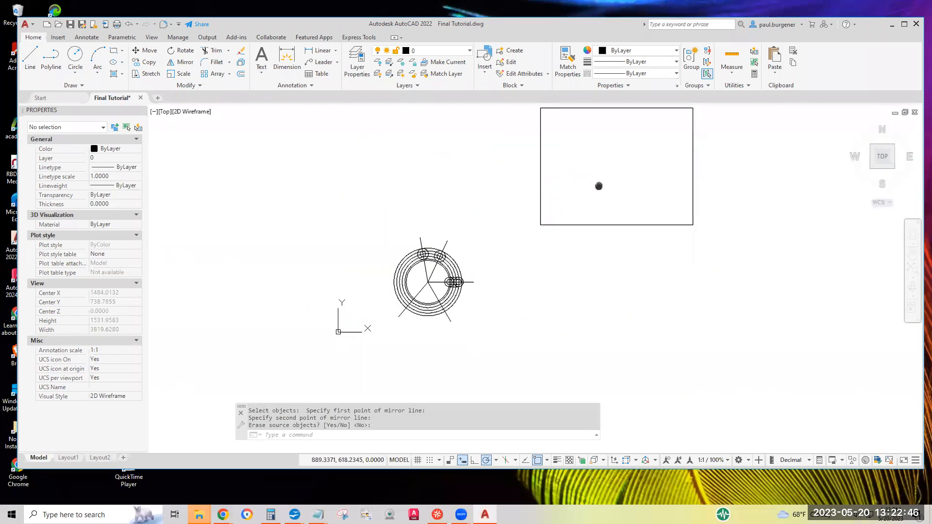
- Draw a radius 75 circle centred on the construction lines' shared endpoint
scroll(445, 259, up, 4)
click(75, 54)
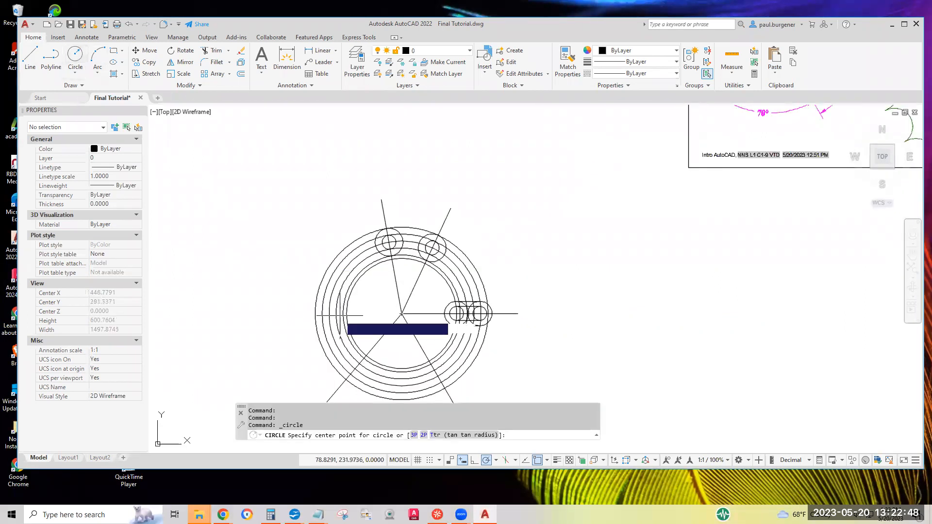
click(402, 314)
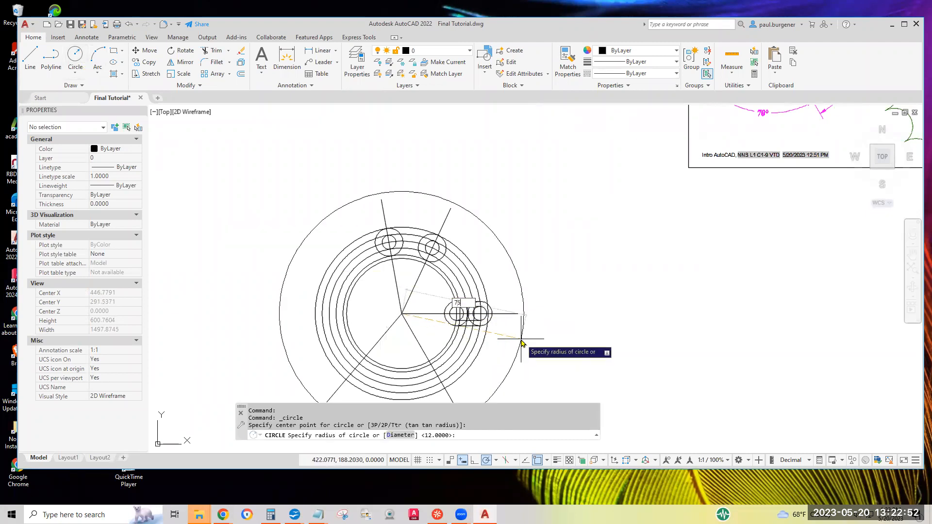
text(75)
key(Return)
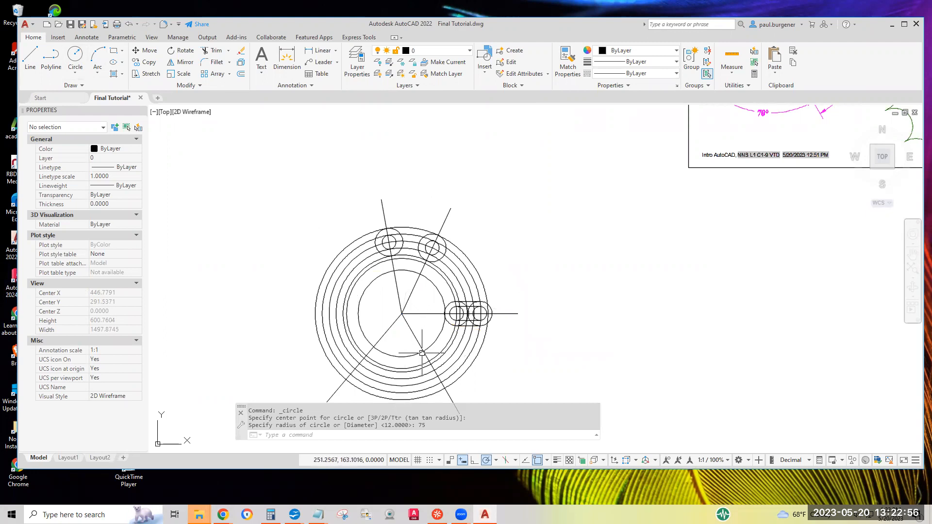
- Draw a diameter 24 circle centred where the radius 75 circle crosses the construction line sloping down to the right
middle_drag(644, 213, 362, 362)
scroll(601, 230, up, 4)
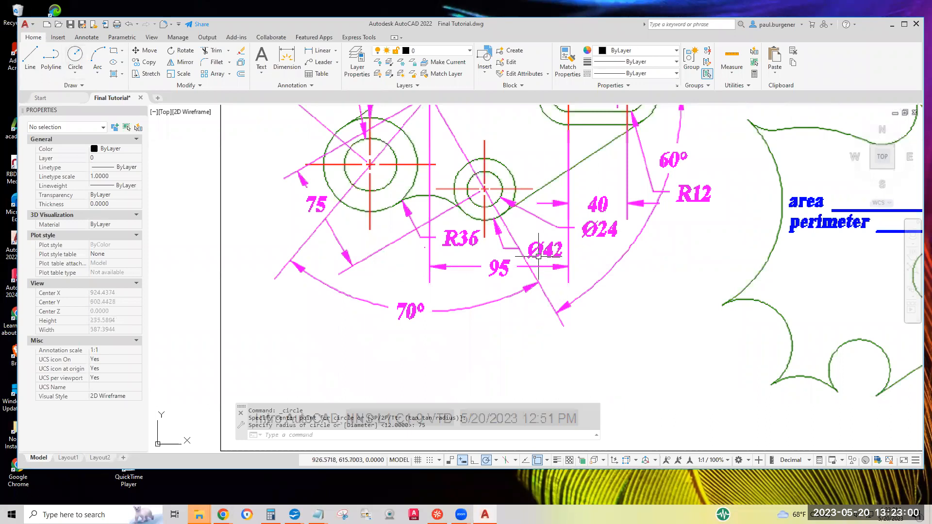
scroll(551, 251, down, 5)
scroll(433, 262, up, 5)
scroll(433, 263, up, 2)
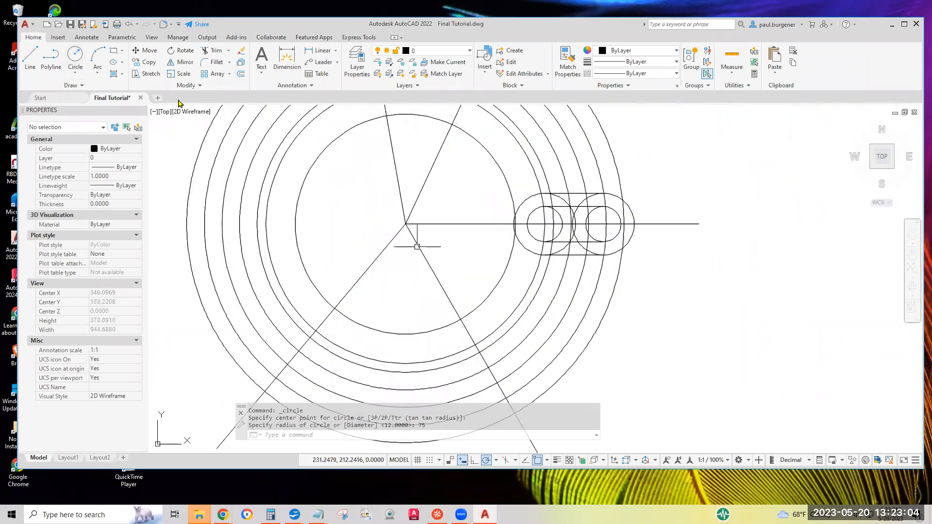
click(75, 72)
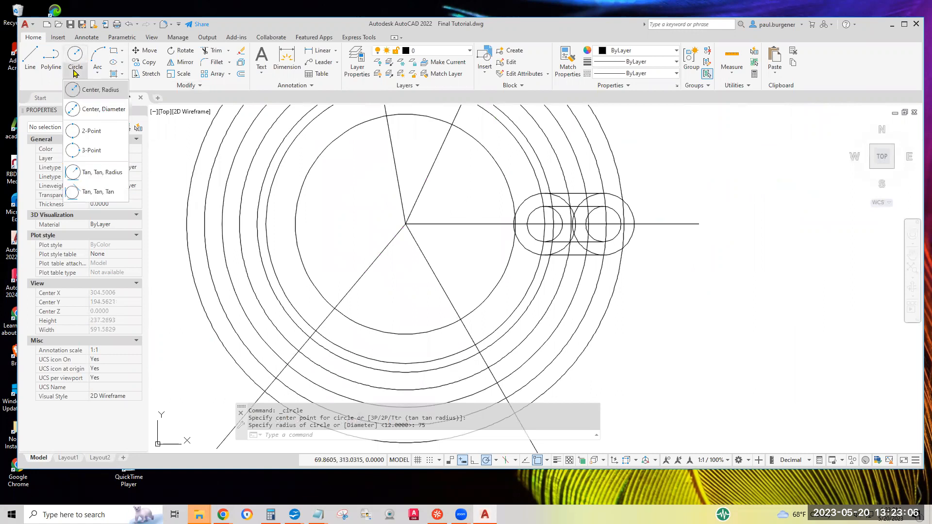
click(92, 110)
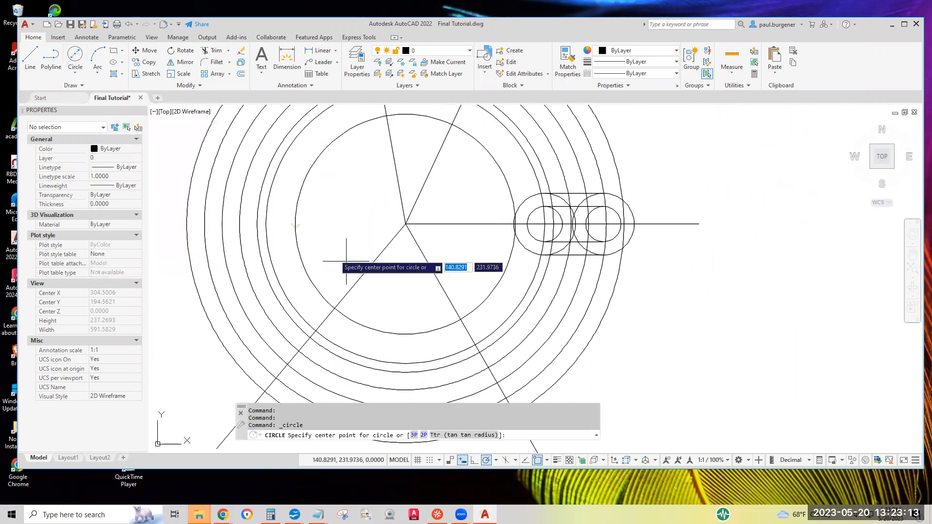
click(460, 320)
scroll(532, 265, down, 4)
scroll(533, 264, down, 2)
middle_drag(729, 151, 570, 283)
scroll(603, 217, up, 4)
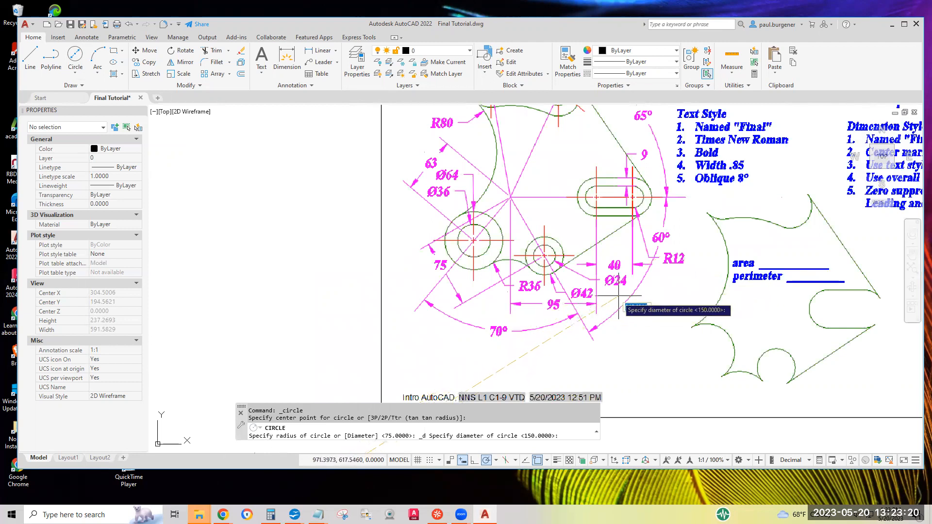
scroll(618, 296, down, 5)
middle_drag(454, 327, 492, 155)
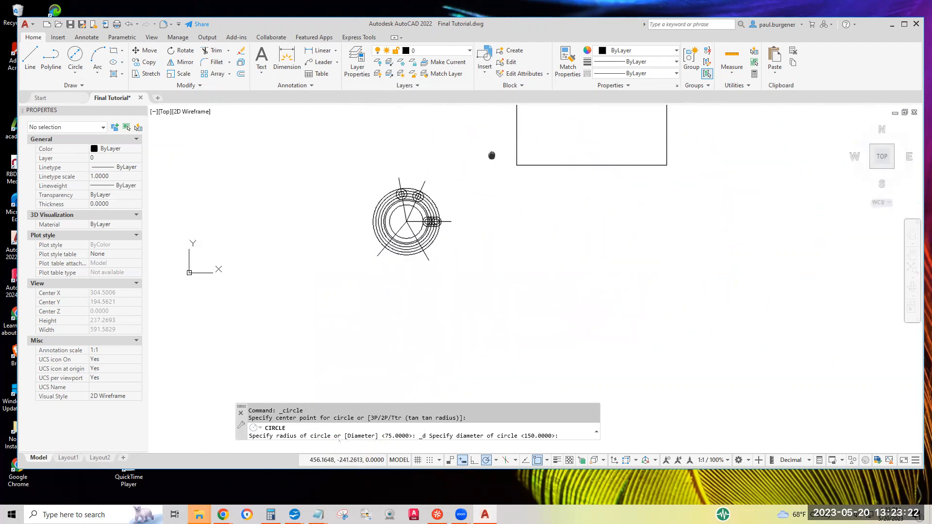
scroll(492, 156, down, 1)
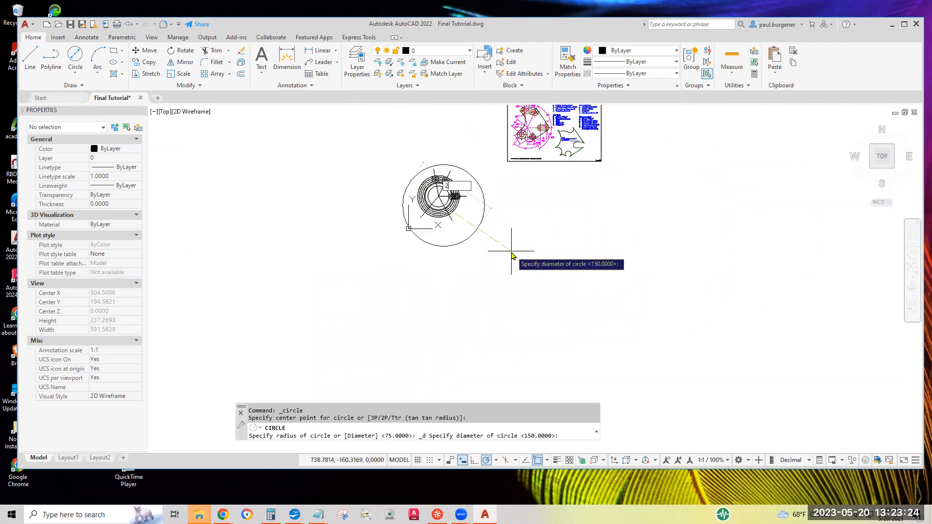
key(Return)
scroll(444, 221, up, 4)
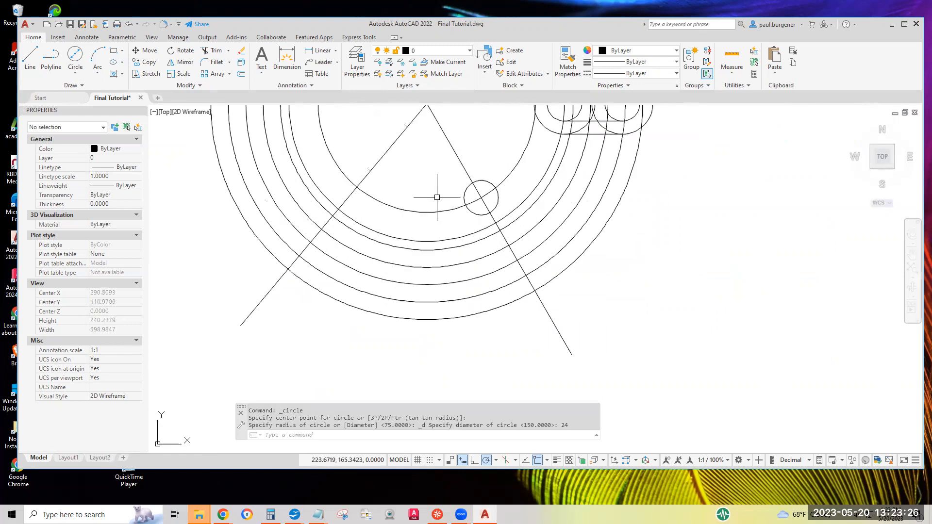
- Draw a diameter 42 circle concentric with the diameter 24 circle on the construction line sloping down to the right
click(75, 58)
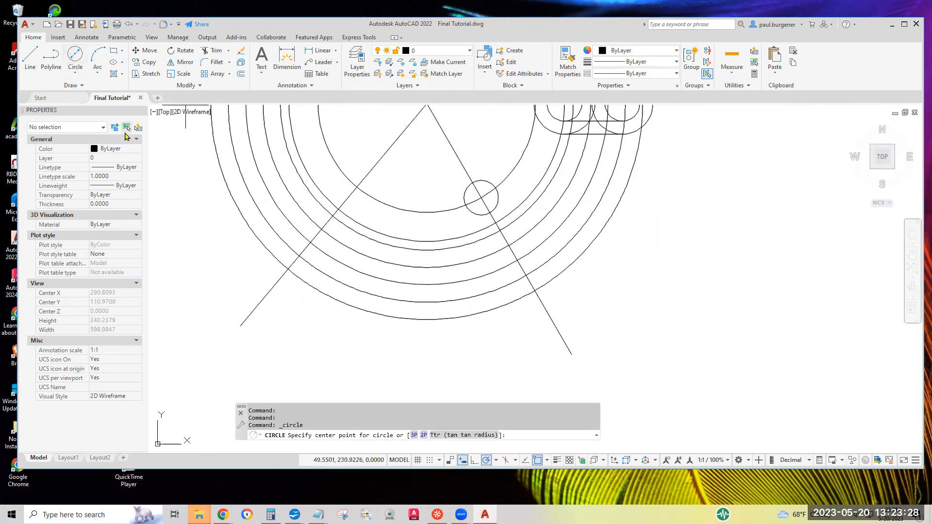
click(481, 198)
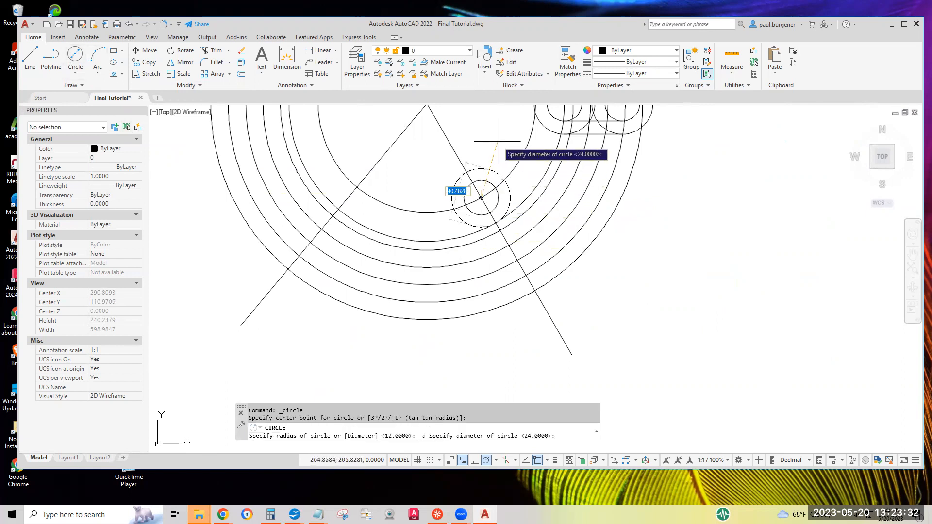
text(421)
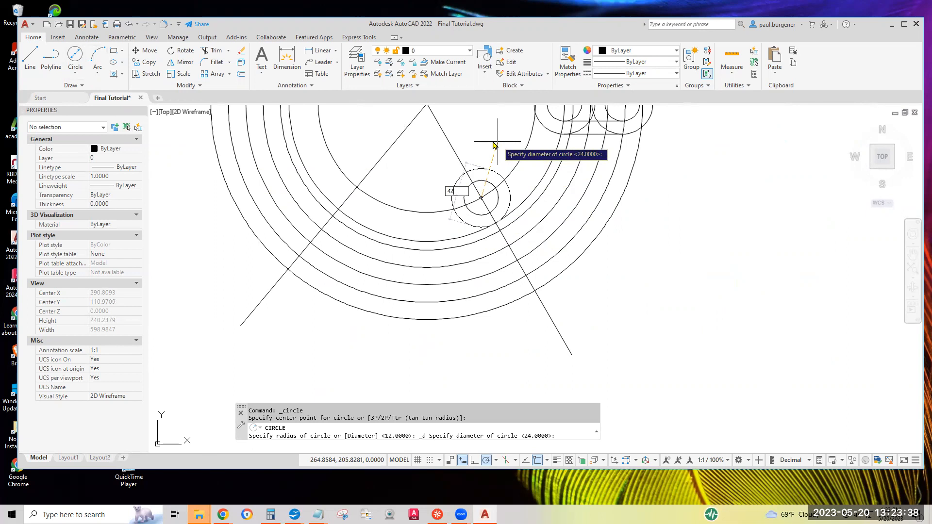
key(Return)
- Examine the reference drawing for the distance of the larger lower hole from the construction lines' shared endpoint
scroll(541, 214, down, 4)
mouse_move(581, 192)
middle_down()
mouse_move(471, 344)
mouse_move(391, 391)
middle_up()
middle_drag(672, 186, 600, 355)
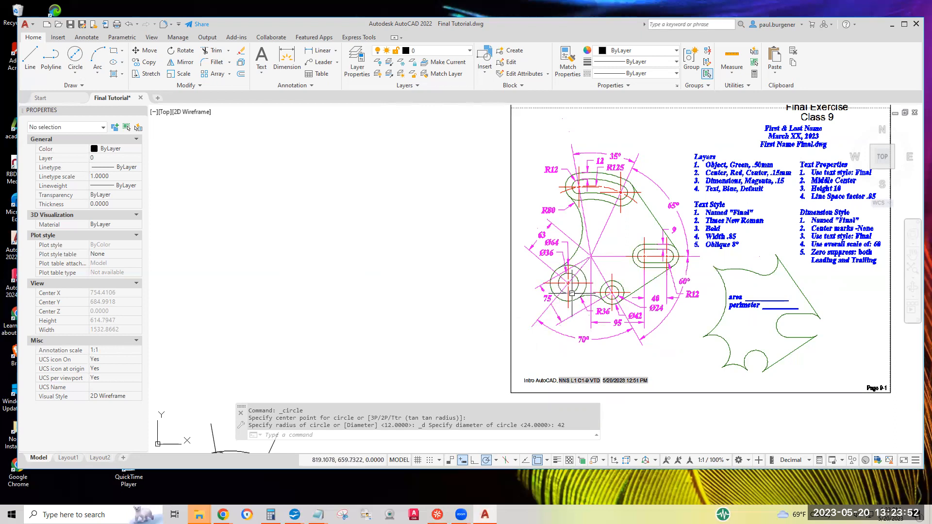
scroll(571, 293, up, 4)
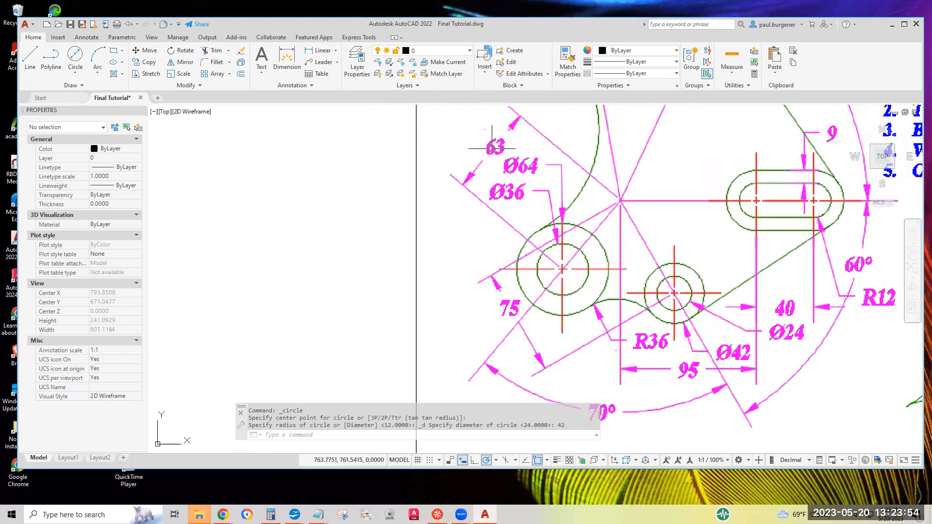
scroll(493, 158, down, 6)
middle_drag(344, 348, 572, 198)
scroll(295, 169, up, 2)
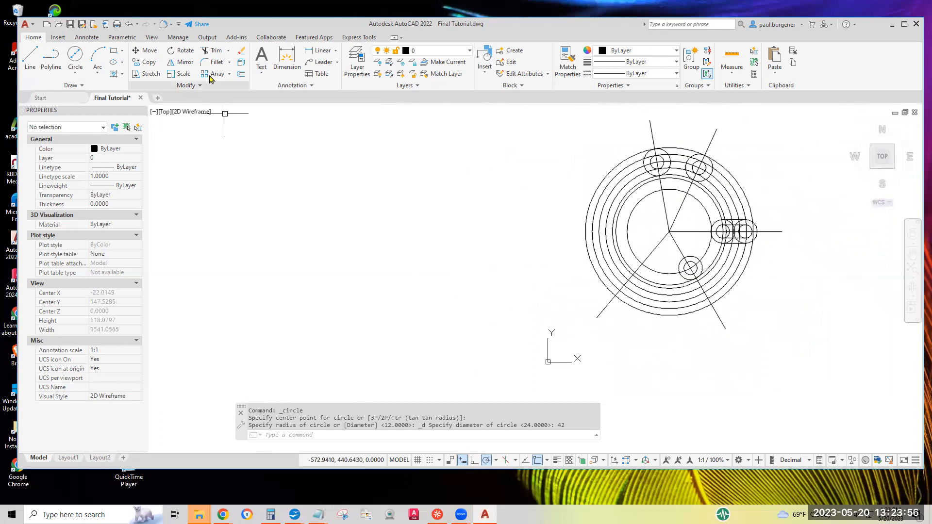
- Try a diameter 63 circle centred on the construction lines' shared endpoint as the larger lower hole's locating circle
click(76, 55)
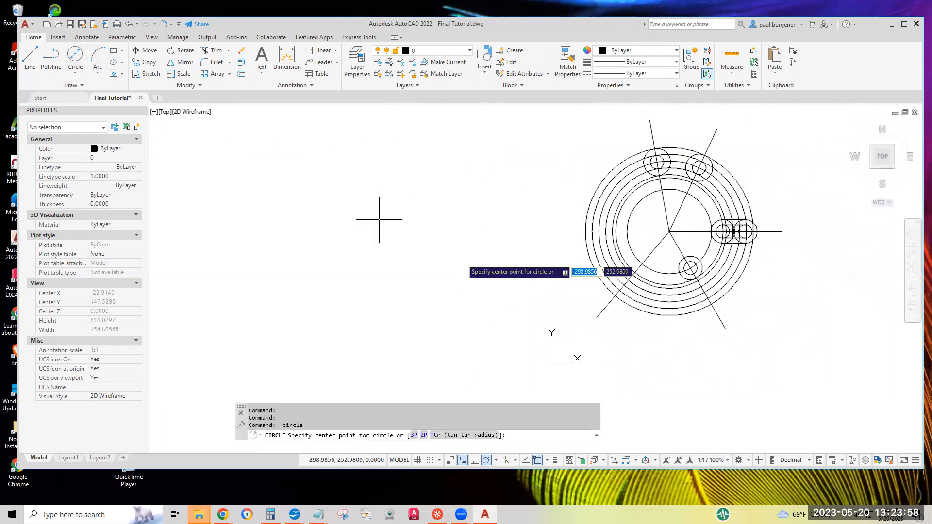
click(670, 233)
text(d)
key(Return)
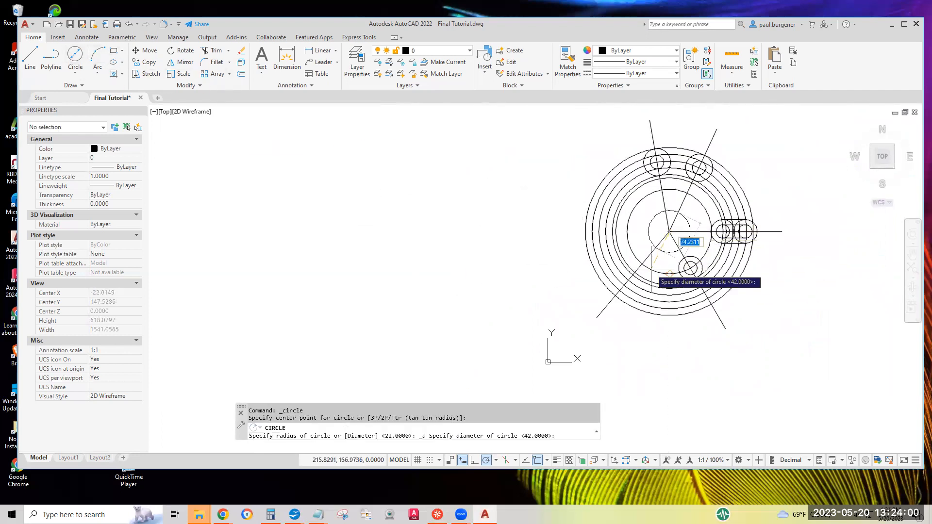
scroll(651, 269, up, 5)
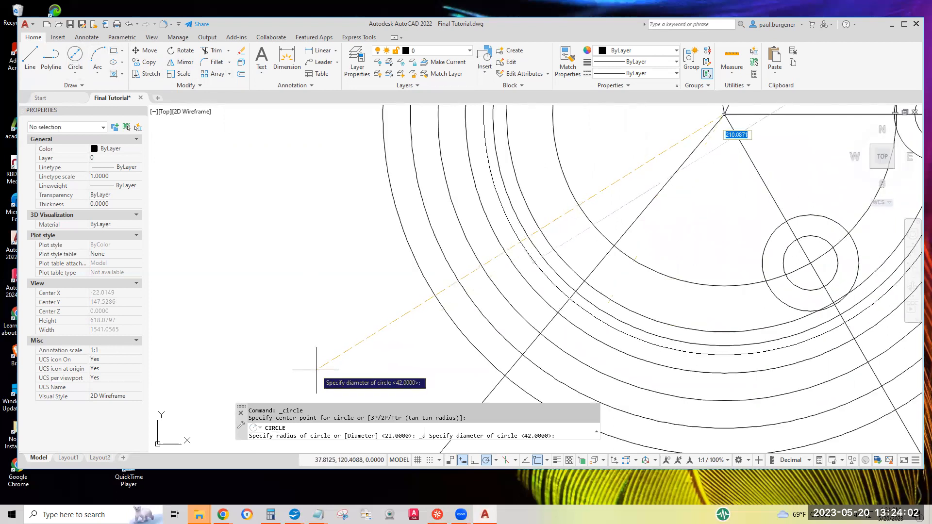
text(63)
key(Return)
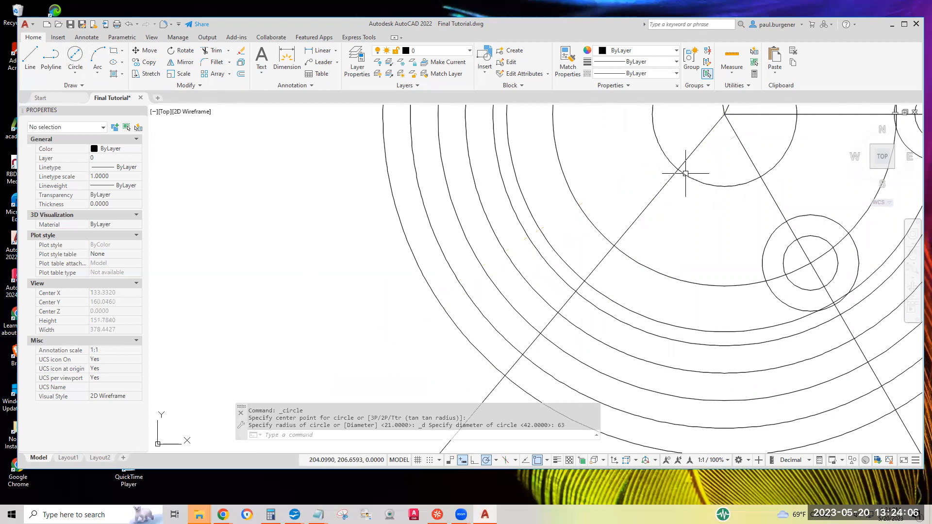
scroll(683, 182, down, 3)
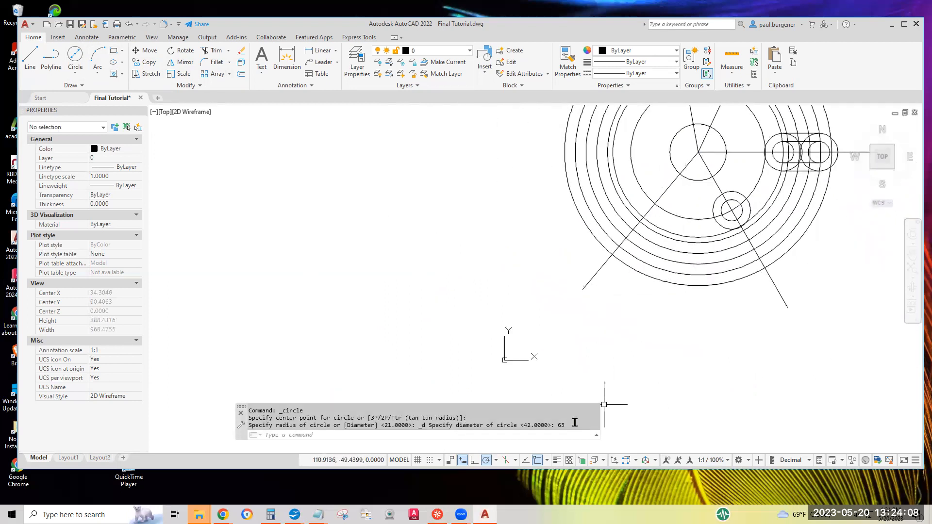
click(692, 180)
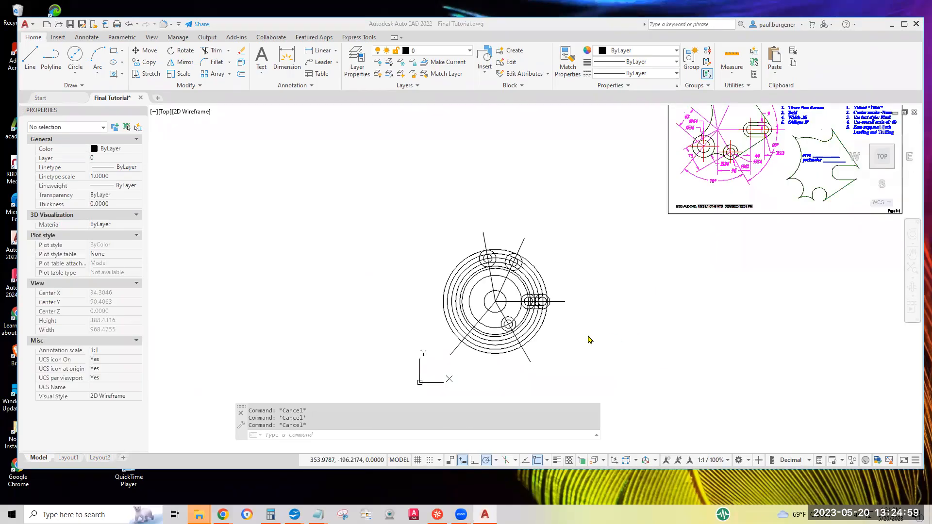
- Erase the diameter 63 circle around the construction lines' shared endpoint
scroll(496, 316, up, 5)
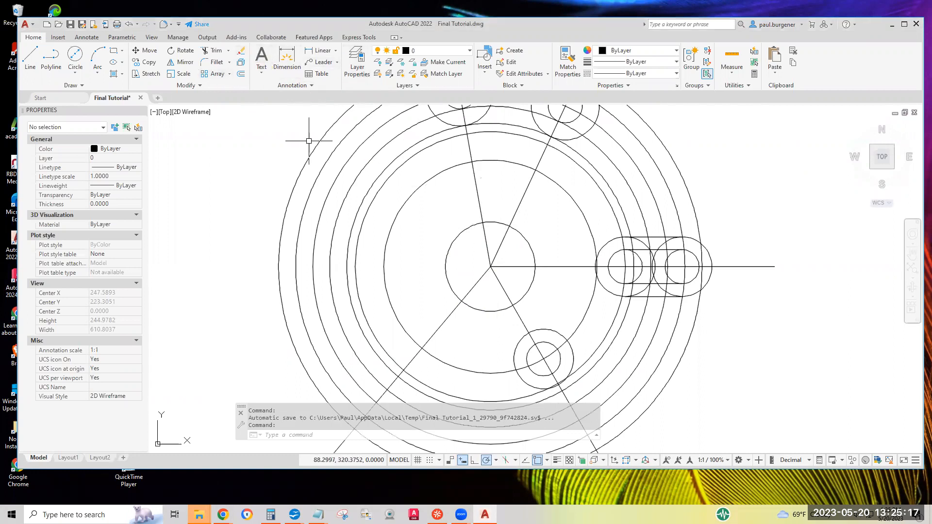
scroll(288, 188, up, 2)
click(241, 51)
click(580, 228)
click(535, 274)
key(Return)
scroll(485, 268, down, 4)
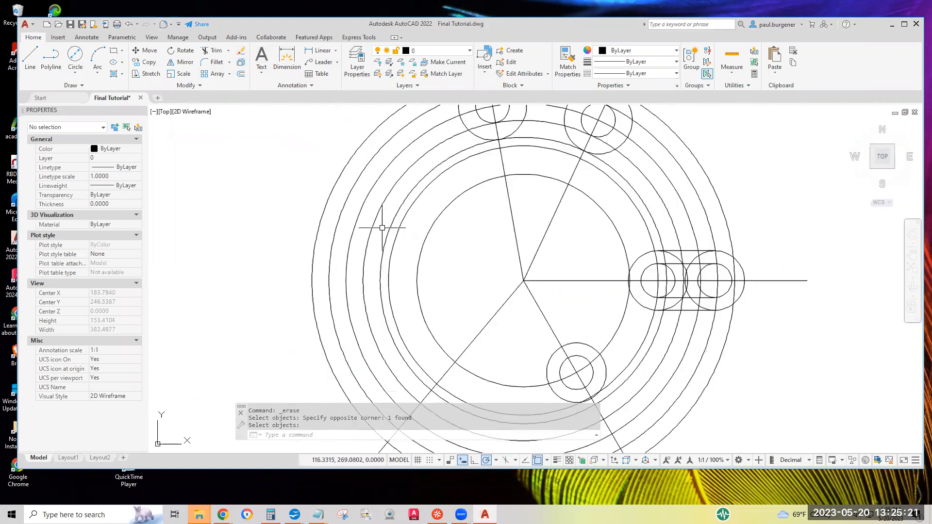
- Draw a radius 63 circle centred on the construction lines' shared endpoint, matching the reference dimension
scroll(722, 180, up, 2)
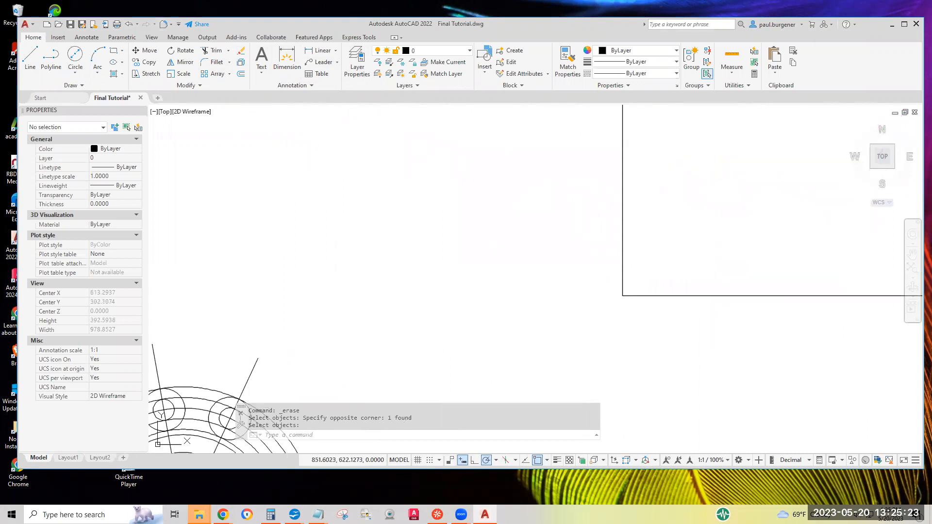
middle_drag(745, 172, 658, 266)
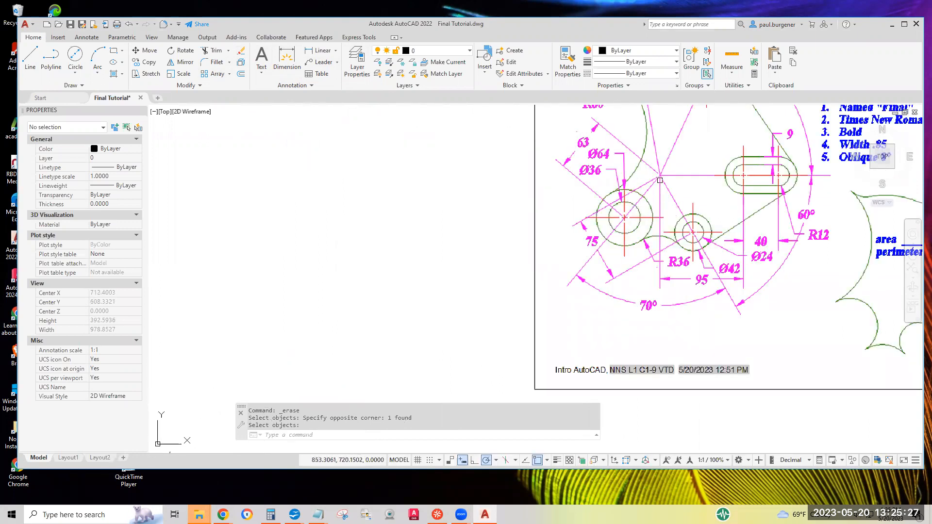
scroll(623, 243, down, 4)
scroll(401, 350, up, 8)
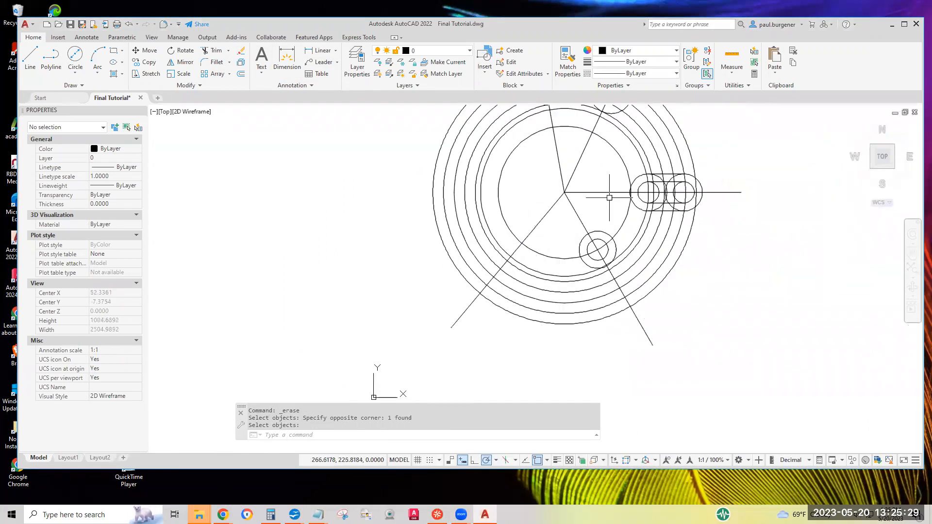
click(75, 75)
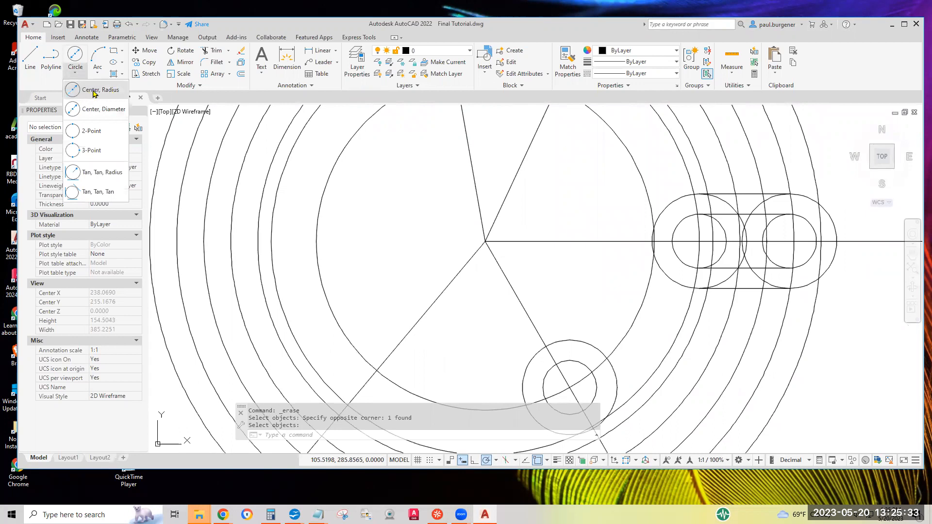
click(99, 90)
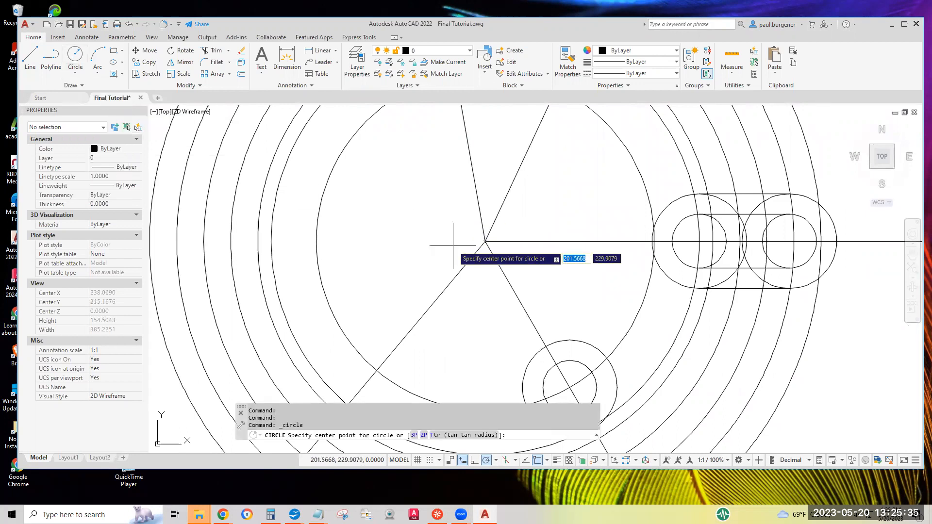
click(485, 241)
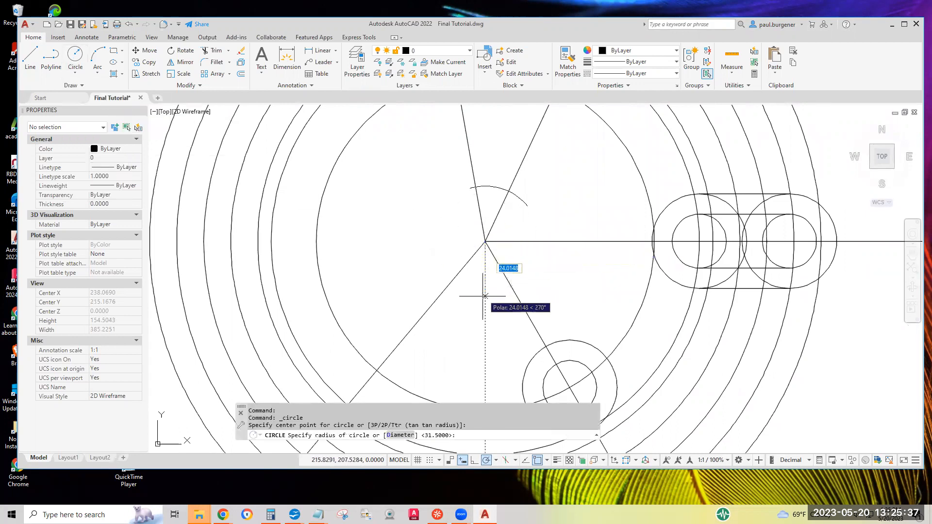
text(63)
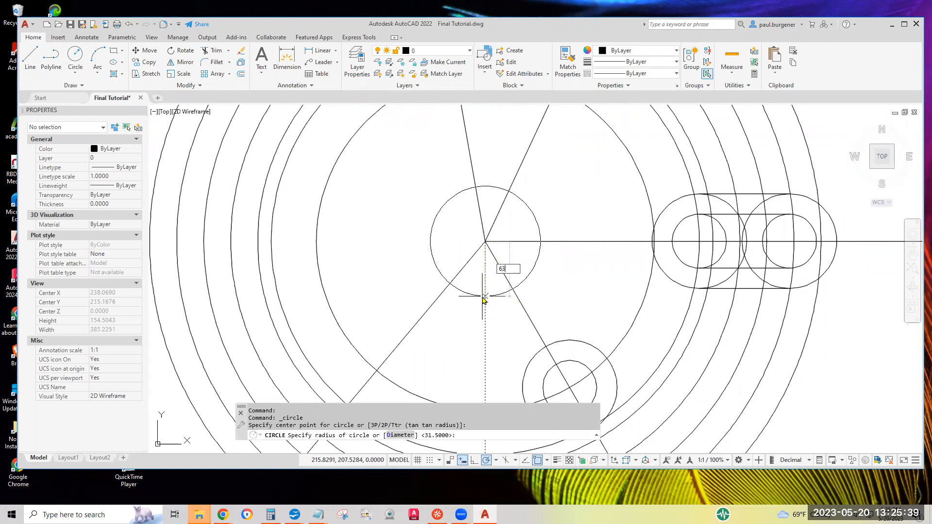
key(Return)
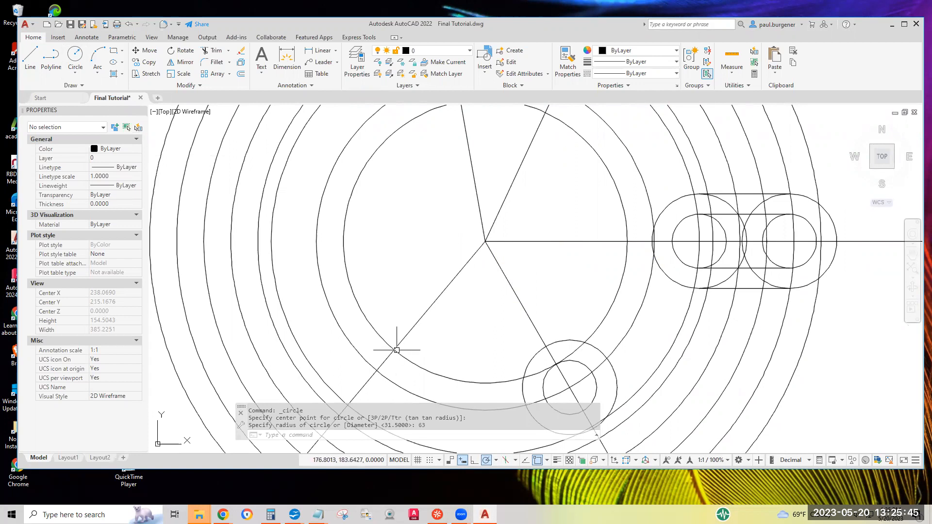
- Examine the reference drawing for the diameters of the larger lower hole's two concentric circles
scroll(702, 213, down, 8)
middle_drag(787, 173, 368, 351)
scroll(457, 248, up, 6)
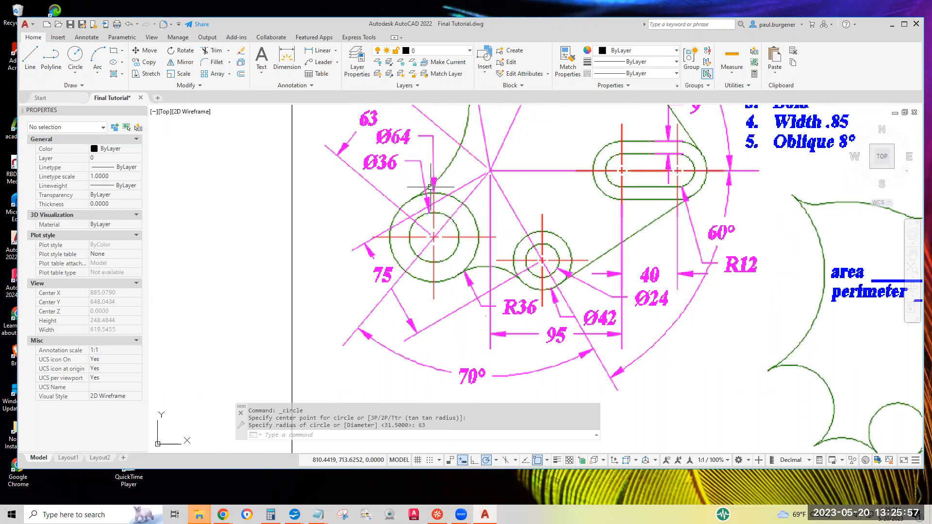
scroll(426, 203, down, 6)
mouse_move(233, 363)
middle_down()
mouse_move(466, 253)
mouse_move(553, 224)
middle_up()
scroll(553, 225, up, 4)
scroll(545, 243, up, 2)
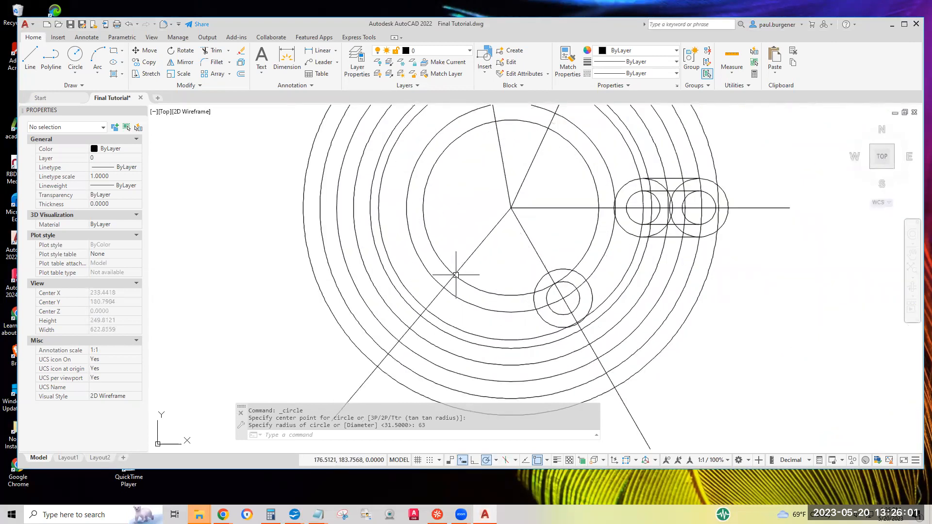
- Draw a diameter 36 circle centred where the radius 63 circle crosses the construction line sloping down to the left
click(78, 71)
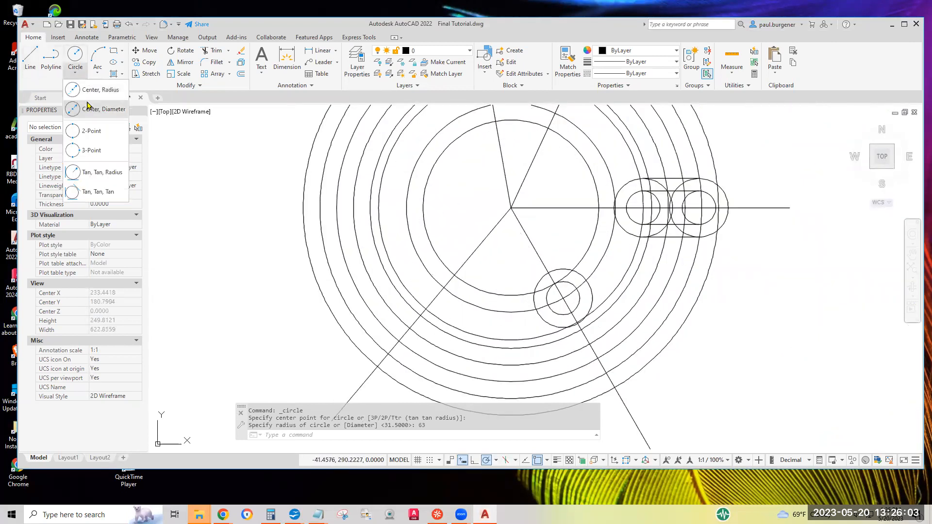
click(95, 110)
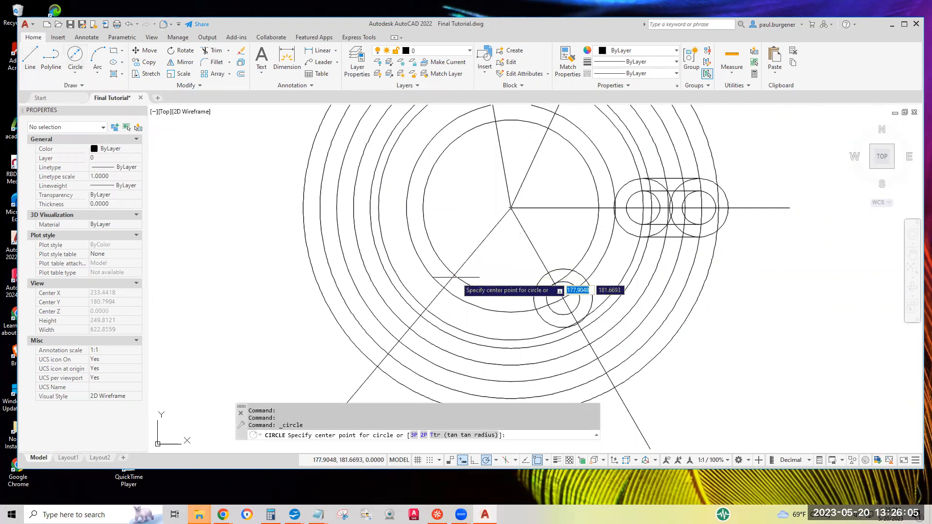
click(455, 272)
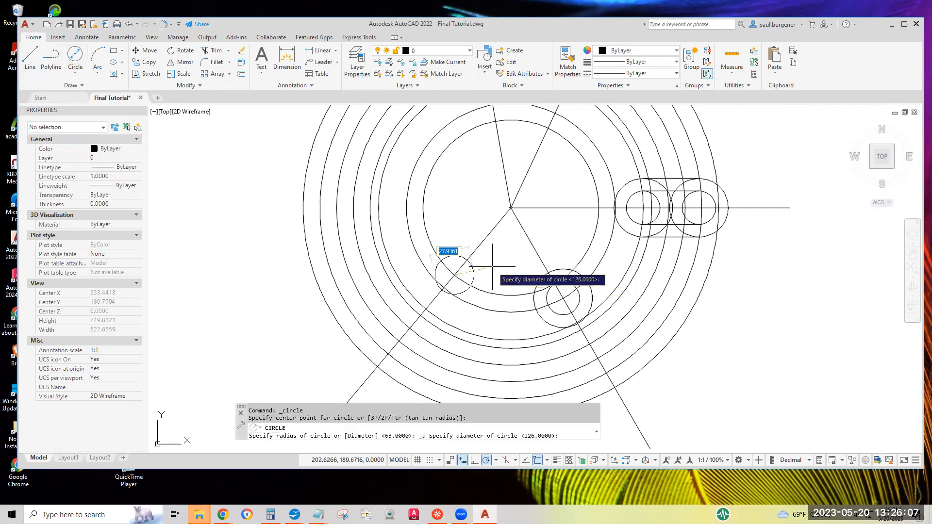
scroll(493, 267, down, 6)
scroll(751, 137, up, 5)
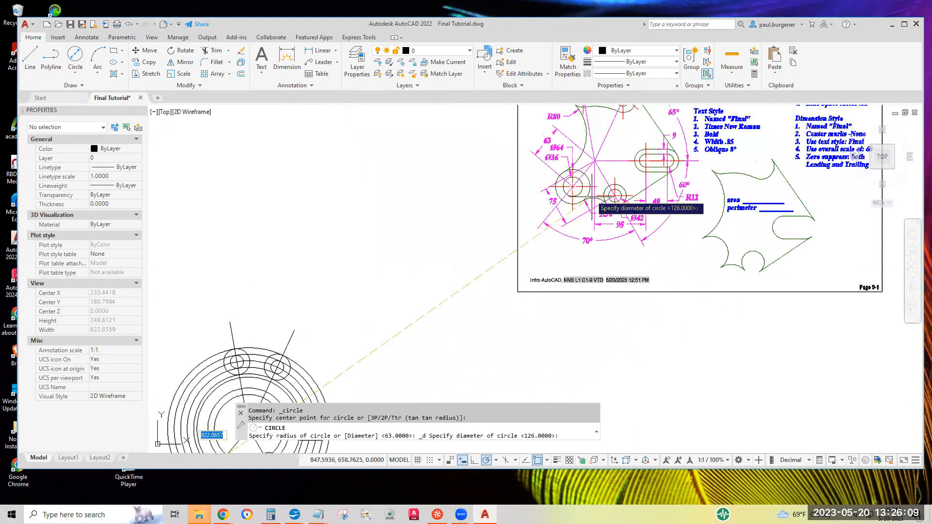
scroll(593, 171, down, 6)
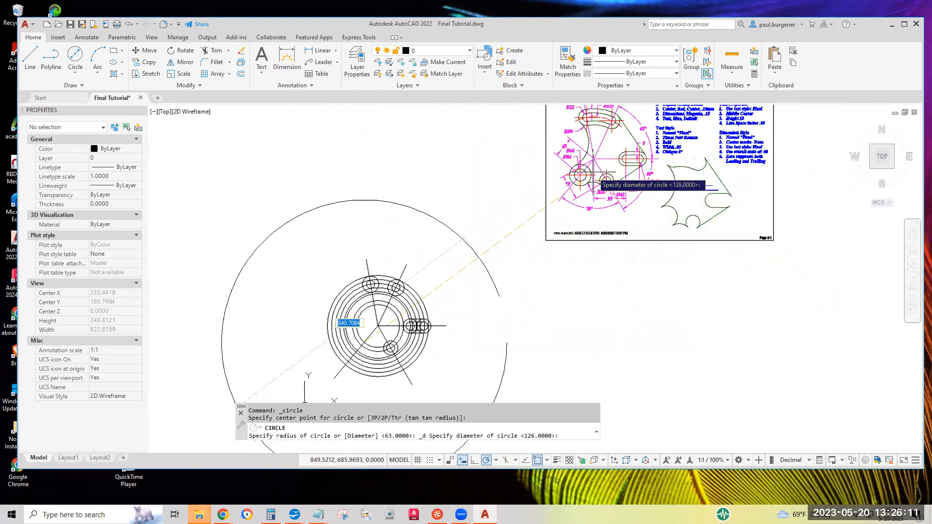
text(36)
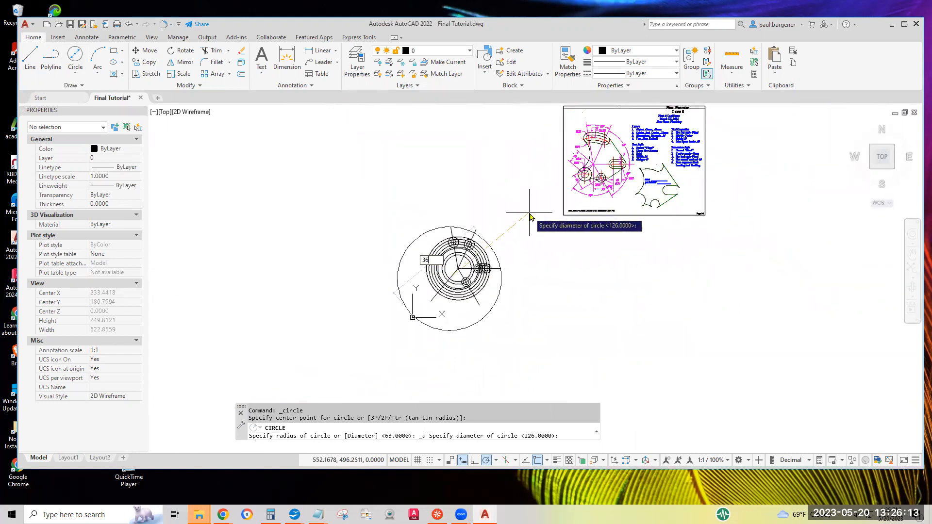
key(Return)
- Draw a diameter 64 circle concentric with the diameter 36 circle on the construction line sloping down to the left
scroll(573, 195, up, 4)
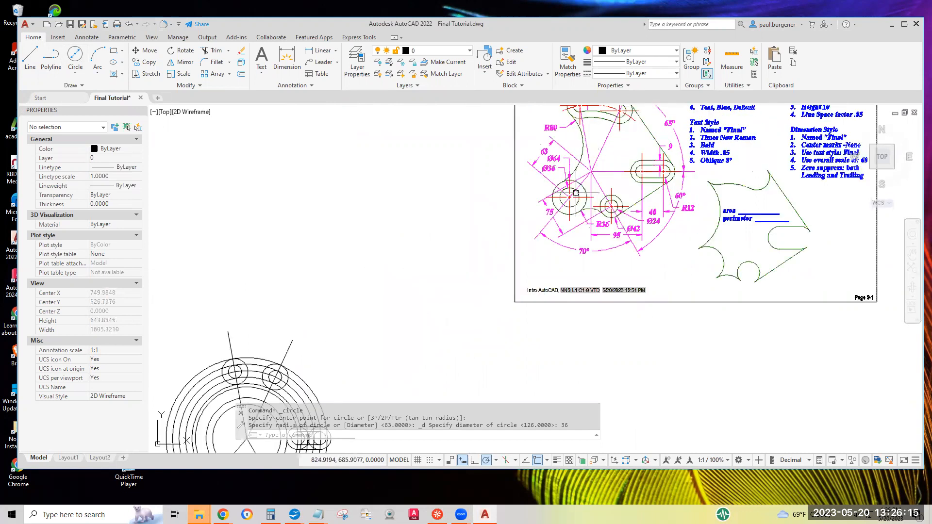
scroll(482, 208, down, 4)
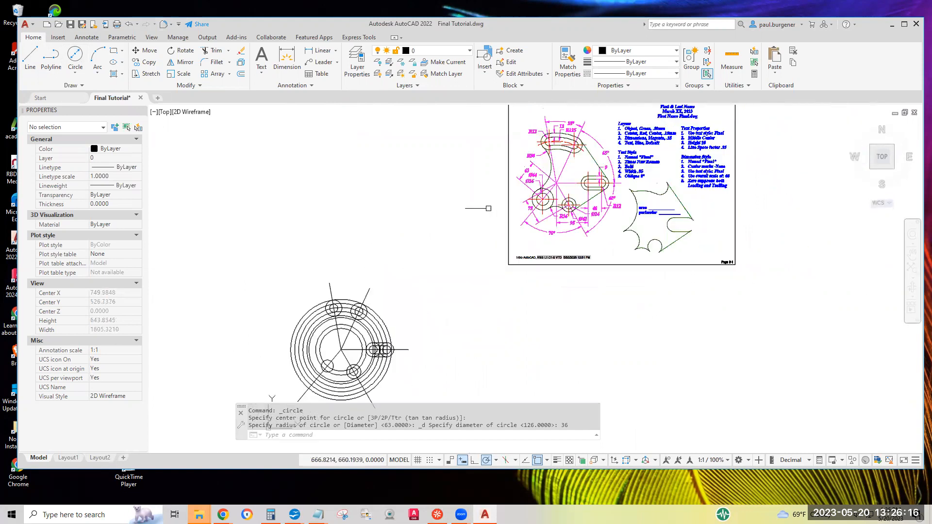
click(74, 57)
scroll(427, 263, up, 5)
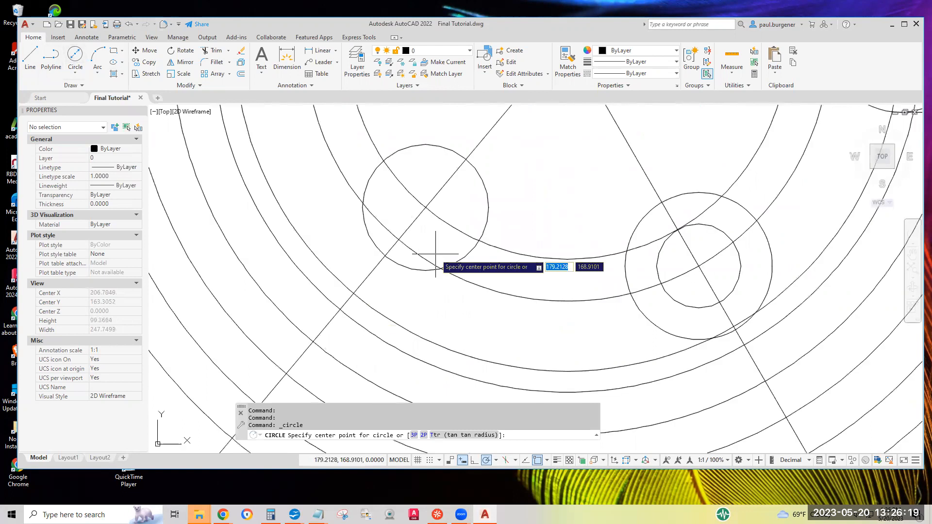
click(426, 207)
text(64)
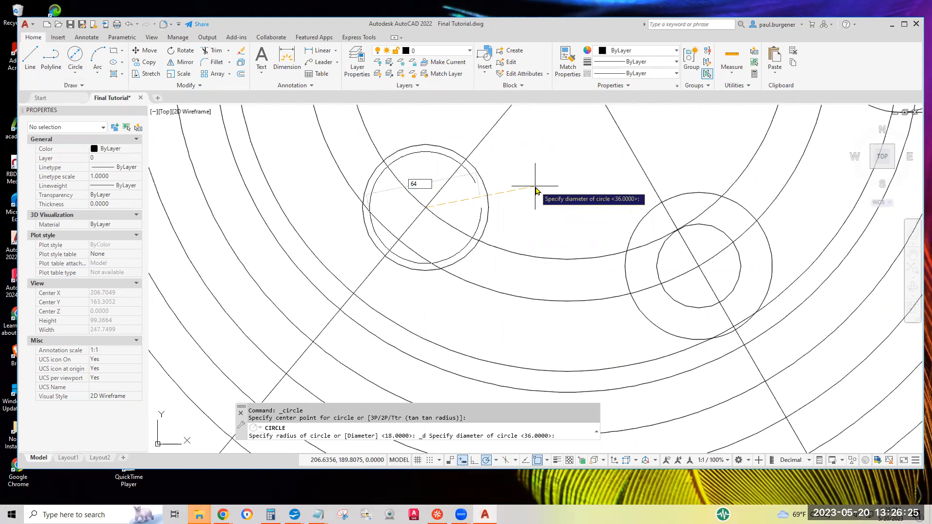
key(Return)
scroll(535, 186, down, 3)
middle_drag(545, 198, 461, 322)
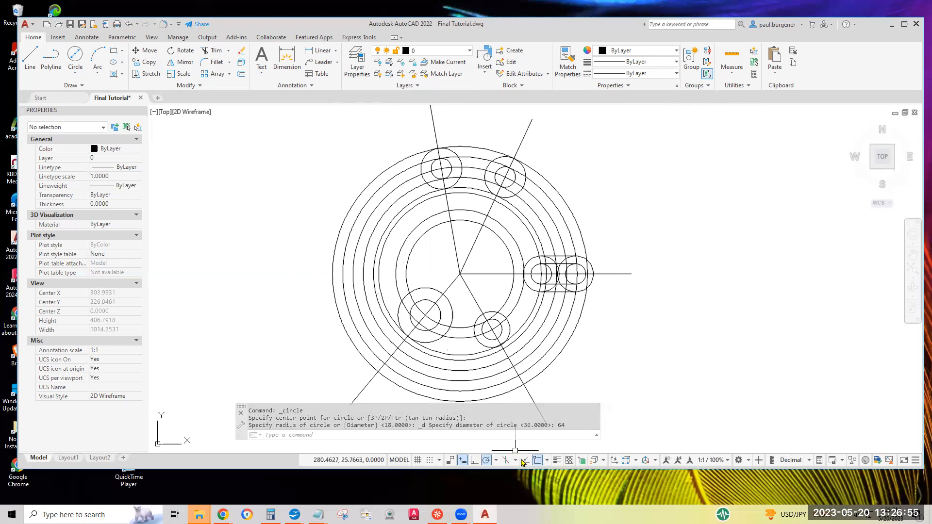
- Restrict the running object snaps to Tangent only, turning off Endpoint, Midpoint, Center, Quadrant and Intersection
click(548, 461)
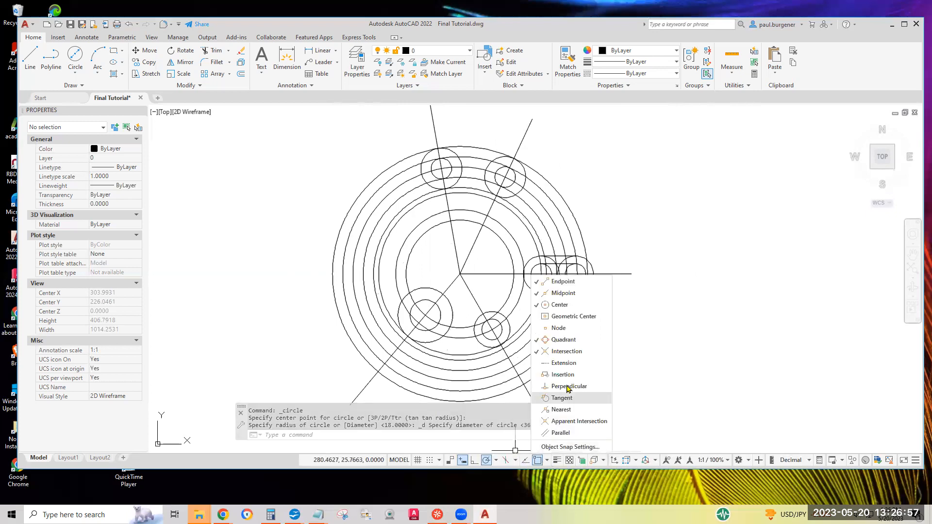
click(540, 283)
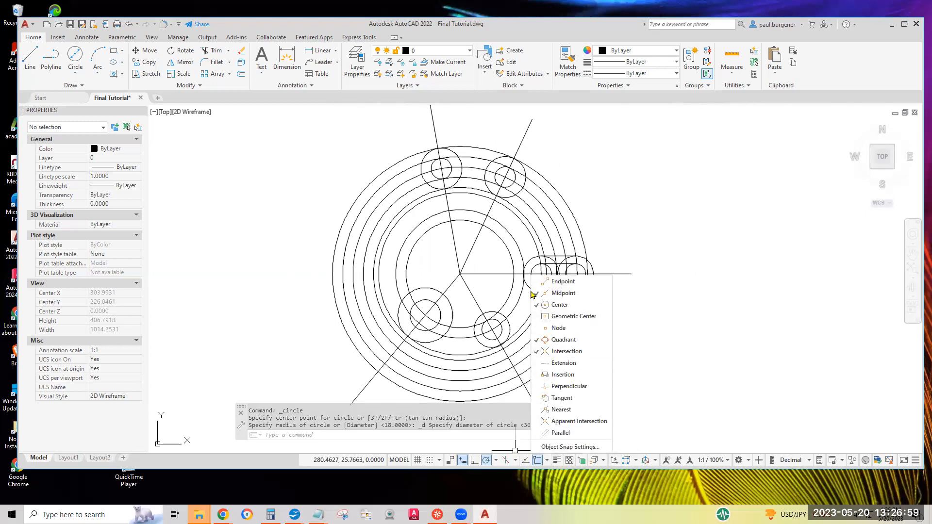
click(538, 294)
click(539, 305)
click(541, 340)
click(543, 351)
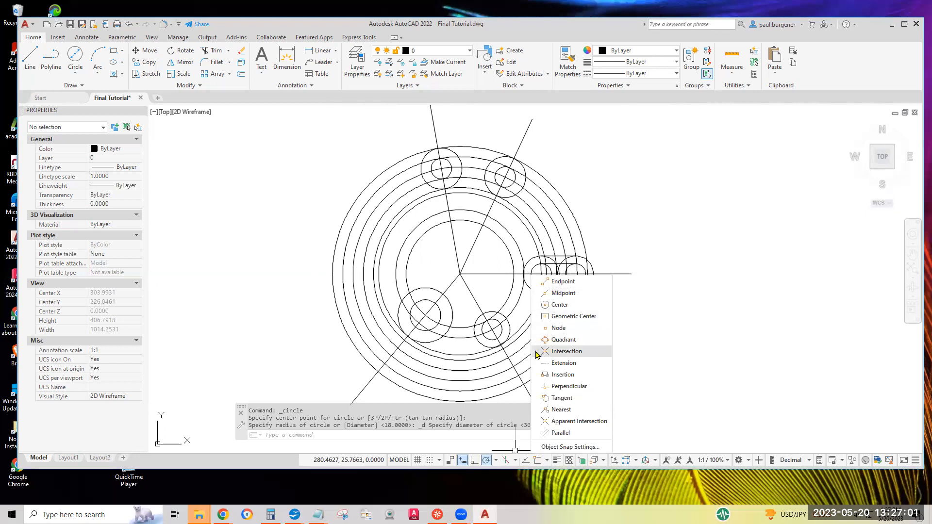
click(538, 399)
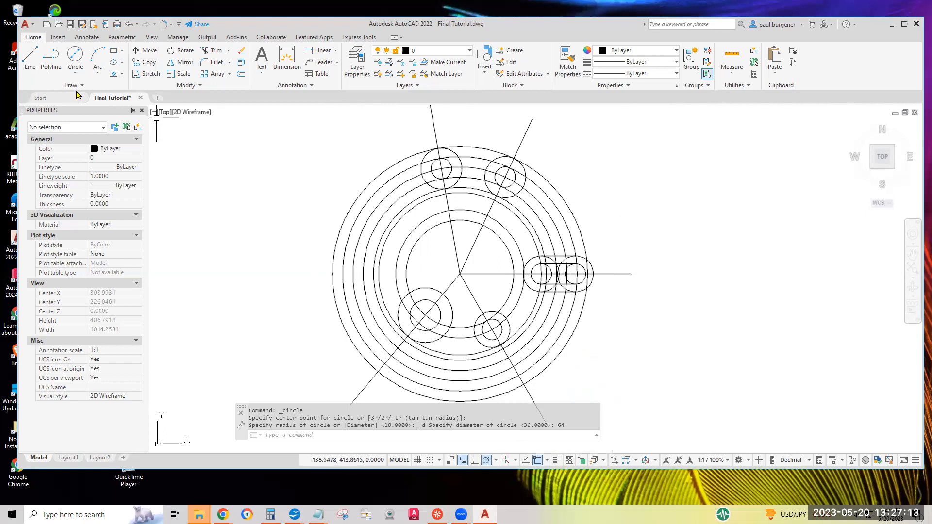
- Draw a line tangent to the outer circle of the upper-right hole and the outermost circle of the horizontal slot
click(30, 56)
scroll(467, 154, up, 2)
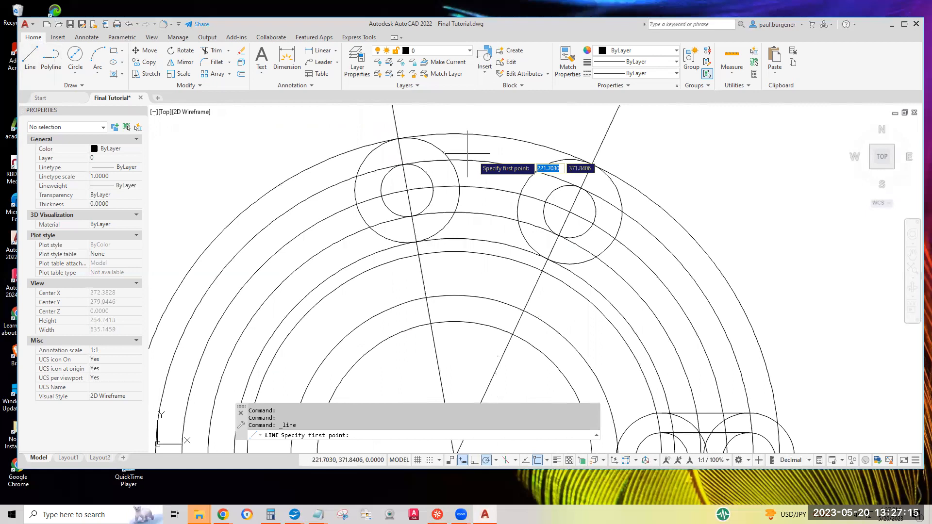
click(612, 182)
middle_drag(696, 314, 622, 219)
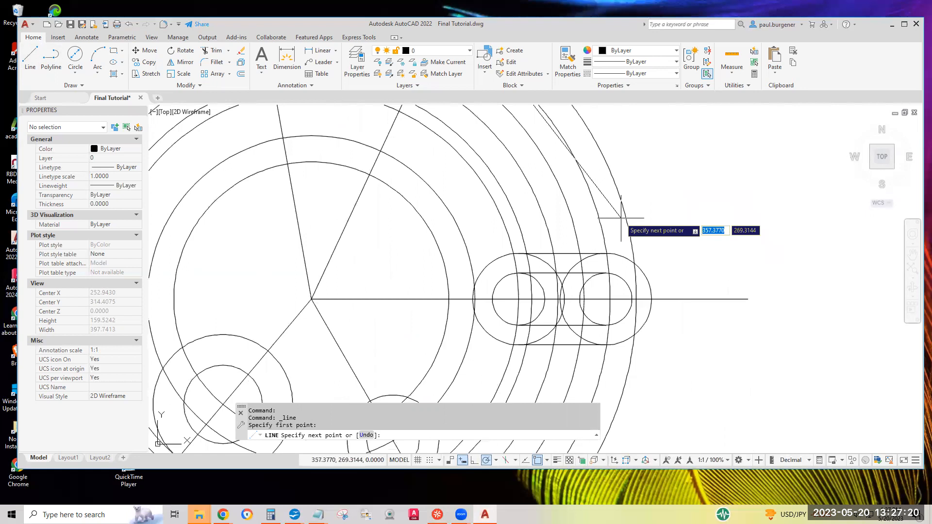
click(644, 273)
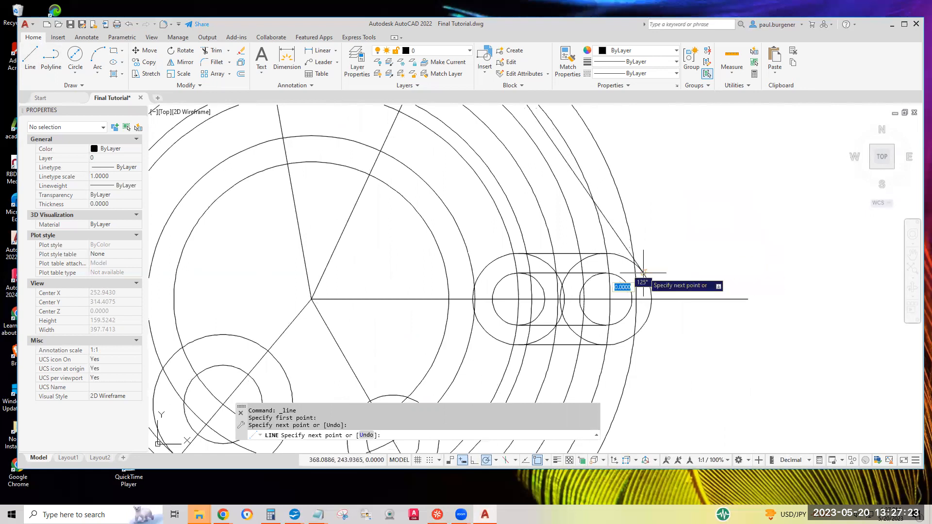
key(Return)
scroll(730, 219, down, 2)
middle_drag(733, 220, 730, 284)
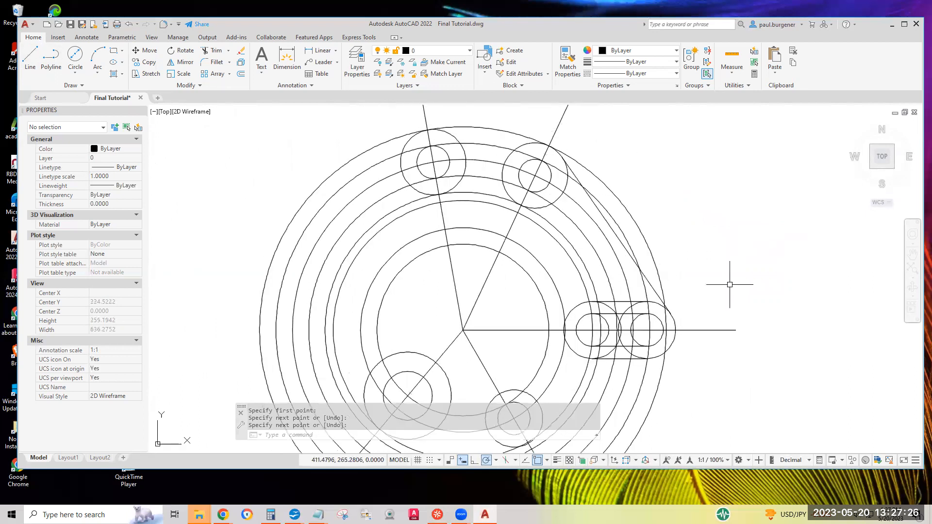
click(573, 175)
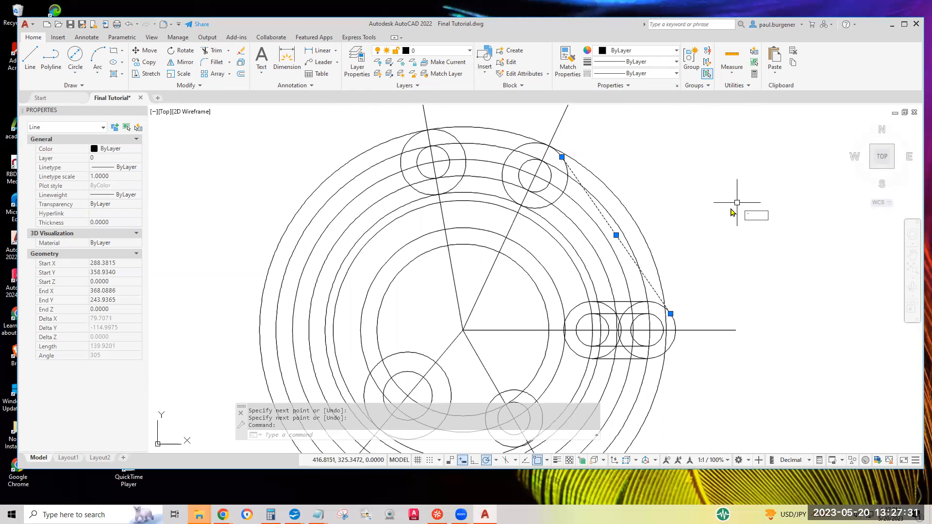
key(Escape)
key(Escape)
mouse_move(728, 208)
middle_down()
mouse_move(697, 198)
mouse_move(662, 129)
middle_up()
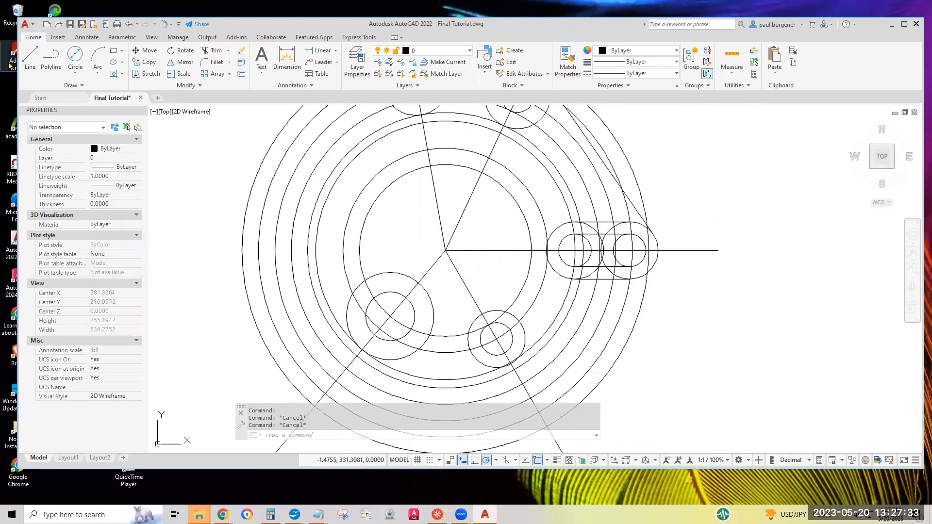
- Draw a line tangent to the underside of the horizontal slot's outermost circle and the smaller lower hole's outer circle
click(30, 55)
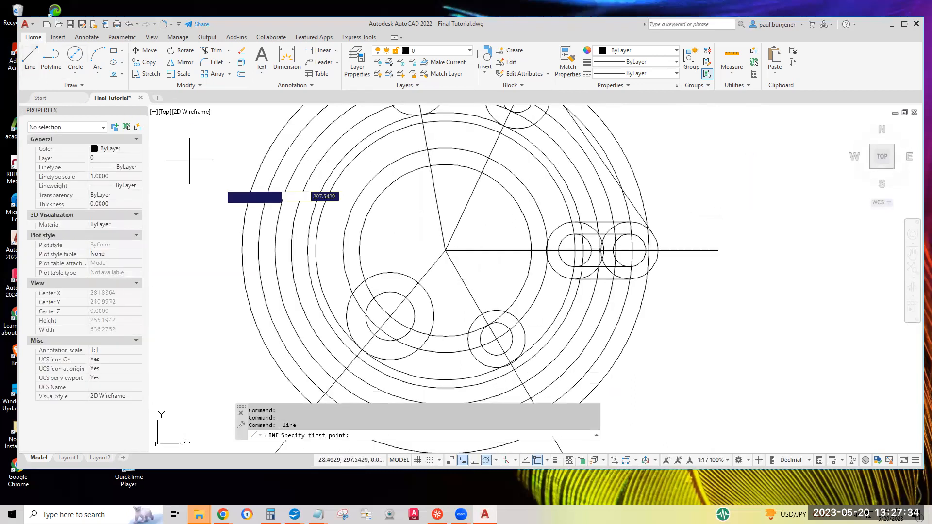
click(653, 270)
scroll(513, 374, up, 5)
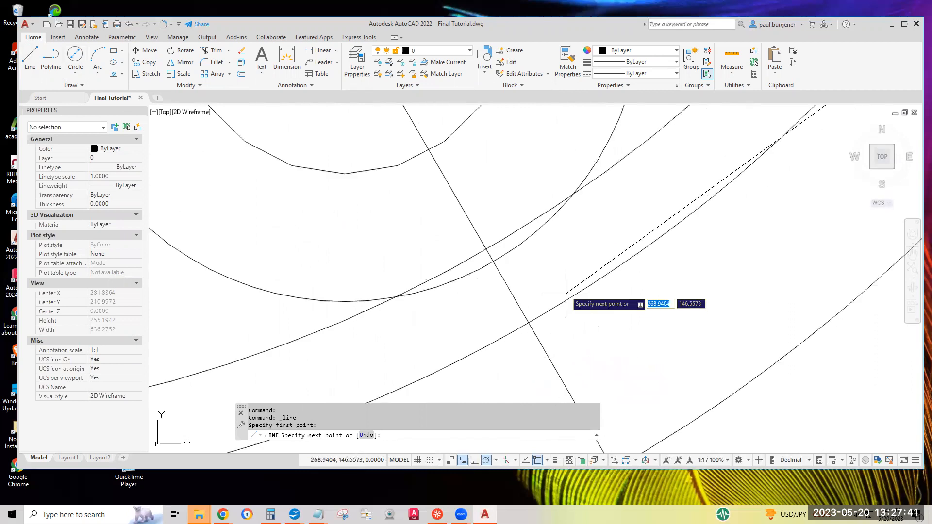
click(527, 244)
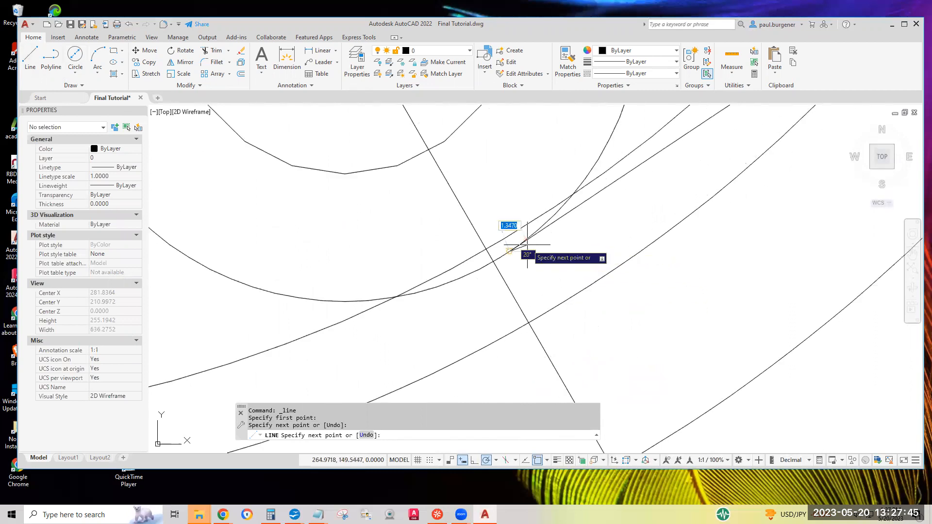
key(Return)
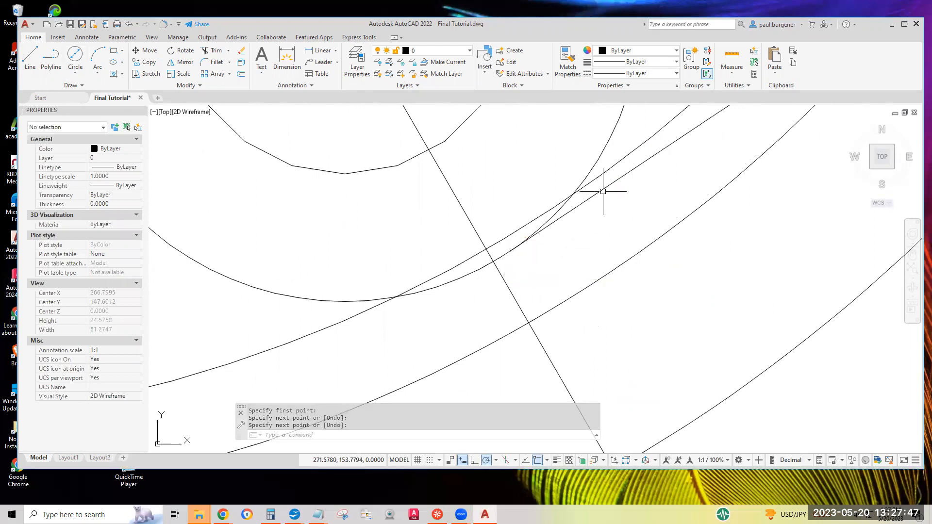
- Examine the lower tangent line where it meets the smaller lower hole's outer circle and the slot's outermost circle
click(604, 193)
scroll(631, 226, down, 3)
mouse_move(661, 235)
middle_down()
mouse_move(498, 365)
mouse_move(500, 374)
middle_up()
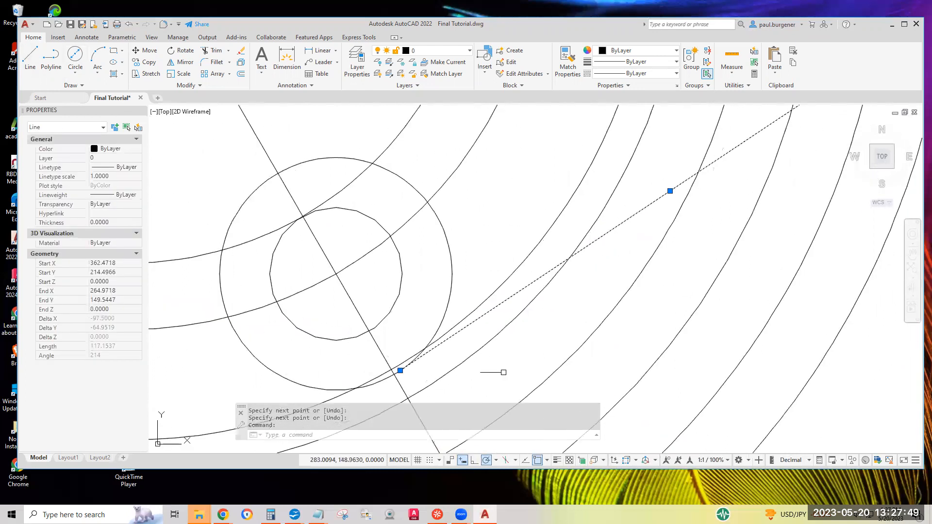
scroll(670, 301, down, 4)
scroll(784, 194, up, 2)
scroll(784, 194, up, 4)
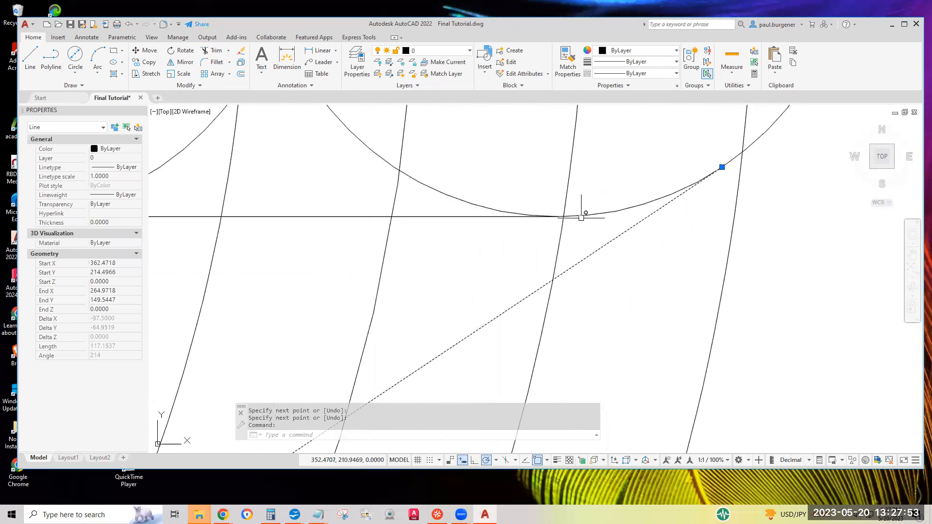
scroll(682, 205, down, 4)
scroll(726, 290, down, 4)
scroll(726, 255, down, 4)
- Examine the reference drawing for the radius of the arc joining the two lower holes' outer circles
middle_drag(812, 191, 445, 314)
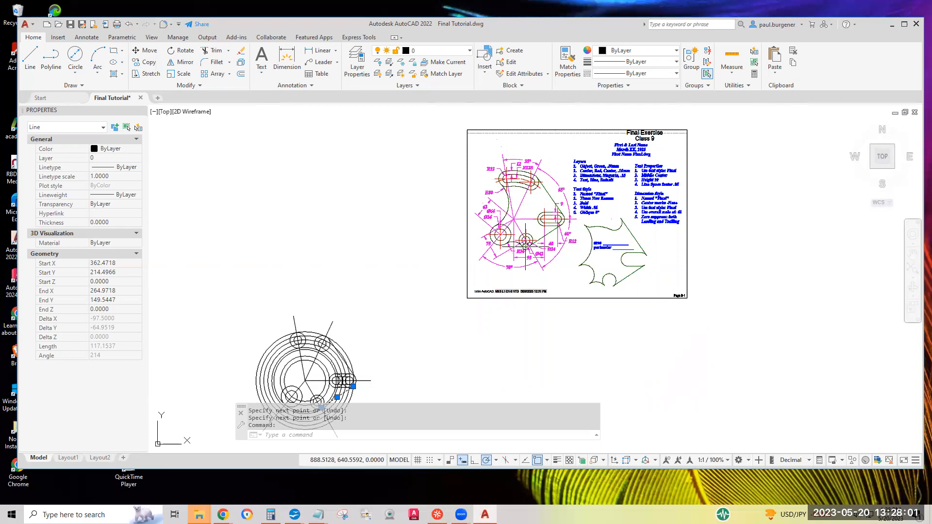
scroll(512, 238, up, 2)
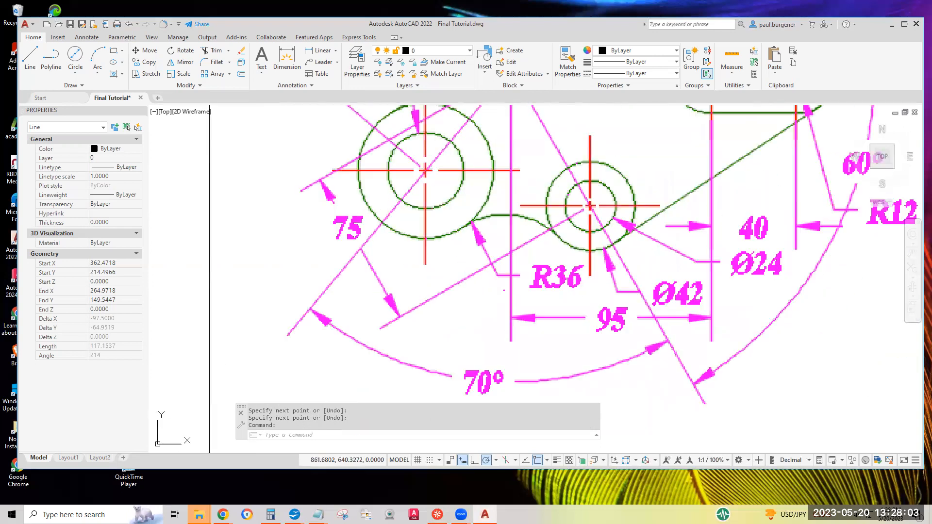
scroll(504, 291, down, 5)
scroll(531, 173, up, 2)
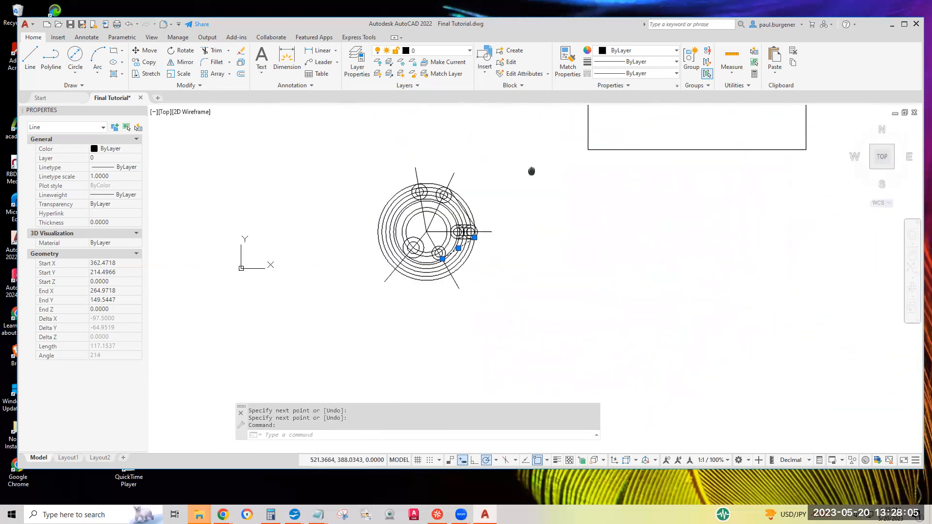
scroll(472, 238, up, 4)
key(Escape)
key(Escape)
key(Escape)
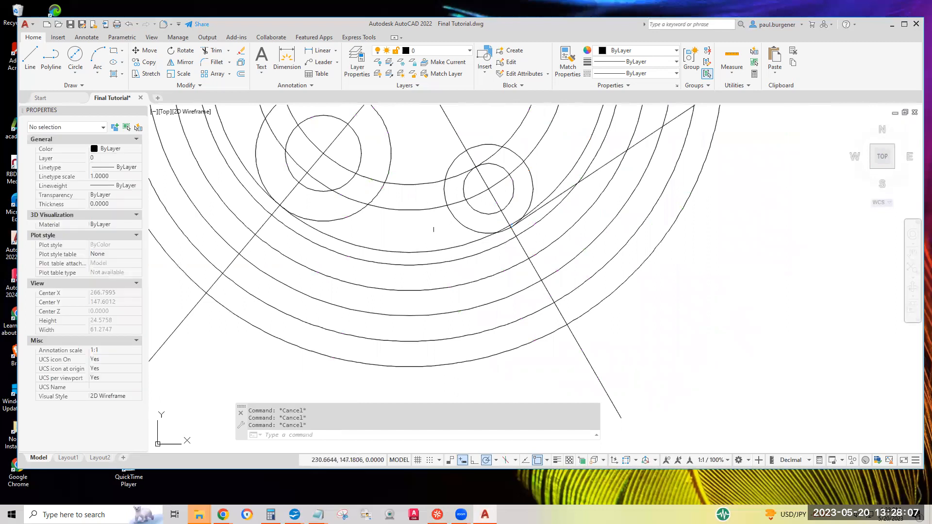
- Fillet the outer circles of the two lower holes with a radius of 36 and check the arc's radius
click(214, 62)
click(426, 435)
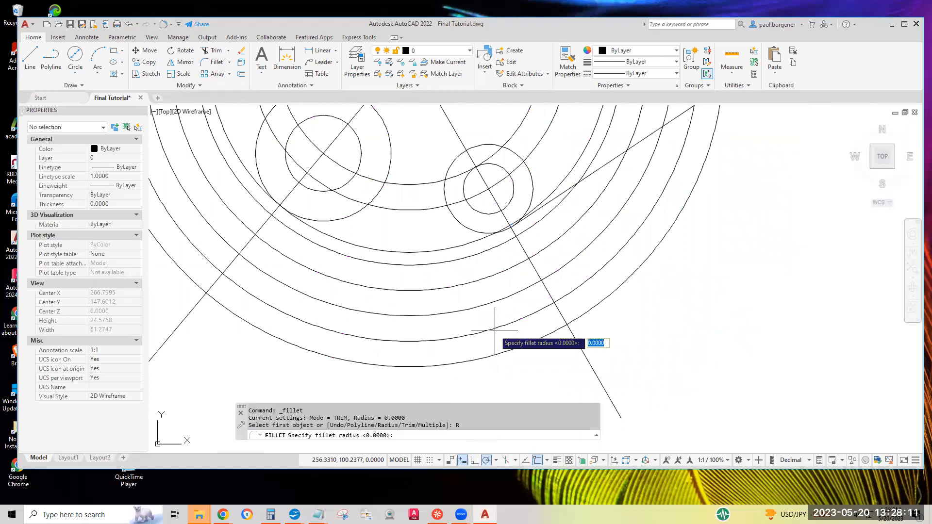
text(36)
key(Return)
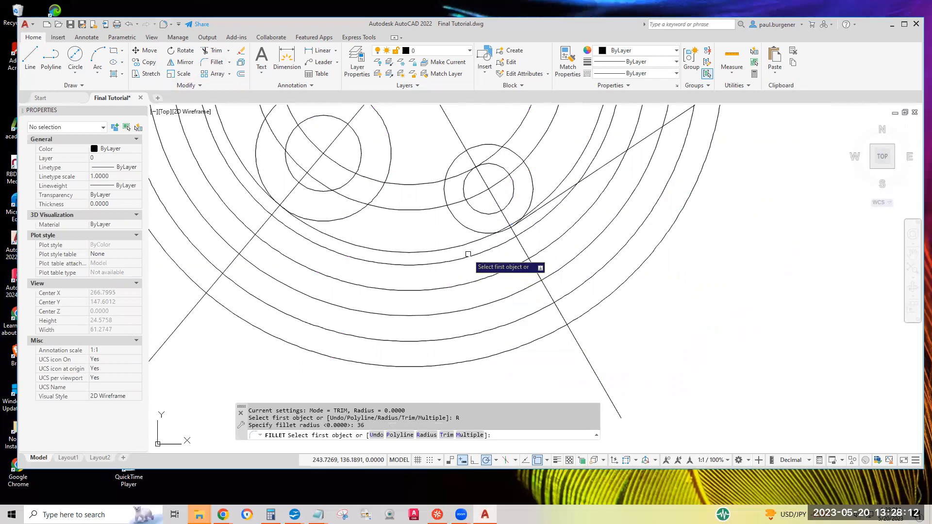
click(464, 227)
click(346, 218)
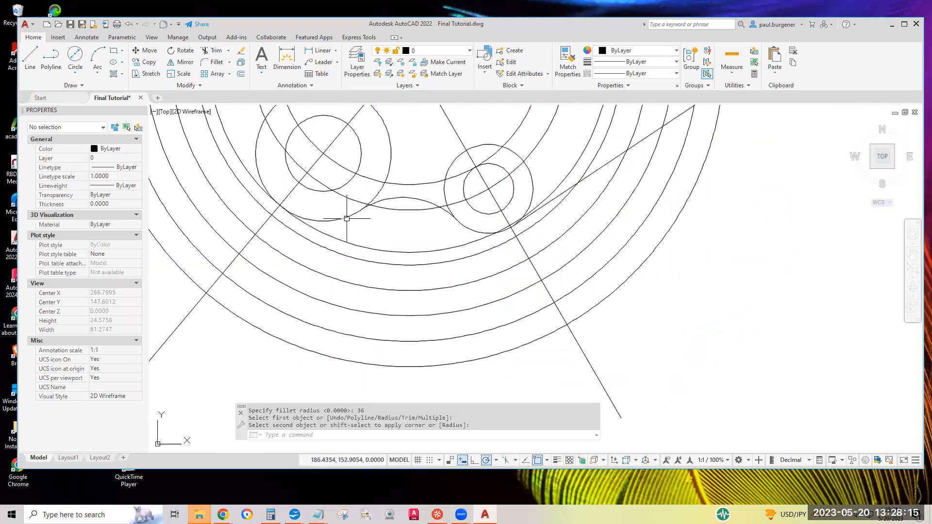
click(411, 199)
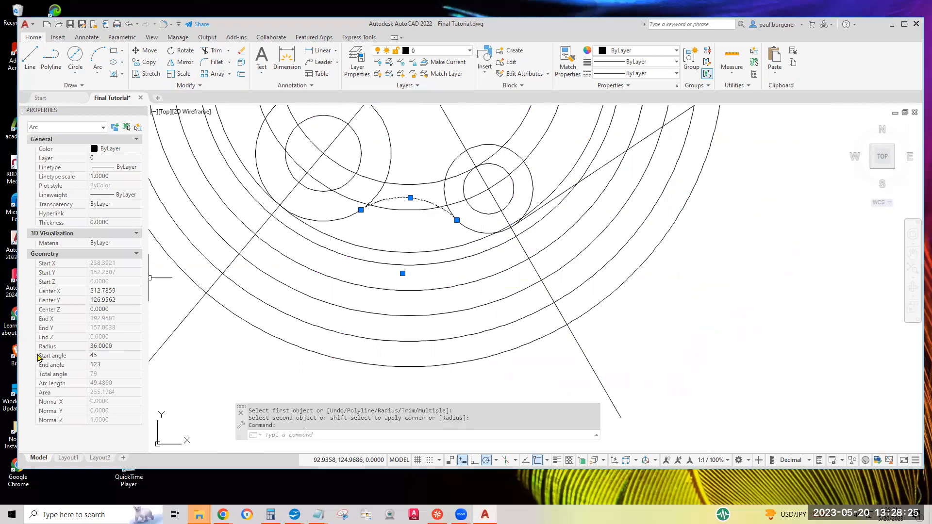
key(Escape)
key(Escape)
- Examine the reference drawing for the radius of the arc joining the curved slot to the larger lower hole's outer circle
middle_drag(412, 278, 472, 370)
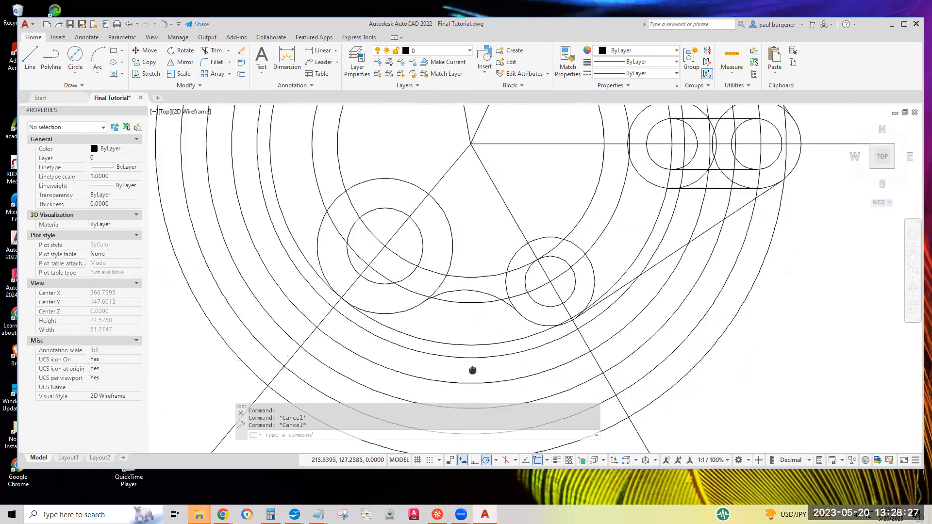
middle_drag(418, 204, 475, 312)
scroll(475, 312, down, 2)
middle_drag(479, 209, 501, 303)
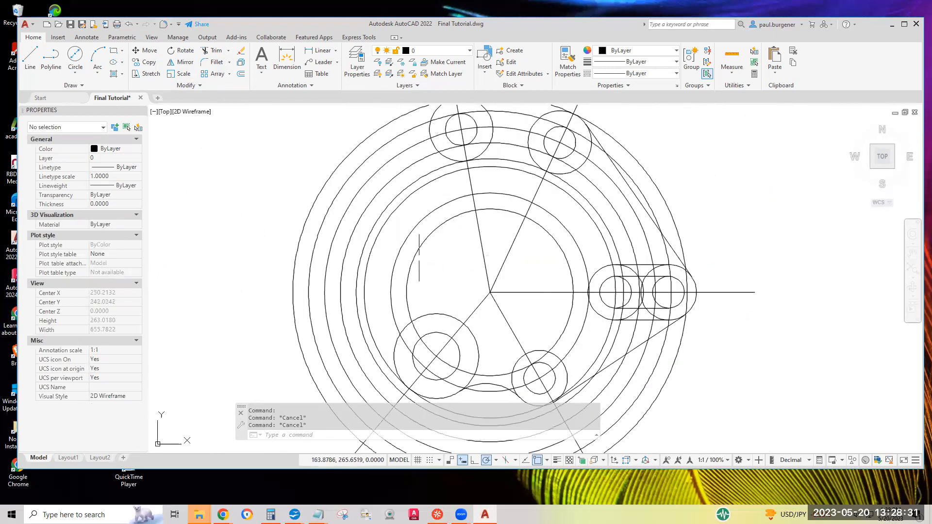
scroll(588, 240, down, 5)
mouse_move(720, 187)
middle_down()
mouse_move(470, 335)
mouse_move(193, 452)
middle_up()
scroll(349, 257, up, 3)
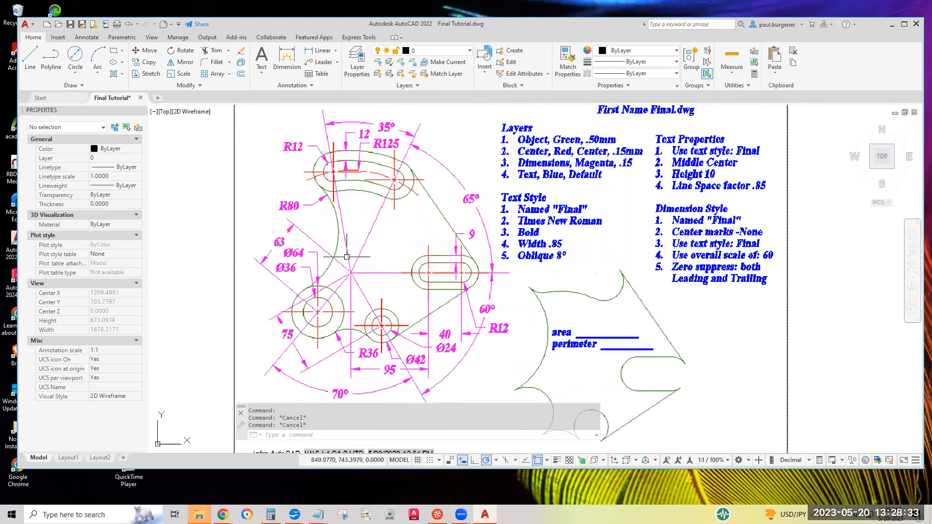
scroll(347, 256, up, 4)
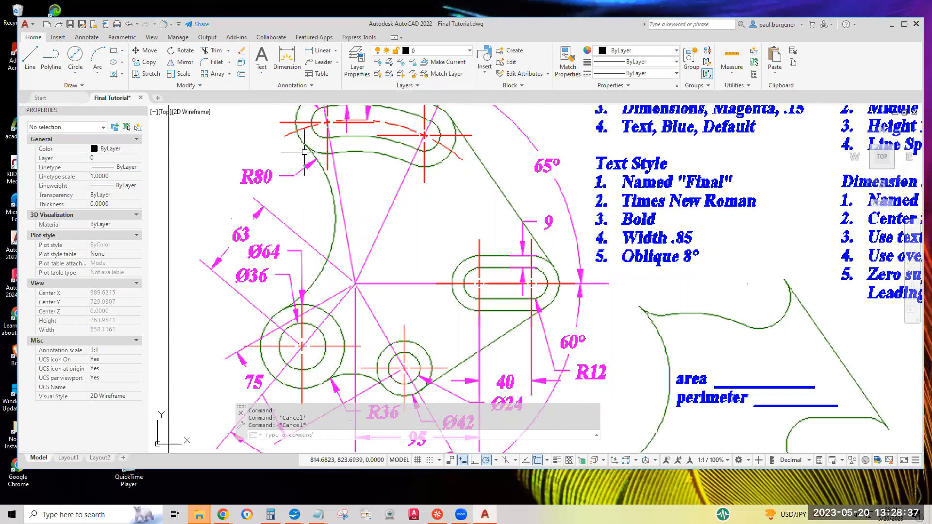
scroll(362, 330, down, 8)
middle_drag(362, 330, 480, 253)
scroll(451, 265, up, 8)
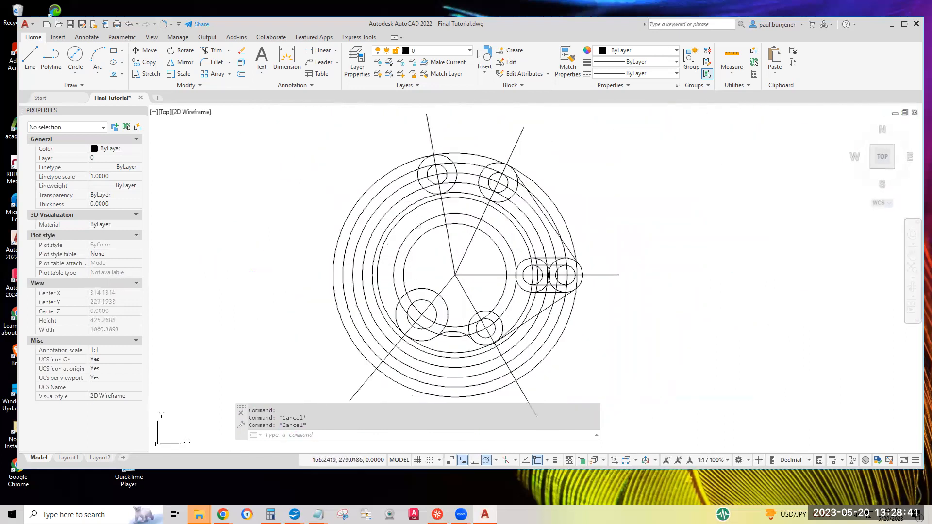
- Fillet the outer circles of the larger lower hole and the curved slot's left end with a radius of 80, and check the arc's radius
click(213, 62)
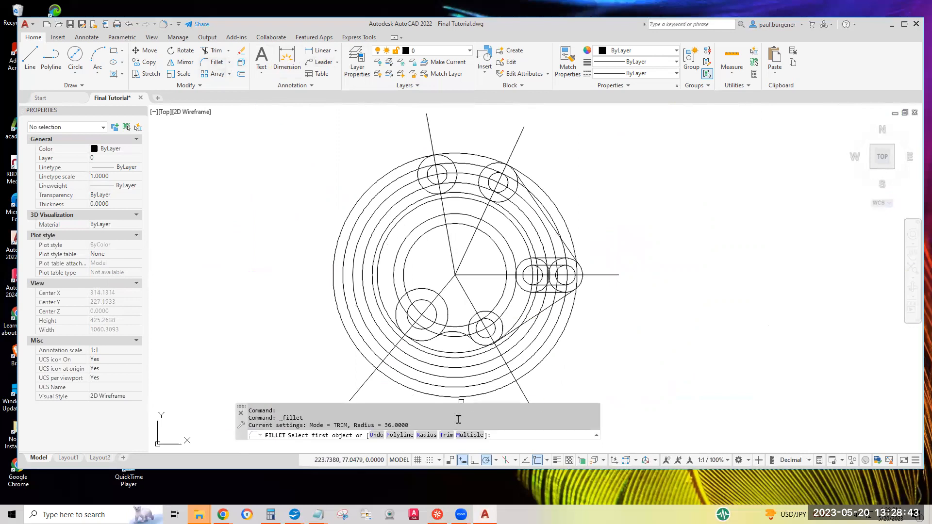
click(426, 434)
scroll(647, 291, down, 5)
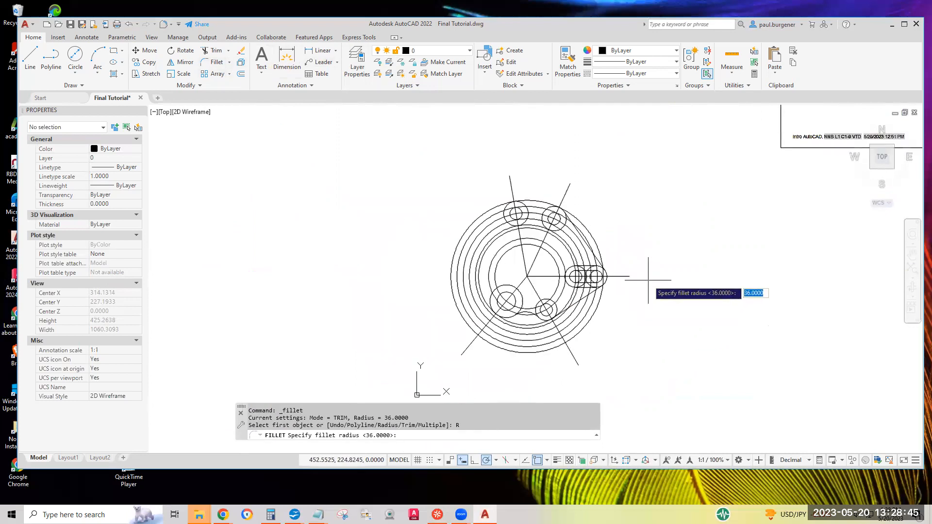
middle_drag(707, 229, 564, 303)
scroll(602, 248, up, 4)
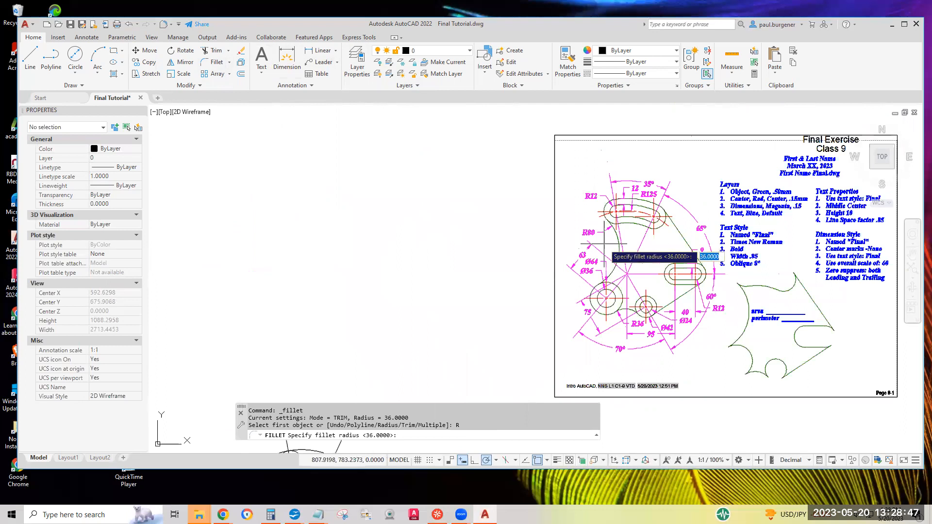
scroll(595, 235, down, 2)
scroll(560, 287, down, 6)
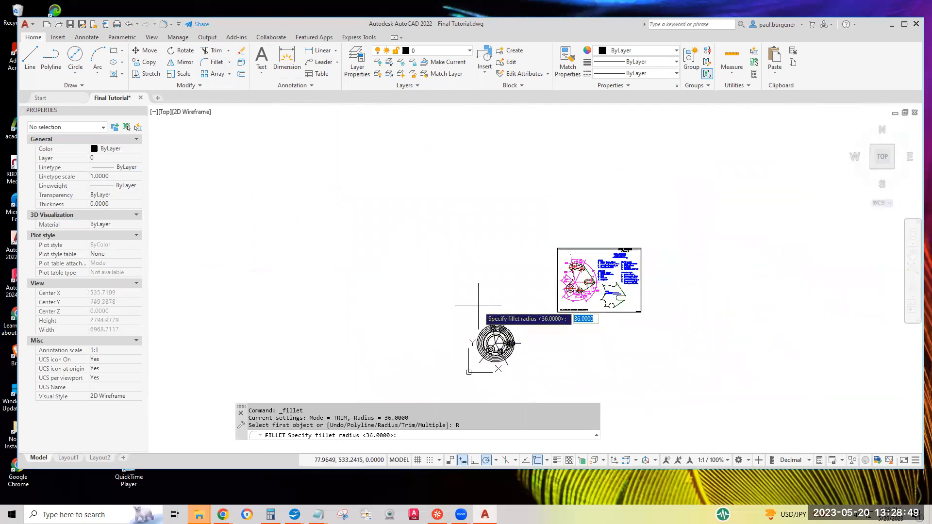
text(80)
key(Return)
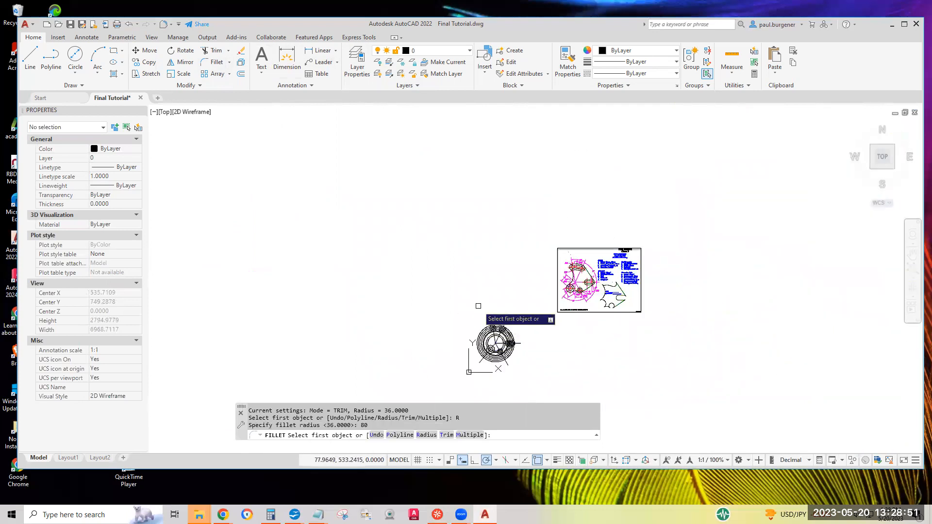
scroll(486, 340, up, 8)
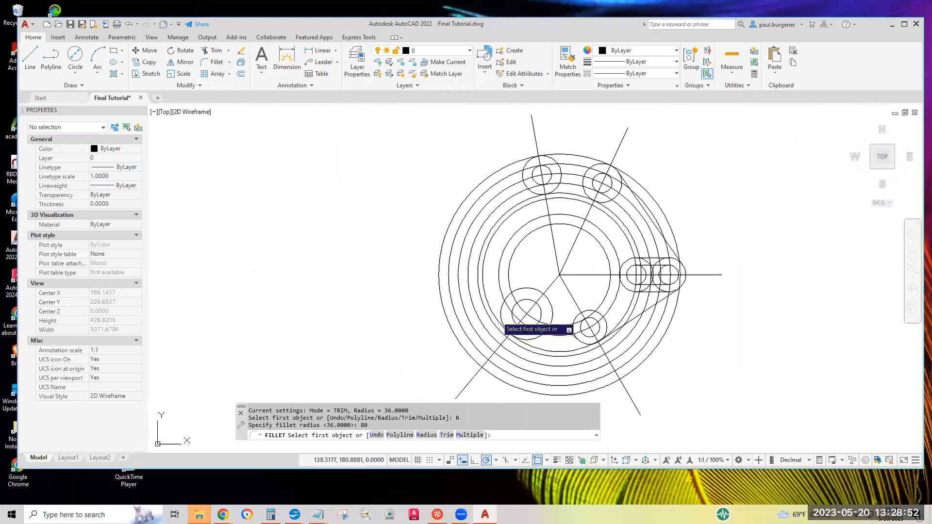
scroll(508, 294, up, 8)
click(508, 294)
scroll(509, 294, down, 5)
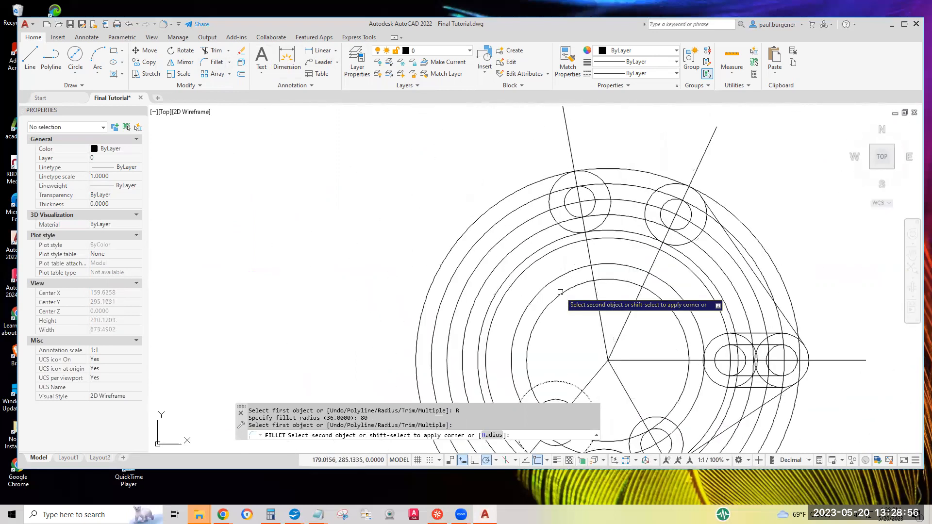
click(554, 221)
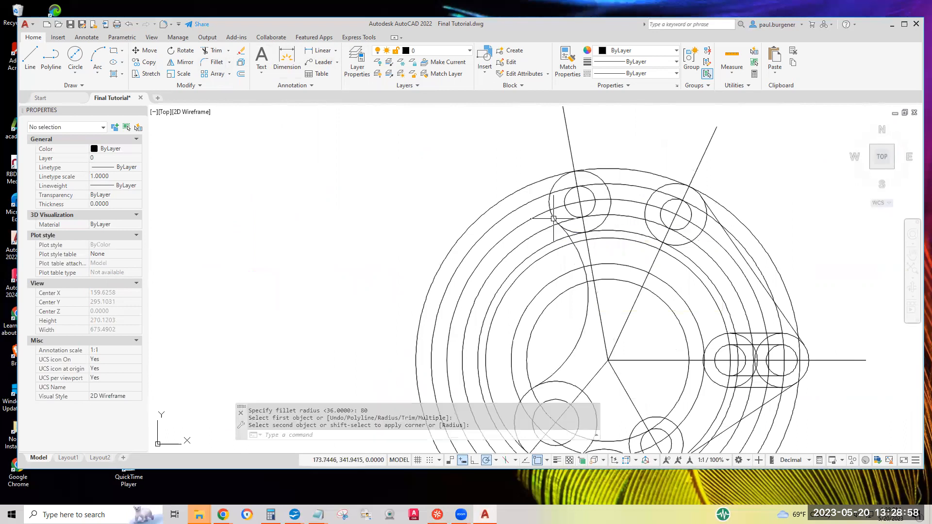
key(Escape)
key(Escape)
key(Escape)
click(580, 336)
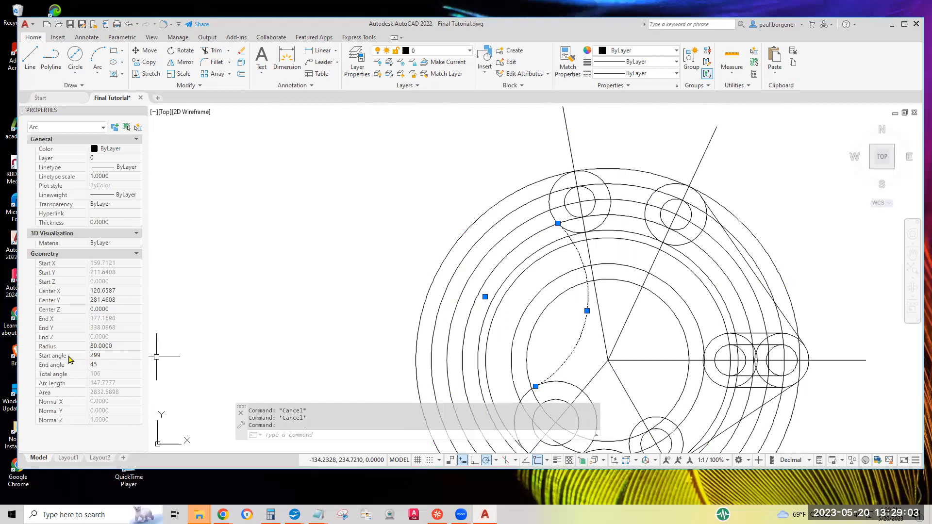
key(Escape)
- Erase the three innermost construction circles centered on the part's main center point
mouse_move(520, 364)
middle_down()
mouse_move(501, 329)
mouse_move(359, 309)
middle_up()
scroll(508, 306, down, 2)
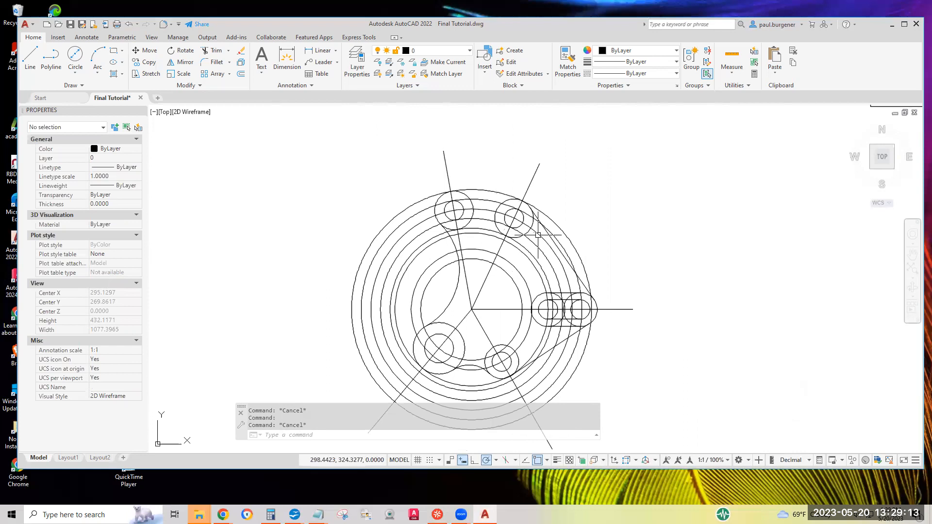
click(509, 218)
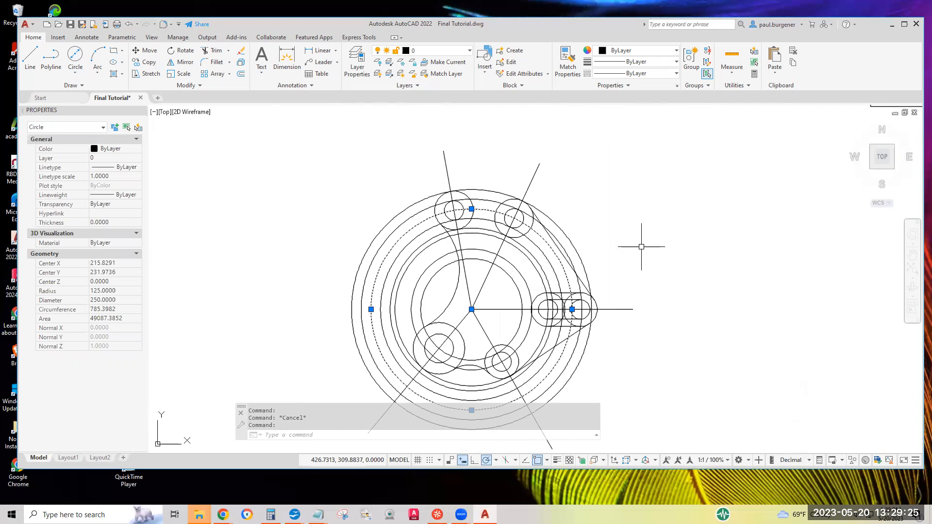
key(Escape)
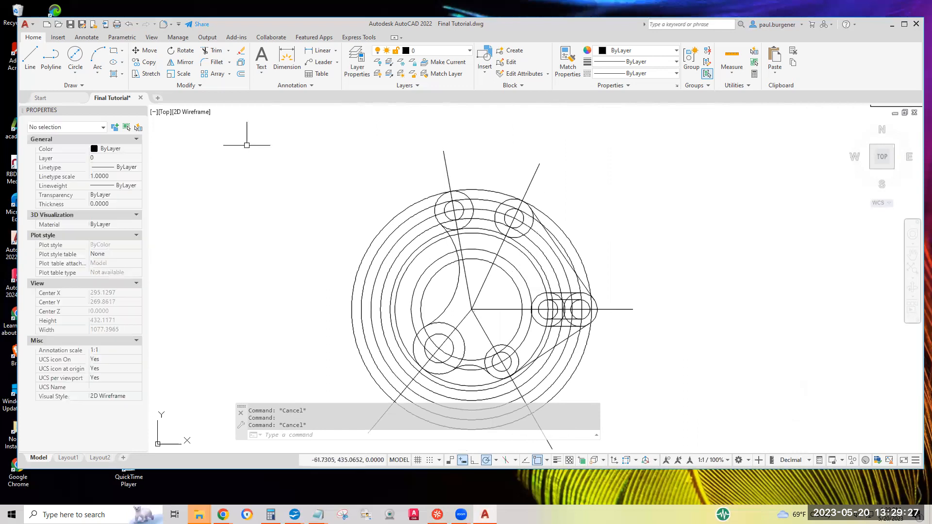
click(241, 51)
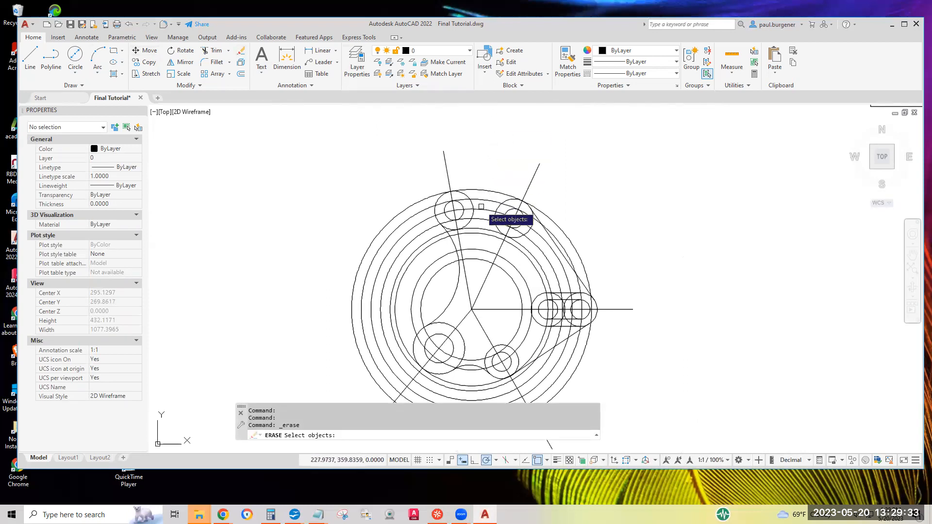
click(478, 261)
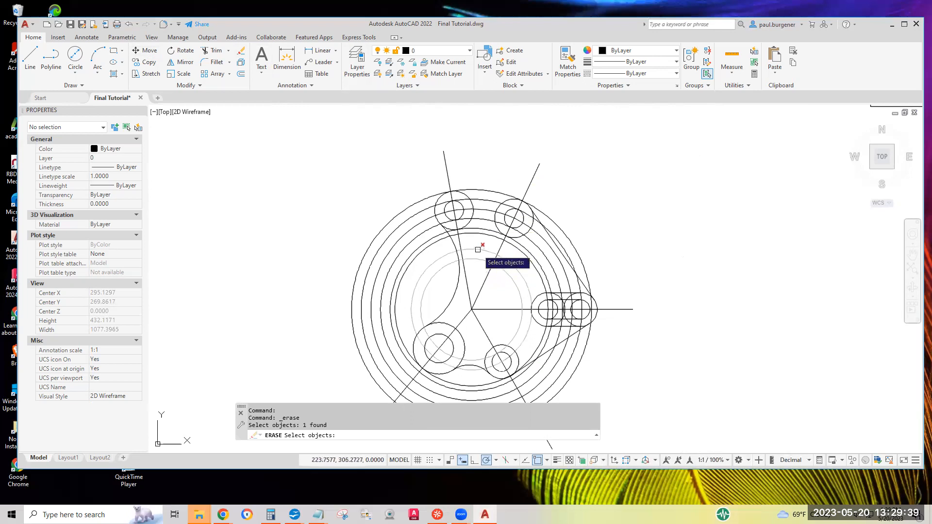
click(478, 250)
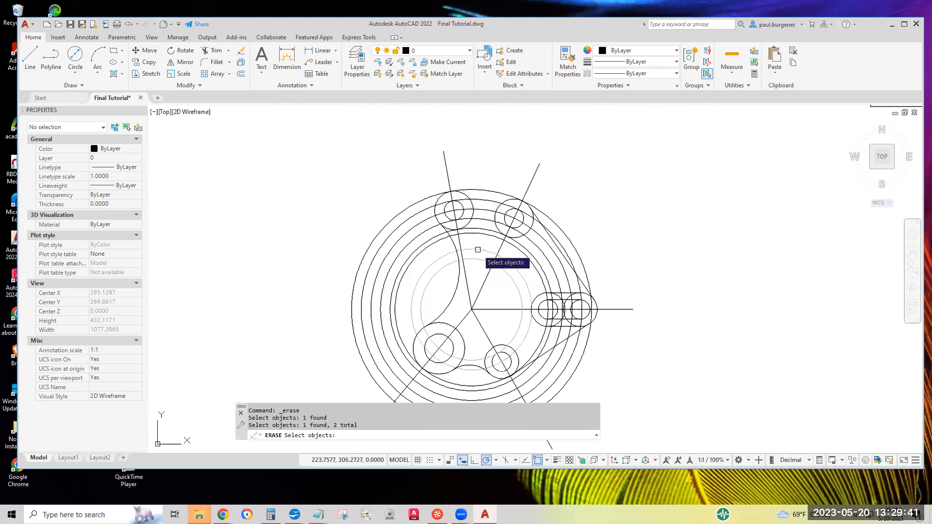
click(537, 274)
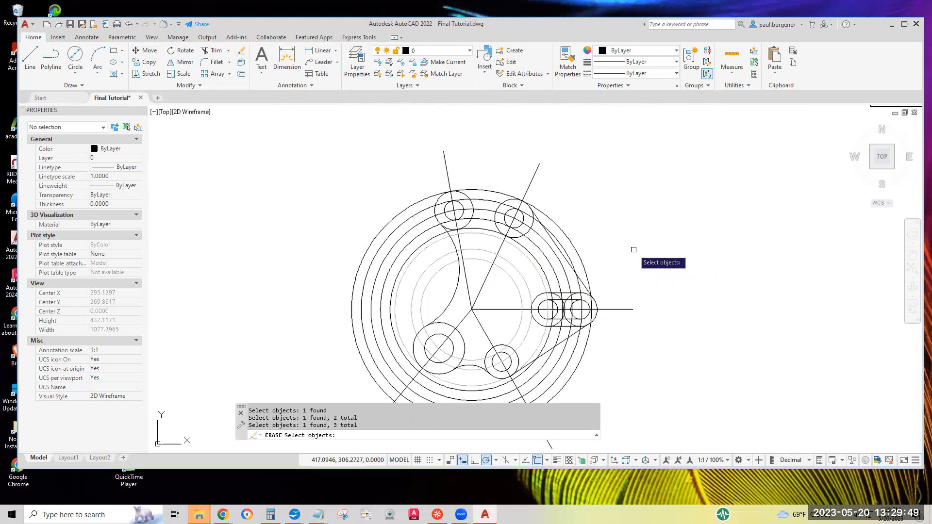
key(Return)
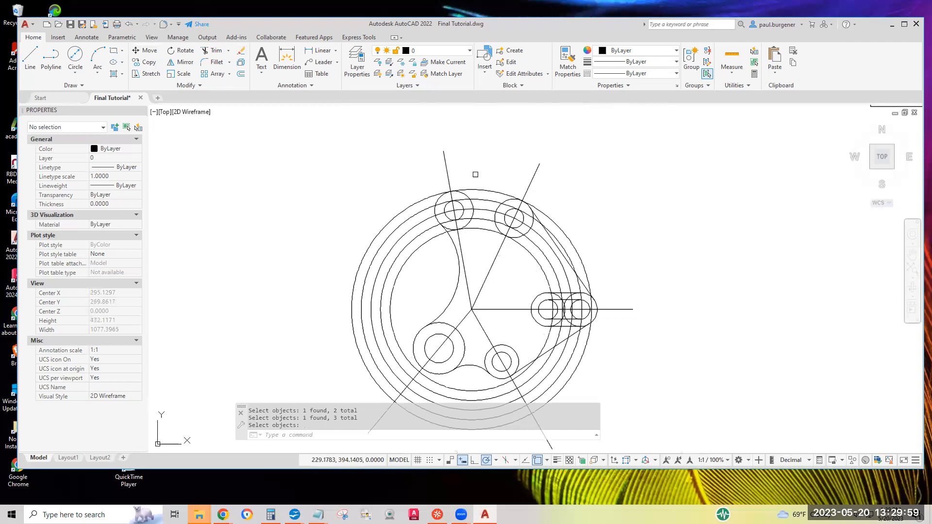
- Erase the large construction circle passing through the centers of the curved slot's two end holes
click(241, 51)
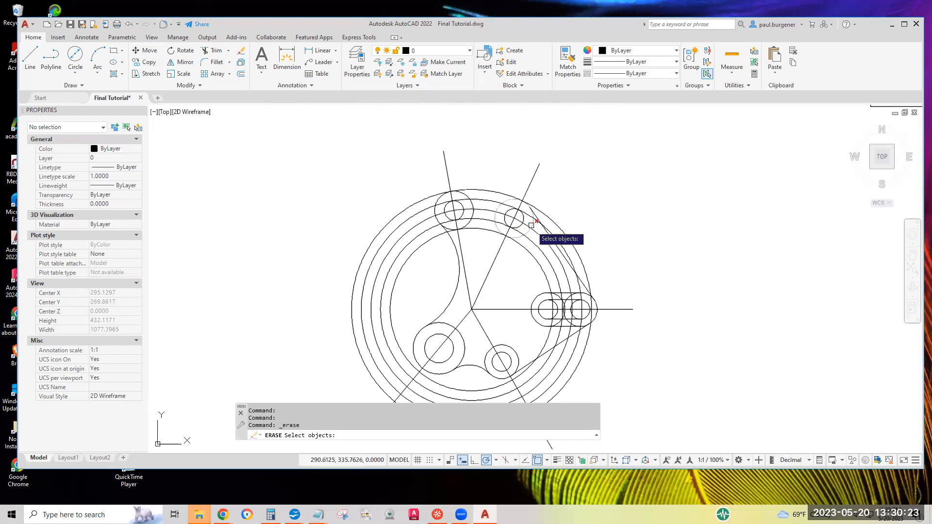
click(488, 211)
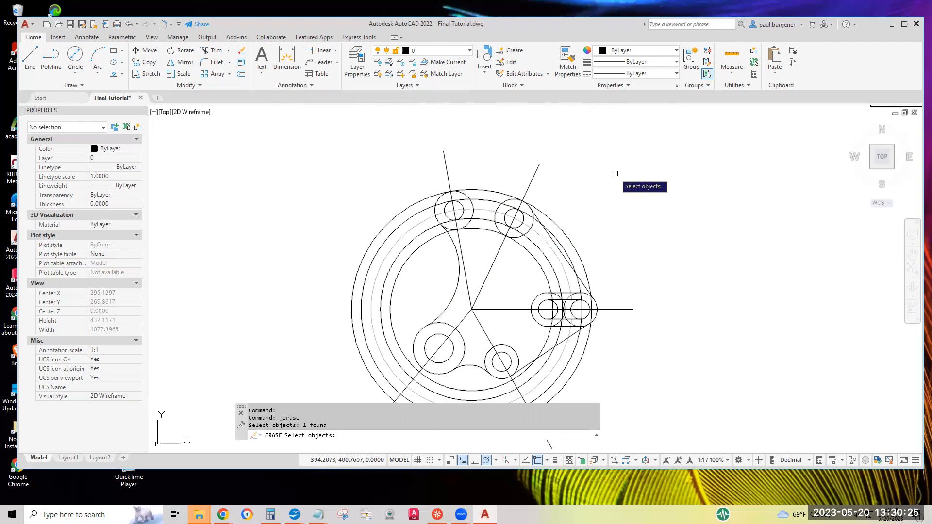
key(Return)
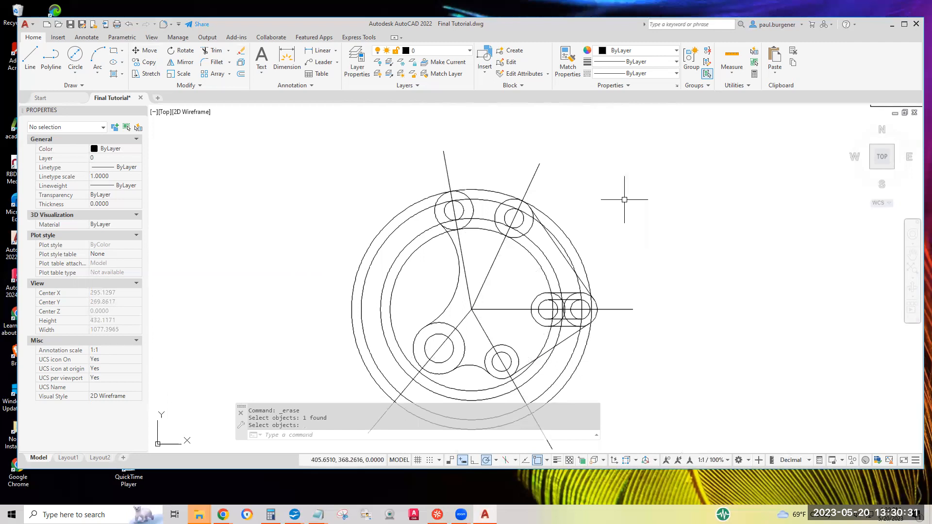
- Trim the four remaining large circles between the curved slot's left end and the lower-left construction line
mouse_move(624, 200)
middle_down()
mouse_move(597, 156)
mouse_move(574, 155)
middle_up()
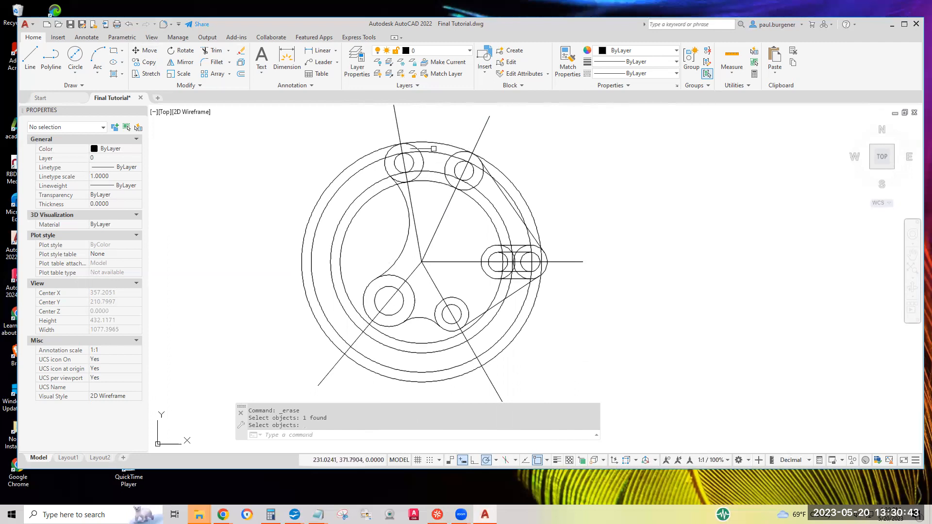
click(218, 52)
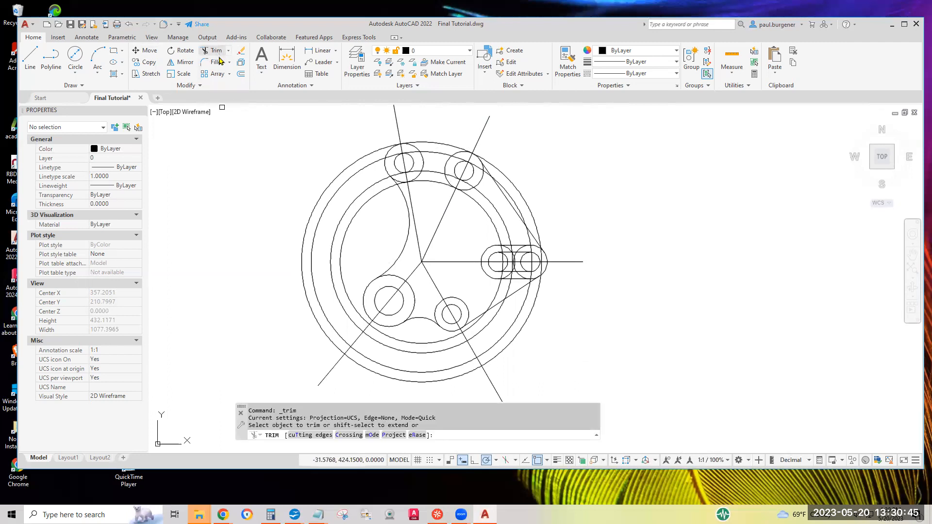
click(354, 221)
click(351, 180)
click(348, 163)
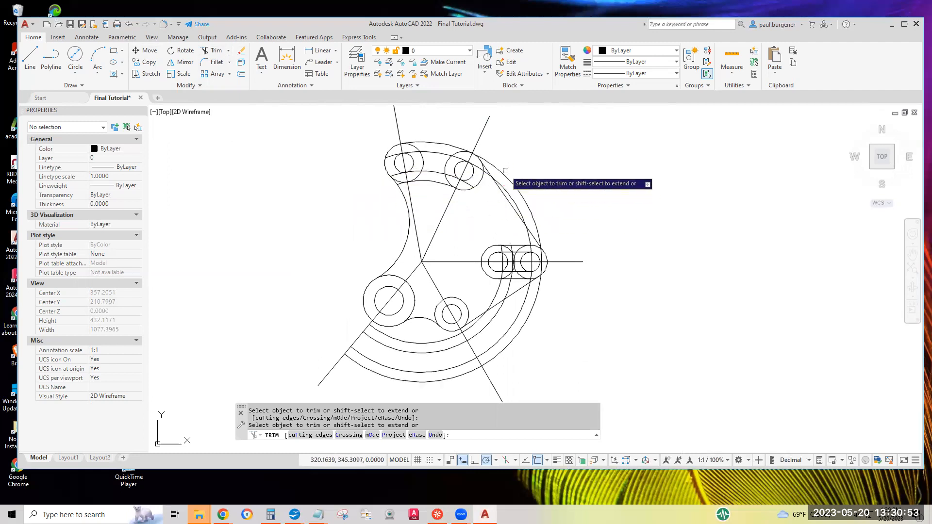
- Trim away the upper tangent line and the large arcs between the curved slot and the horizontal slot
scroll(506, 171, up, 4)
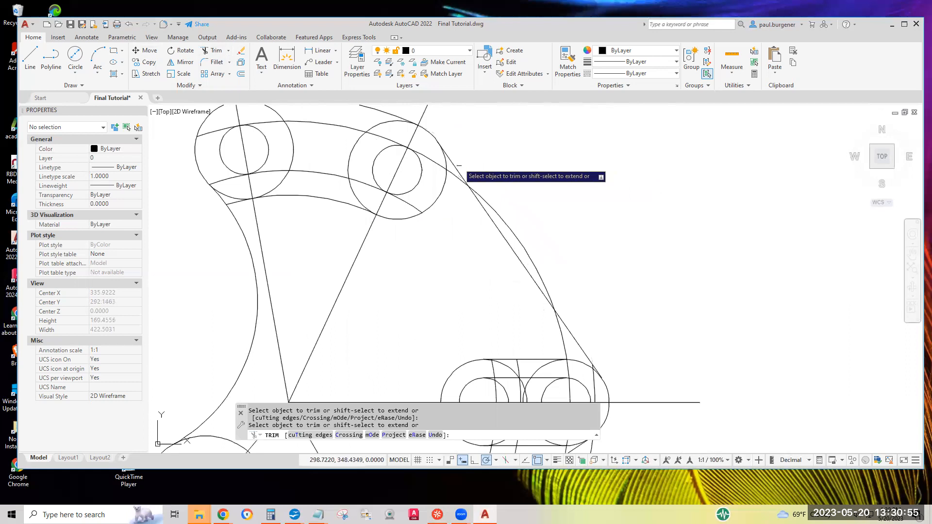
click(481, 202)
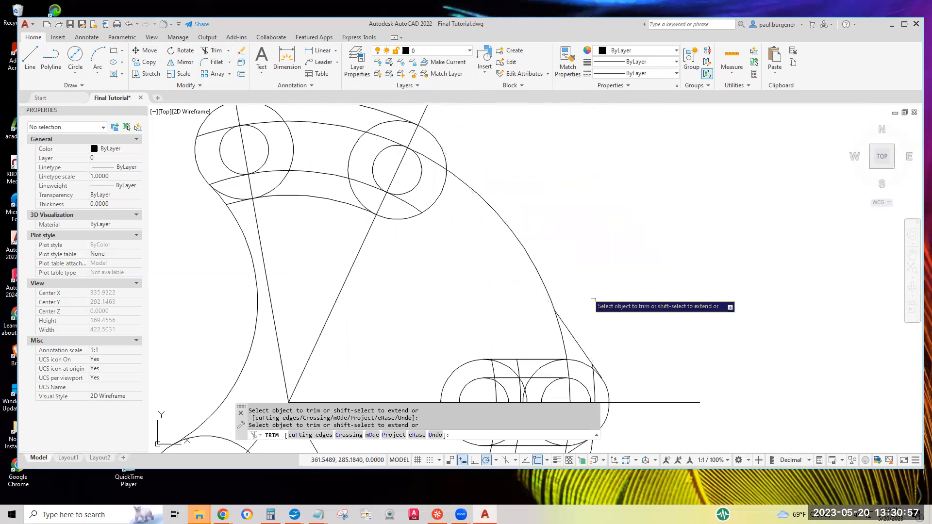
middle_drag(607, 348, 624, 268)
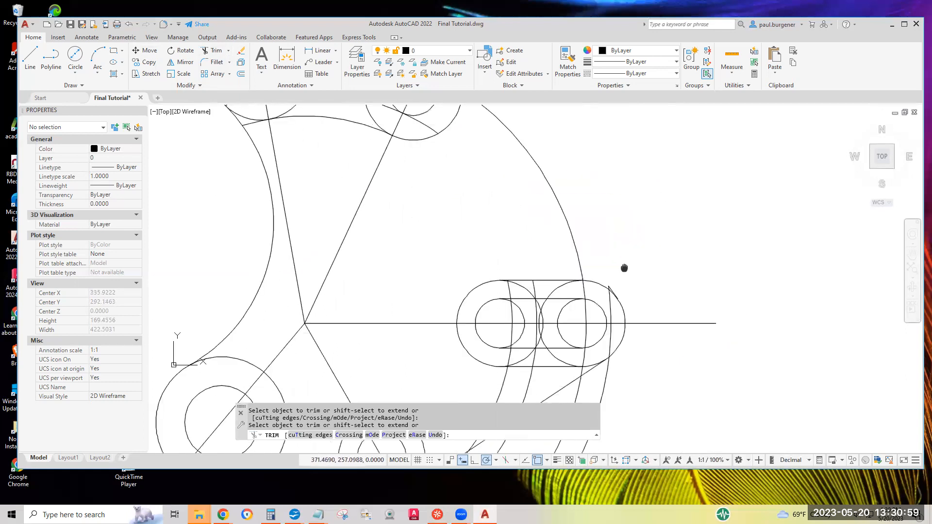
scroll(616, 216, up, 8)
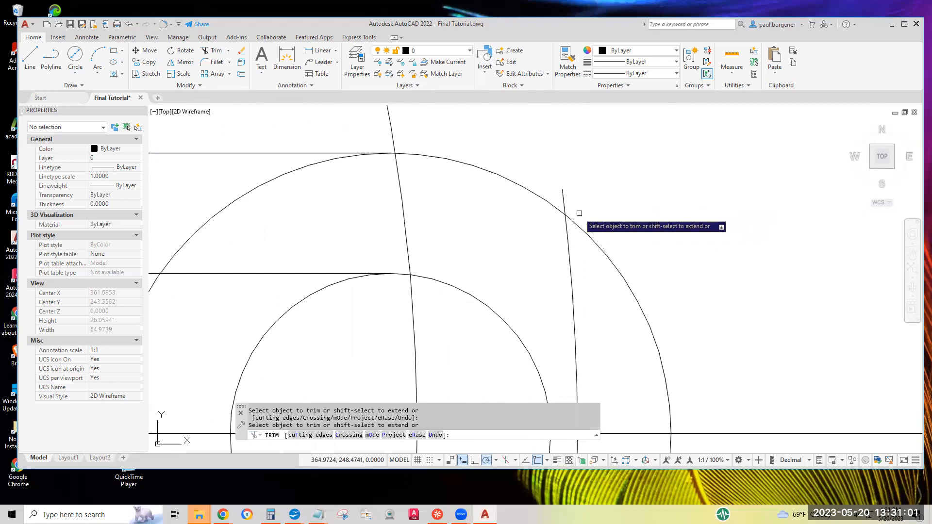
scroll(579, 213, down, 10)
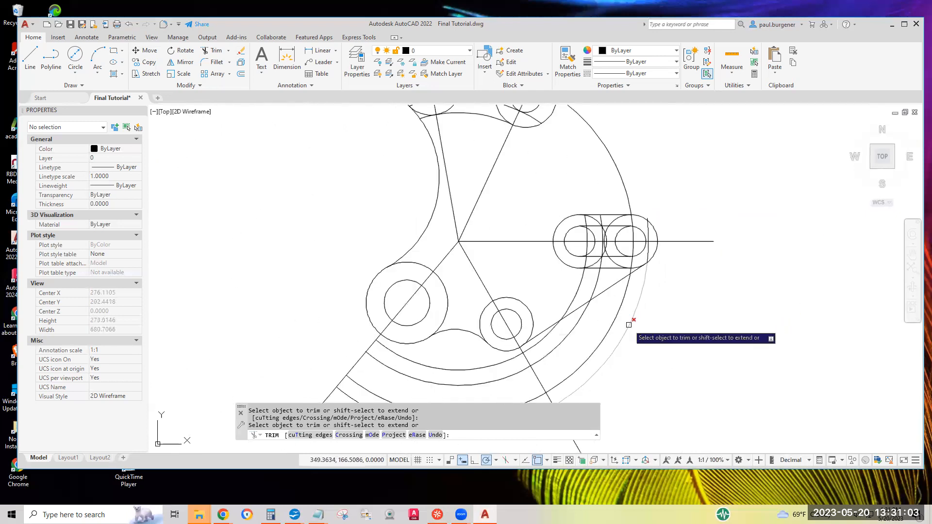
scroll(628, 323, down, 2)
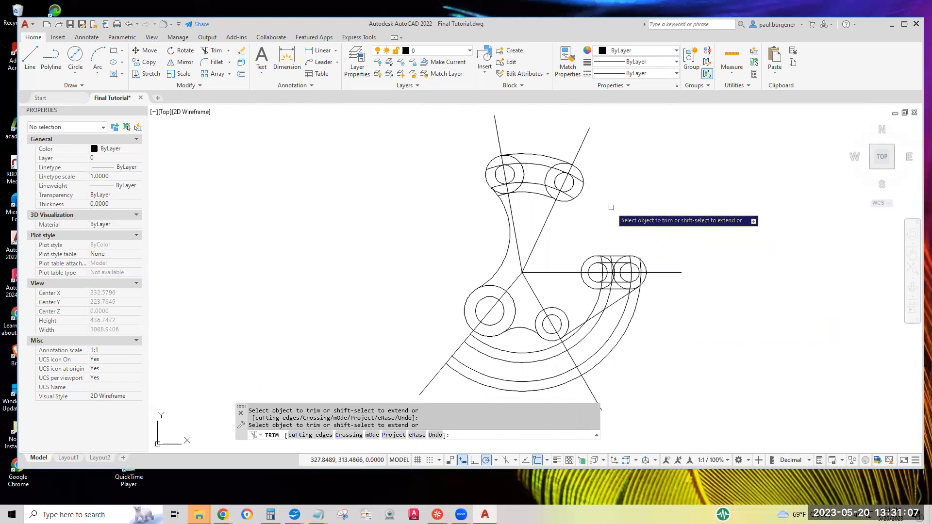
- Trim the leftover arc ends that extend past the tangent points inside the curved slot's end circles
scroll(533, 182, up, 4)
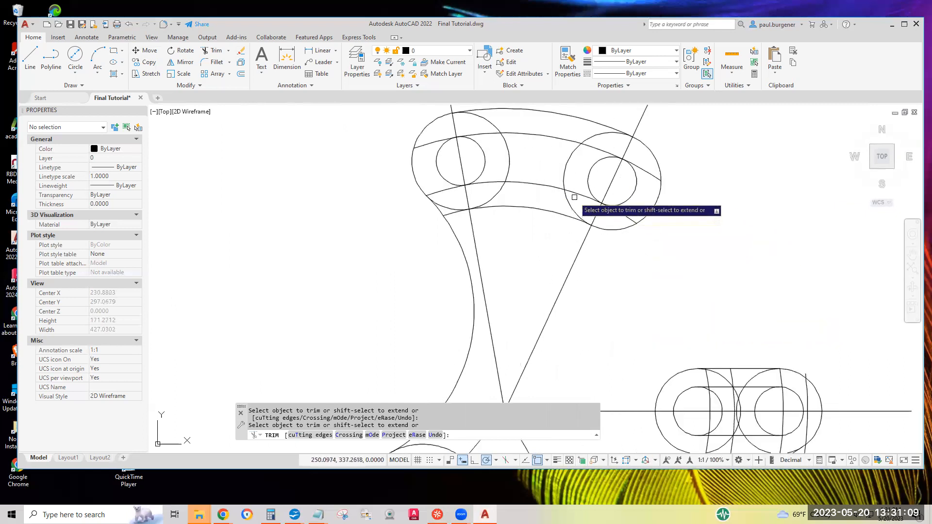
click(625, 216)
click(641, 170)
click(438, 145)
click(440, 192)
click(452, 213)
middle_drag(698, 263, 656, 308)
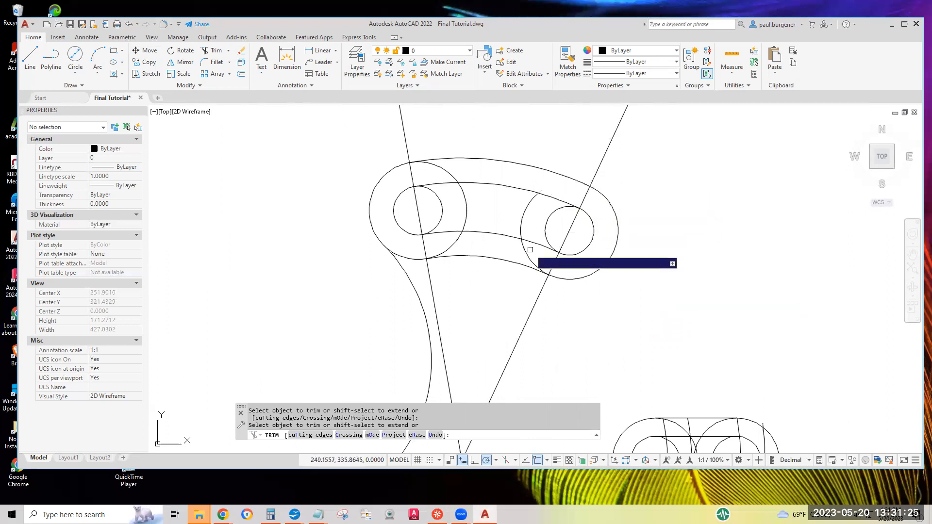
- Trim the inward-facing halves of the curved slot's end circles and holes to leave clean inner and outer slot outlines
click(546, 221)
click(524, 213)
click(467, 209)
click(442, 209)
click(444, 170)
click(453, 243)
scroll(577, 289, down, 4)
middle_drag(580, 303, 583, 230)
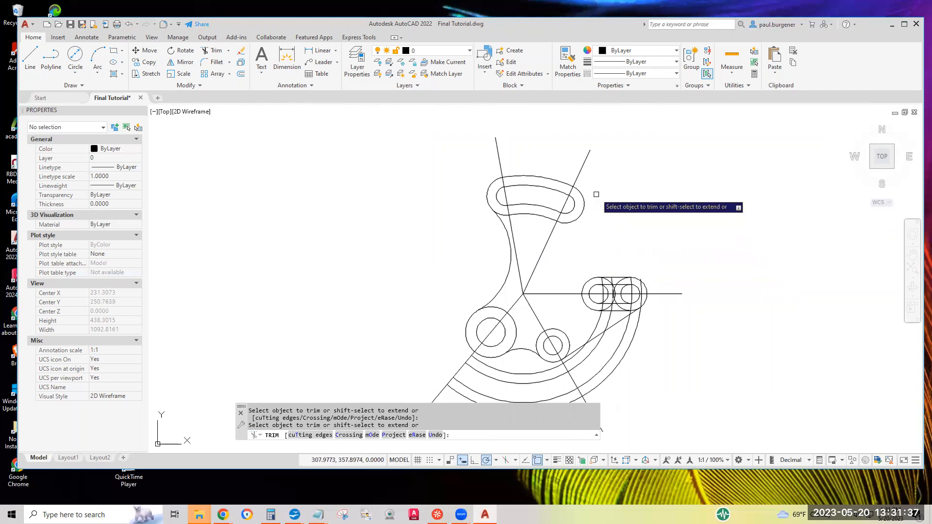
key(Escape)
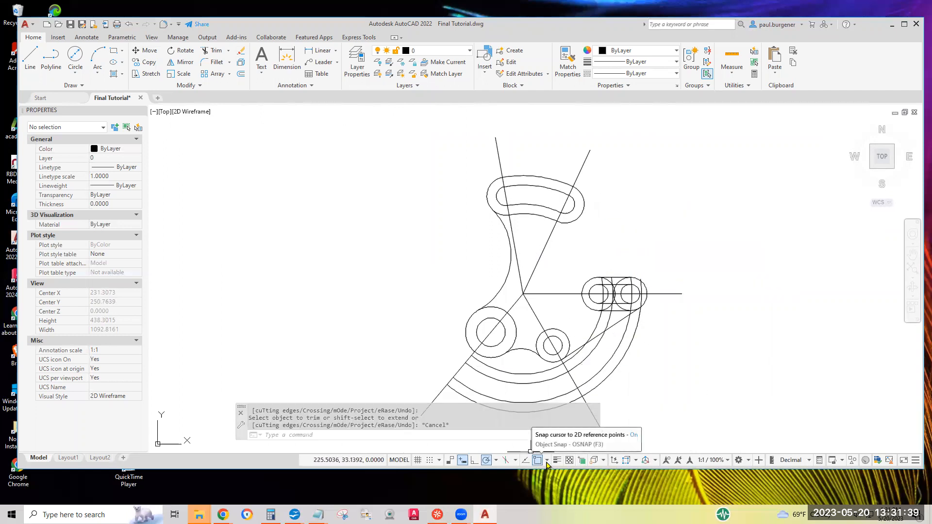
- Draw a line tangent to the curved slot's outer right end and the horizontal slot's outer right end, using the Tangent object snap
right_click(537, 461)
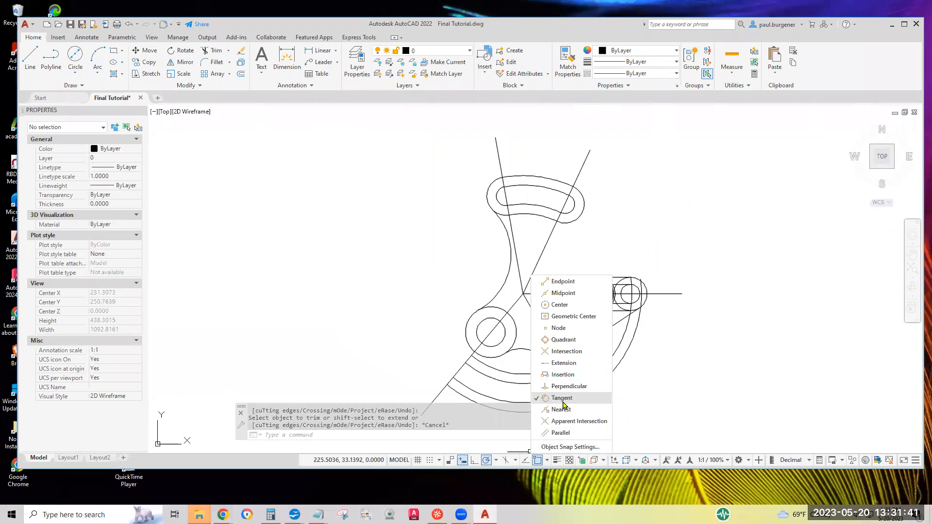
click(30, 58)
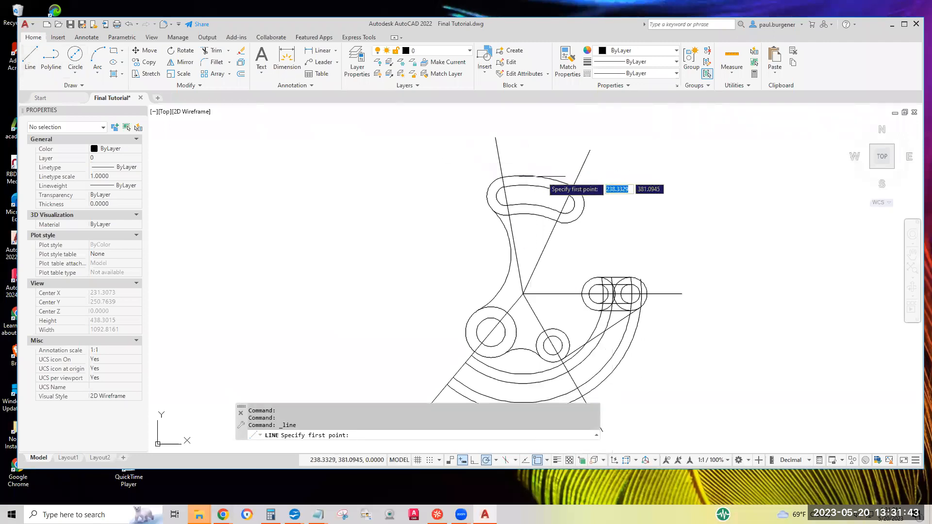
click(639, 281)
scroll(640, 281, up, 6)
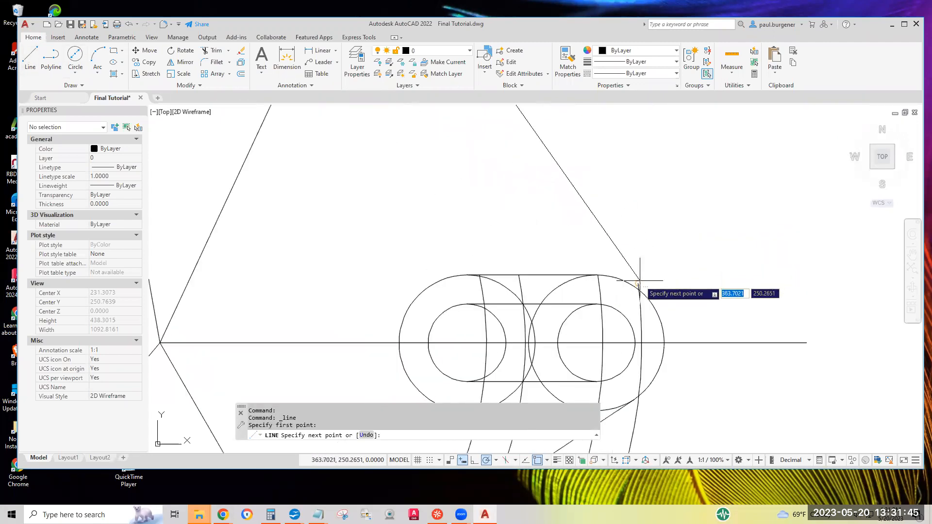
scroll(640, 280, up, 2)
click(660, 318)
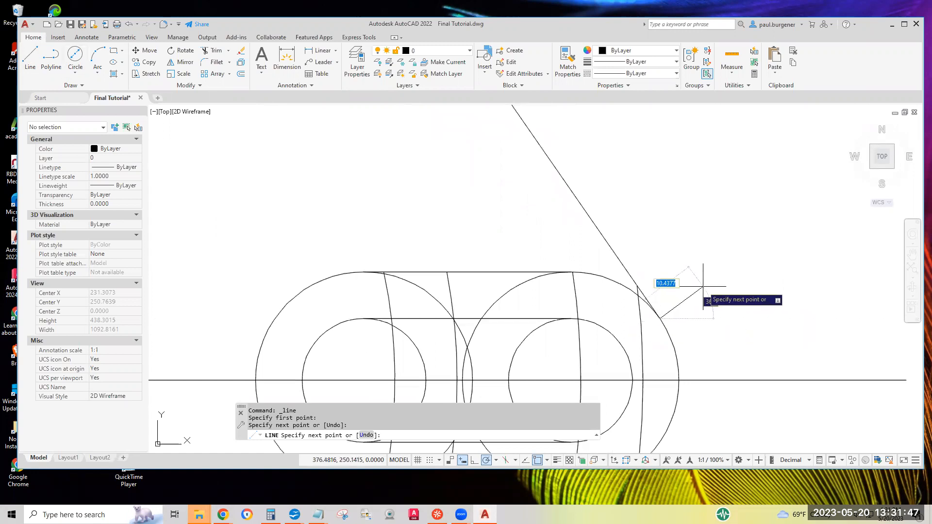
key(Return)
scroll(703, 287, down, 10)
scroll(707, 267, up, 2)
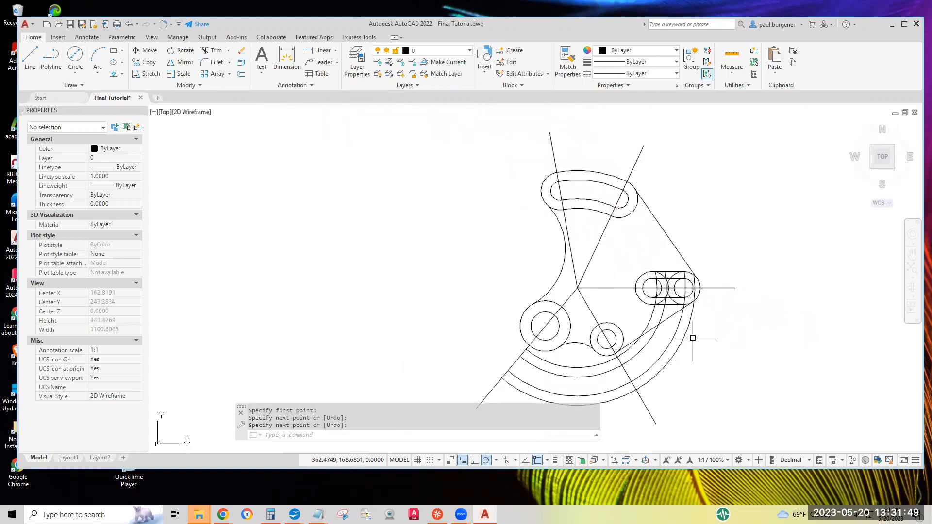
- Erase the four large concentric construction arcs running from the lower-left construction line up to the horizontal slot
scroll(692, 335, up, 4)
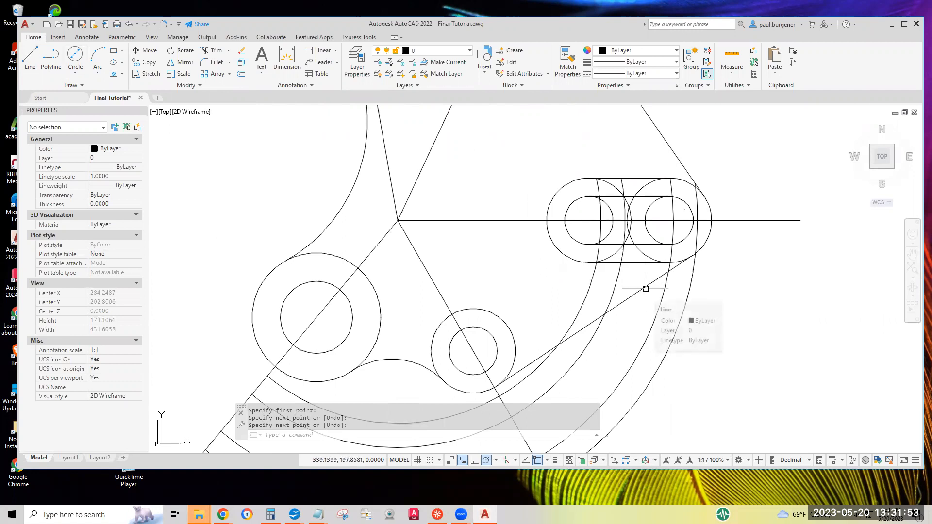
middle_drag(640, 312, 631, 233)
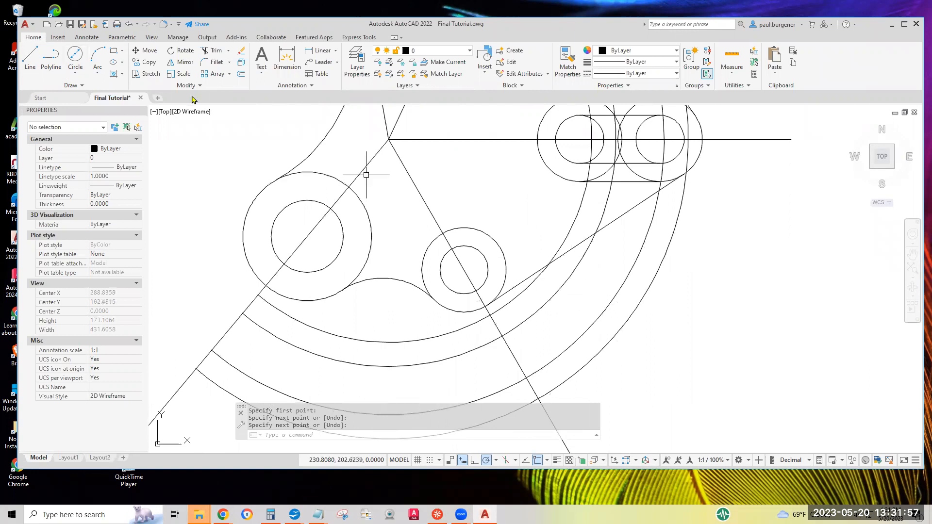
click(242, 54)
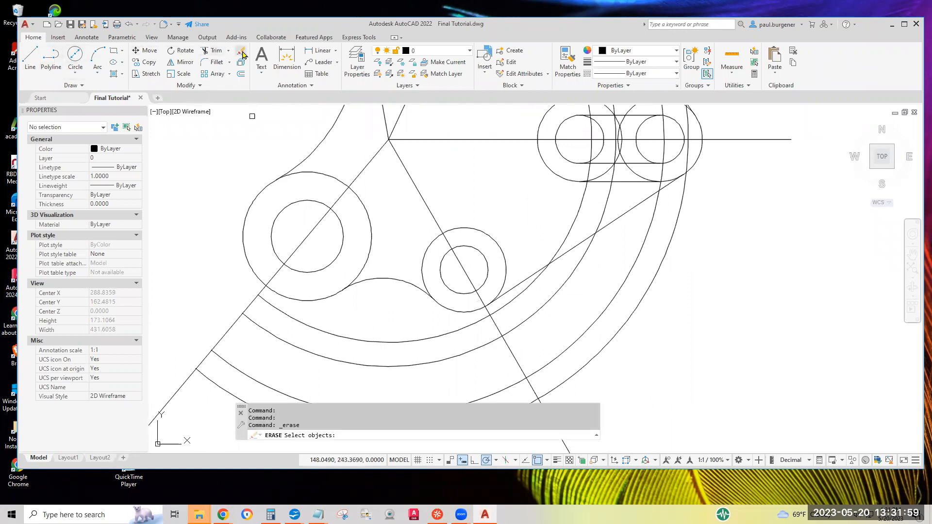
middle_drag(481, 310, 476, 223)
click(467, 330)
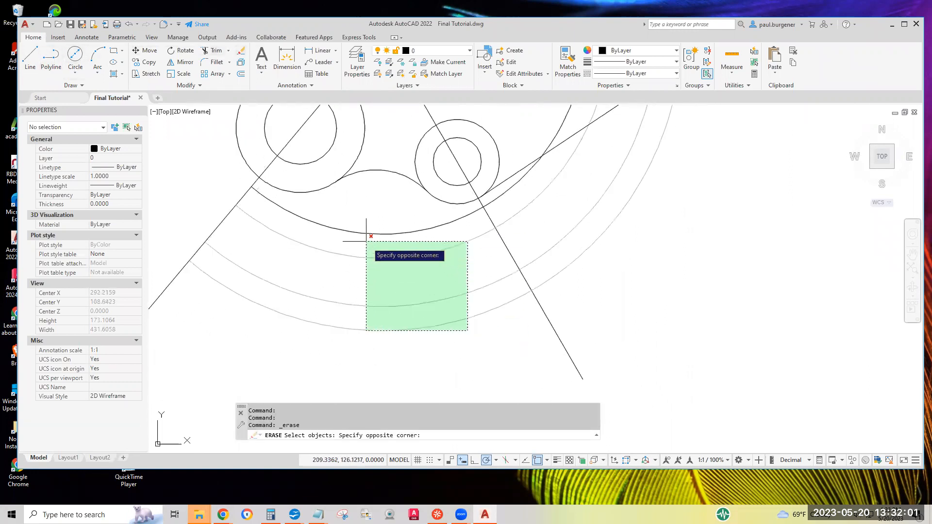
click(354, 222)
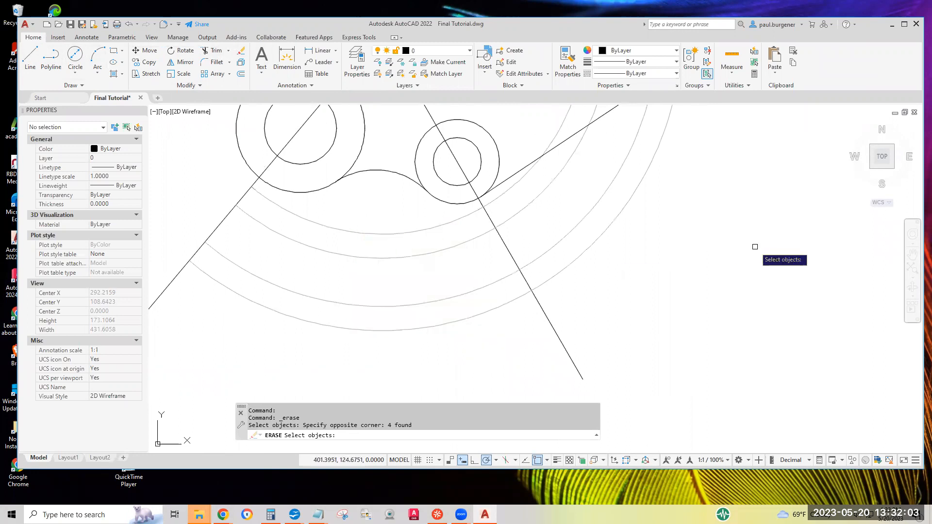
key(Return)
mouse_move(749, 246)
middle_down()
mouse_move(752, 369)
mouse_move(687, 378)
middle_up()
scroll(752, 370, down, 2)
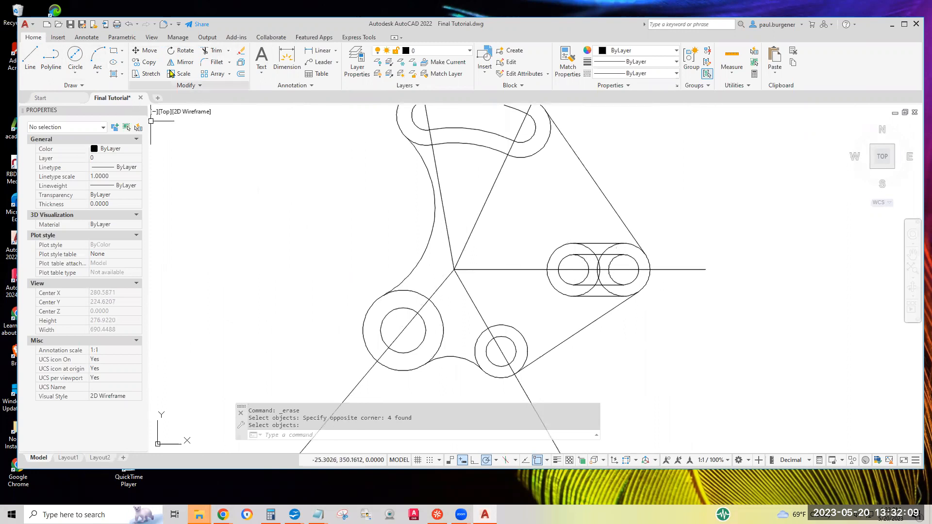
- Trim the inward-facing halves of the horizontal slot's inner and outer end circles above and below its centre construction line
click(214, 50)
scroll(629, 276, up, 4)
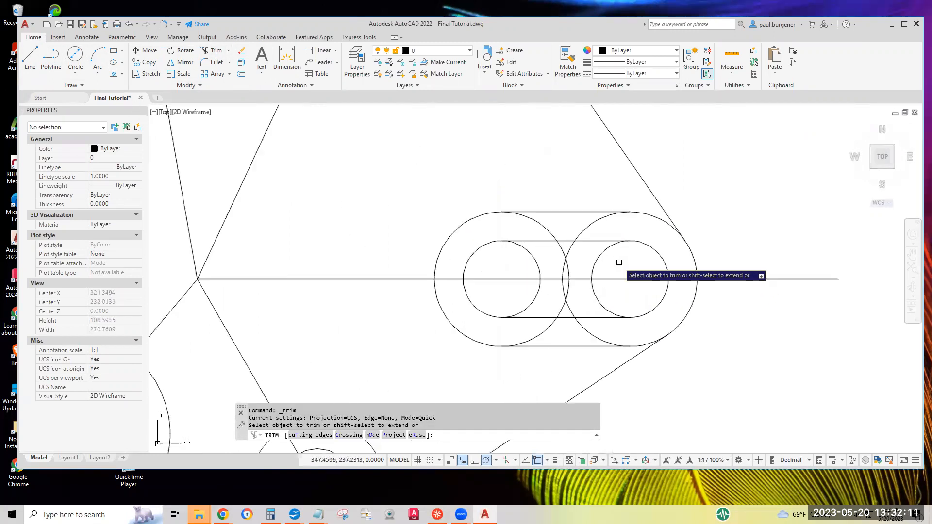
click(595, 222)
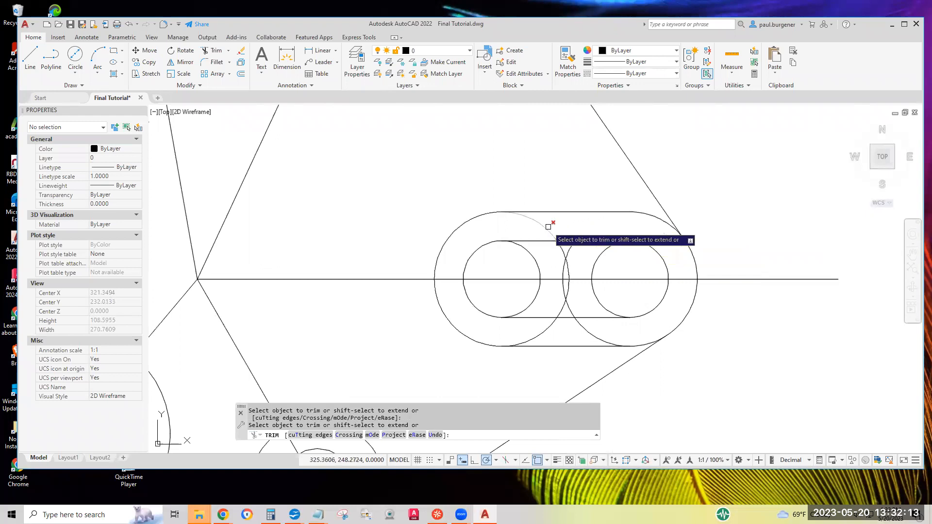
click(547, 227)
click(563, 270)
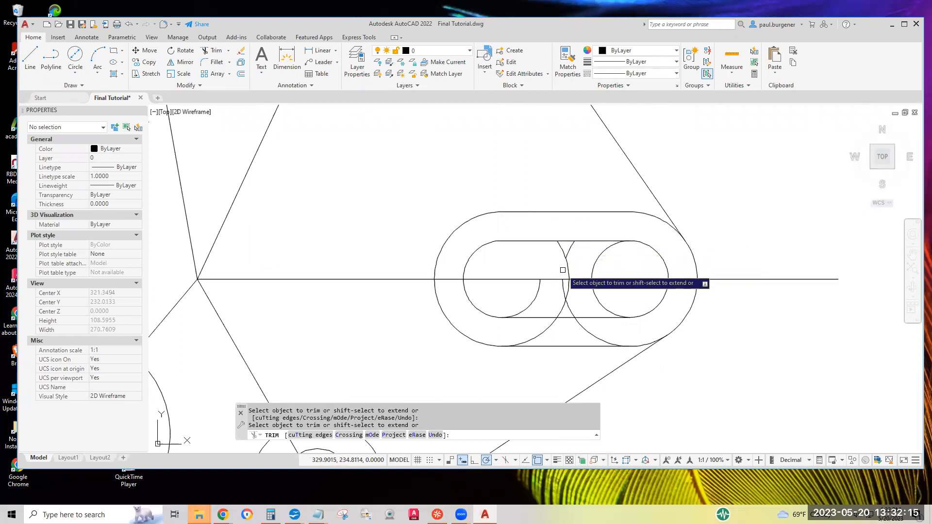
click(568, 270)
click(593, 267)
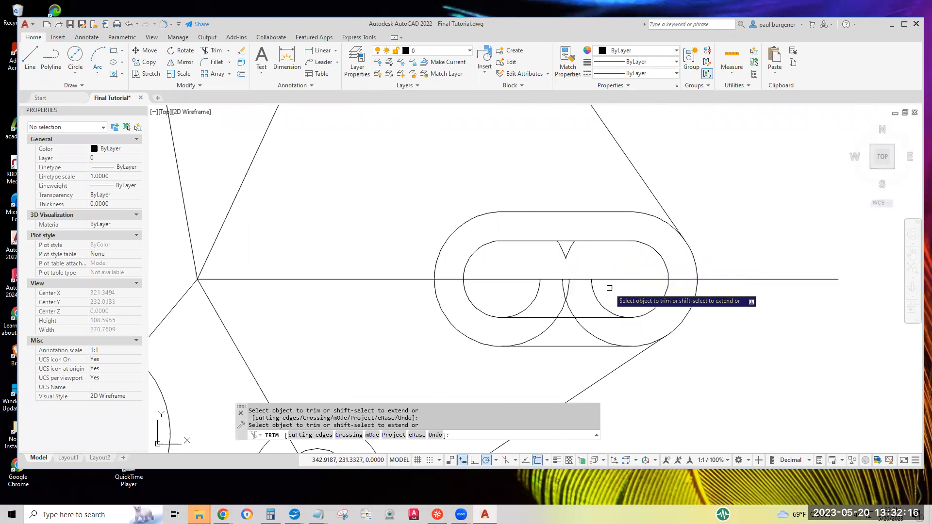
click(613, 312)
click(563, 309)
click(534, 301)
click(541, 330)
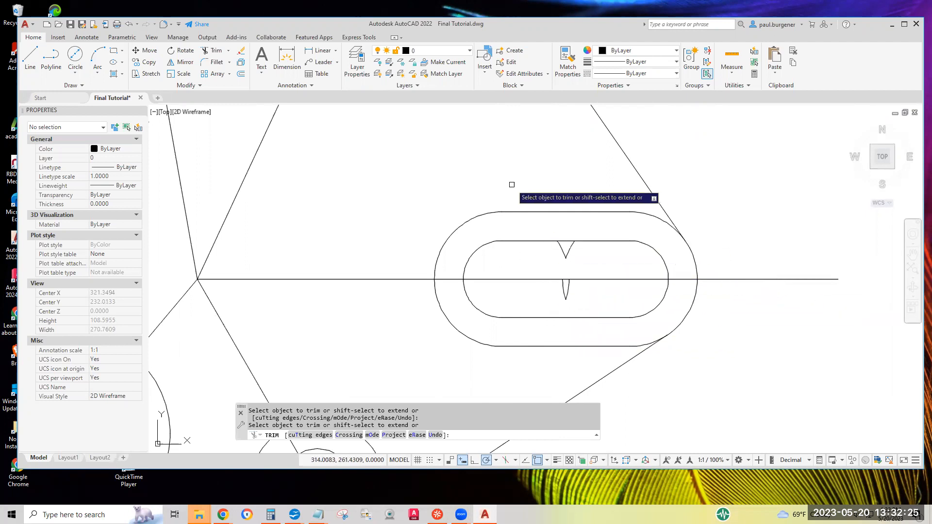
key(Return)
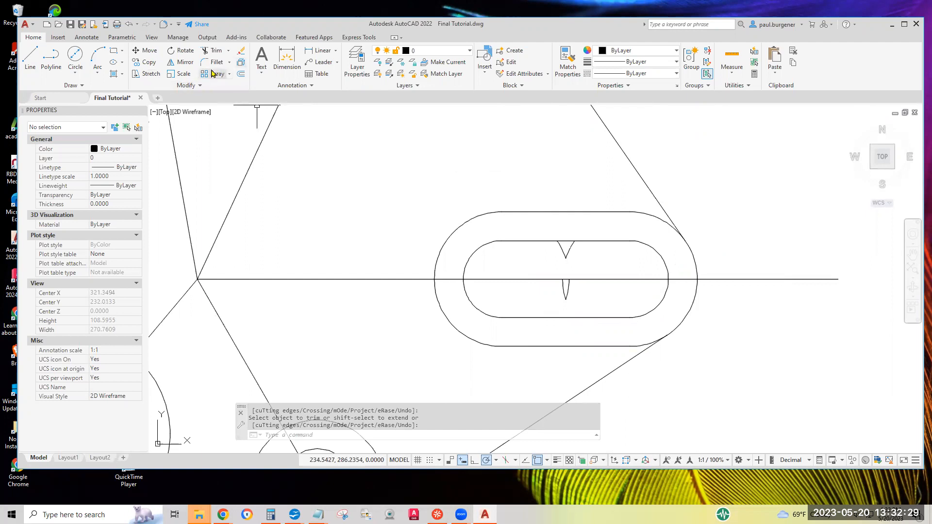
- Erase the leftover arc fragments in the middle of the horizontal slot
click(241, 54)
click(536, 180)
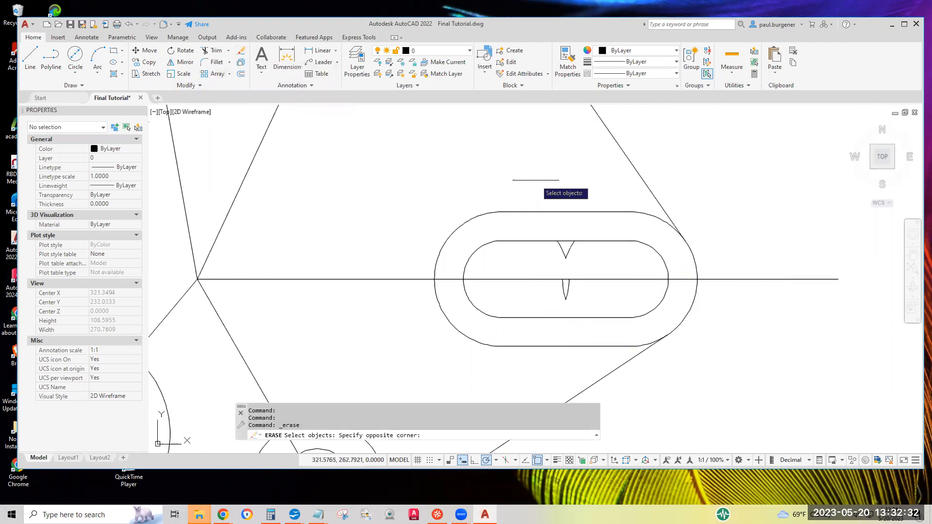
click(590, 338)
scroll(626, 335, down, 6)
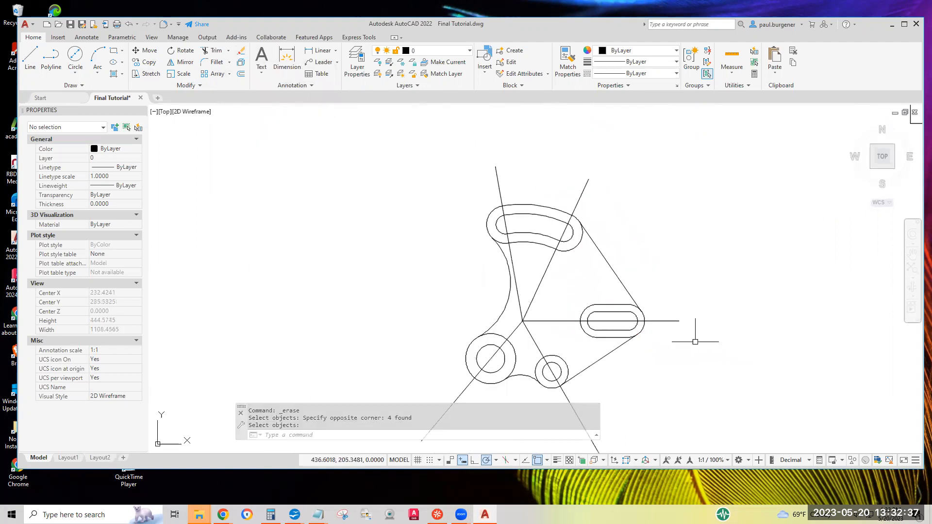
- Erase the five construction lines radiating from the part's centre point, leaving only the part outline, slots and holes
mouse_move(732, 287)
middle_down()
mouse_move(659, 227)
mouse_move(690, 245)
middle_up()
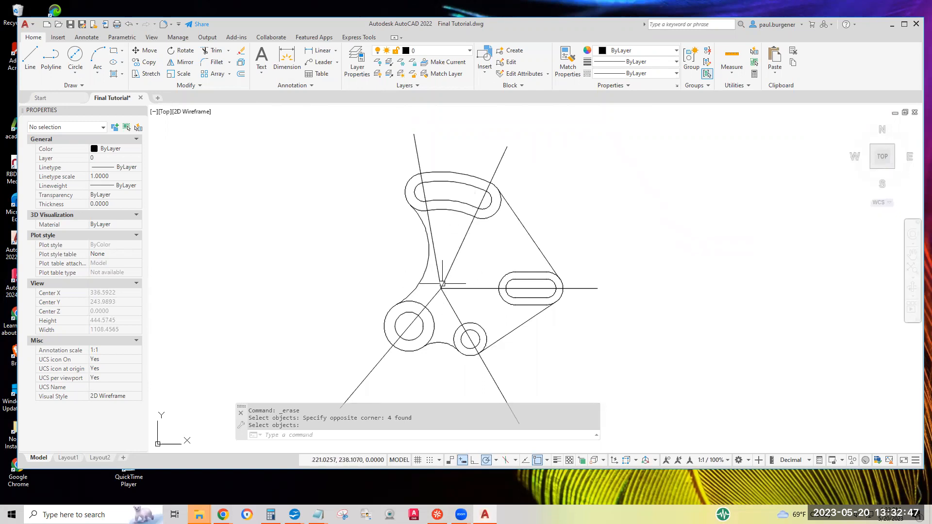
scroll(568, 233, down, 5)
middle_drag(720, 179, 493, 343)
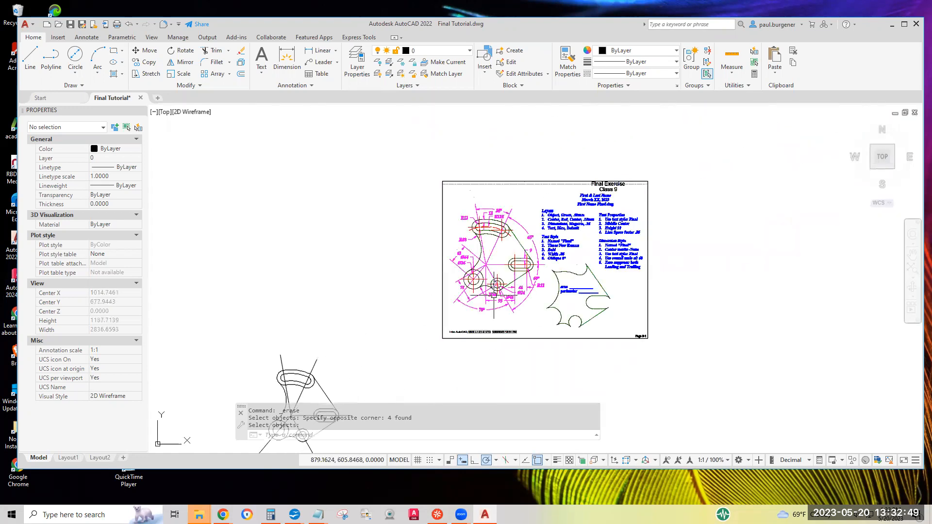
scroll(501, 269, up, 5)
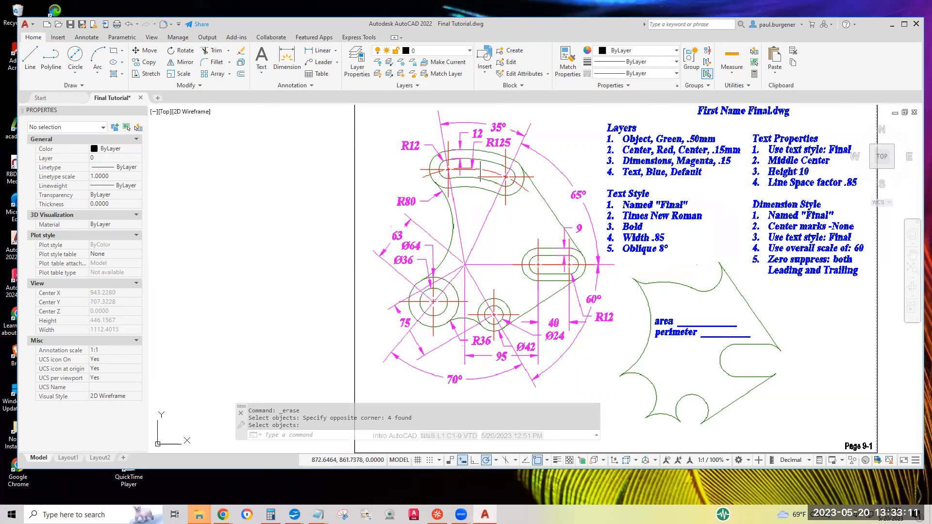
scroll(471, 235, down, 4)
middle_drag(383, 341, 548, 188)
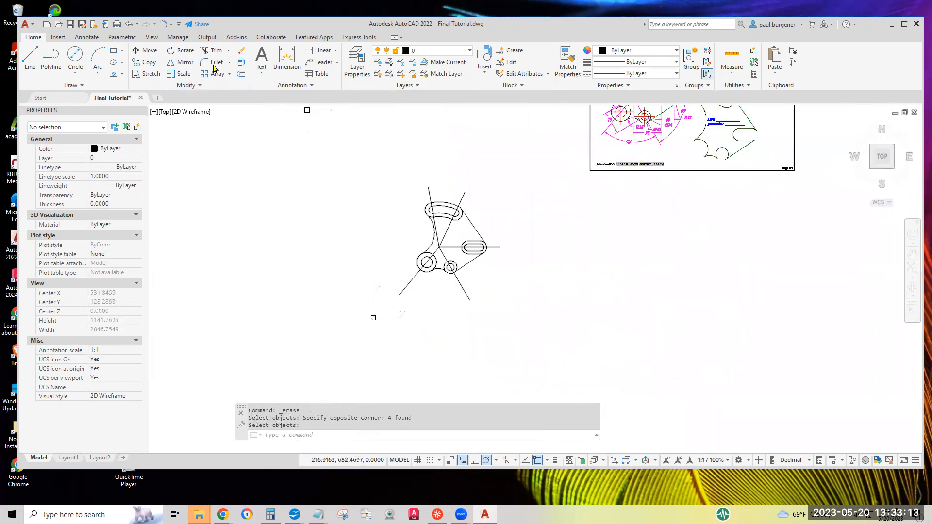
click(241, 54)
scroll(426, 209, up, 6)
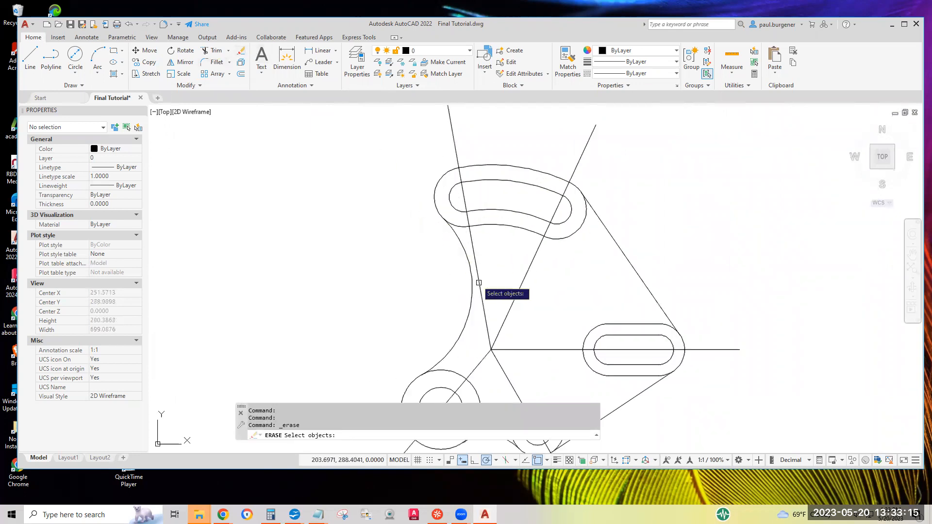
click(516, 365)
click(480, 342)
scroll(508, 300, down, 4)
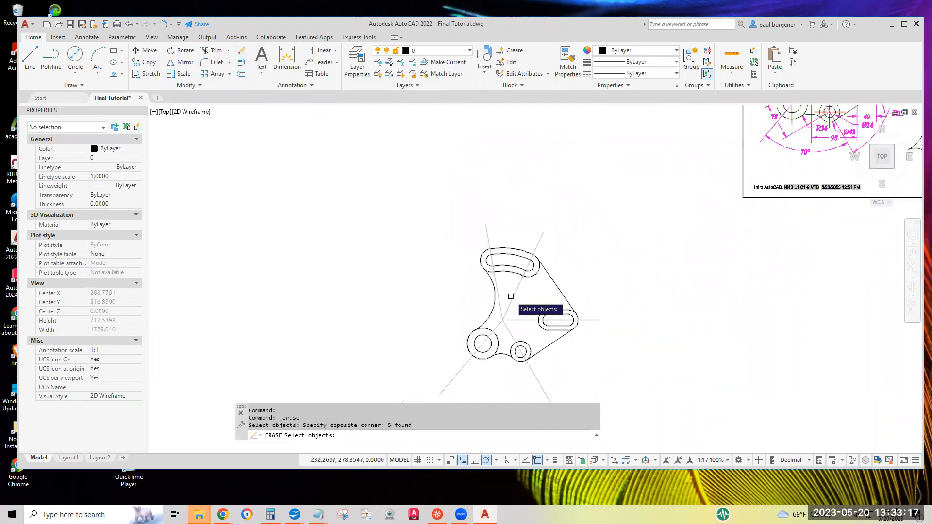
key(Return)
scroll(599, 266, up, 5)
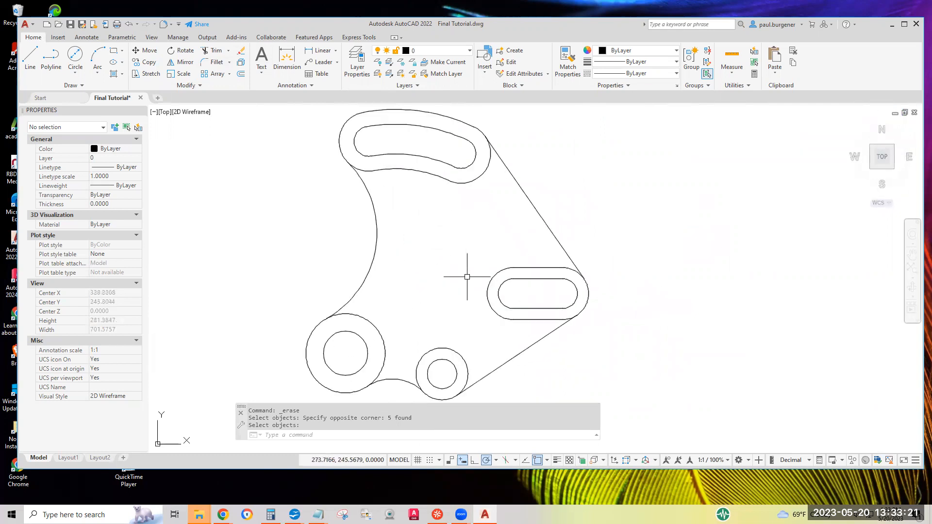
- Check which layers exist in the drawing, and examine the layer, text style and dimension style requirements on the reference sheet
click(437, 51)
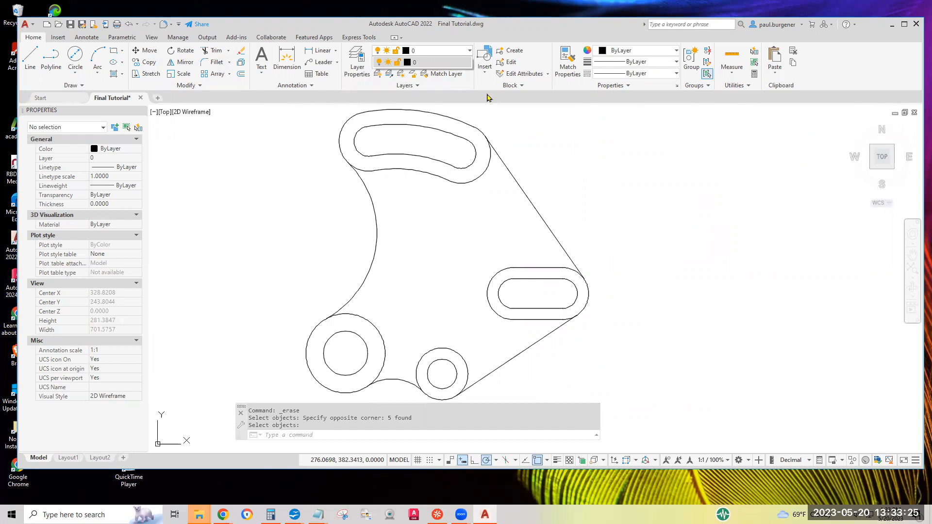
scroll(603, 246, down, 2)
key(Escape)
scroll(503, 279, down, 2)
middle_drag(497, 270, 438, 283)
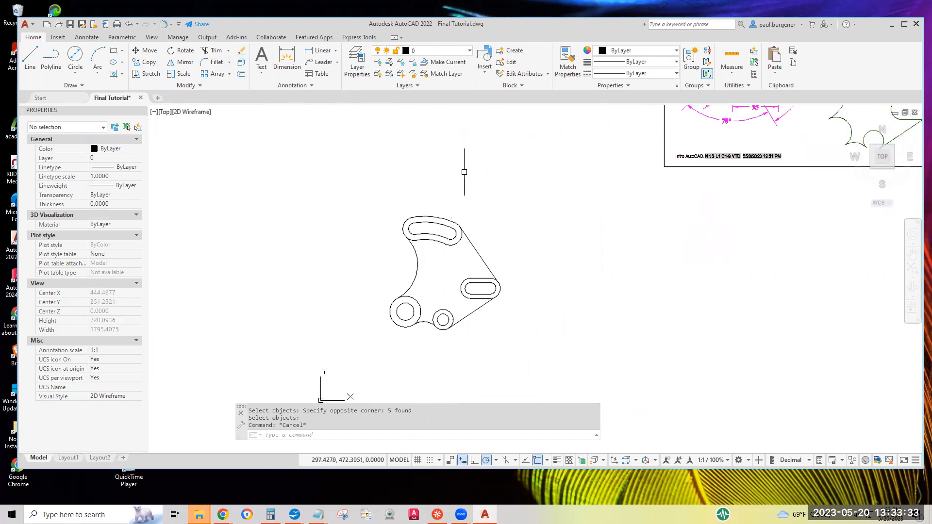
scroll(520, 170, down, 2)
middle_drag(726, 157, 593, 327)
scroll(585, 226, up, 4)
scroll(585, 216, up, 2)
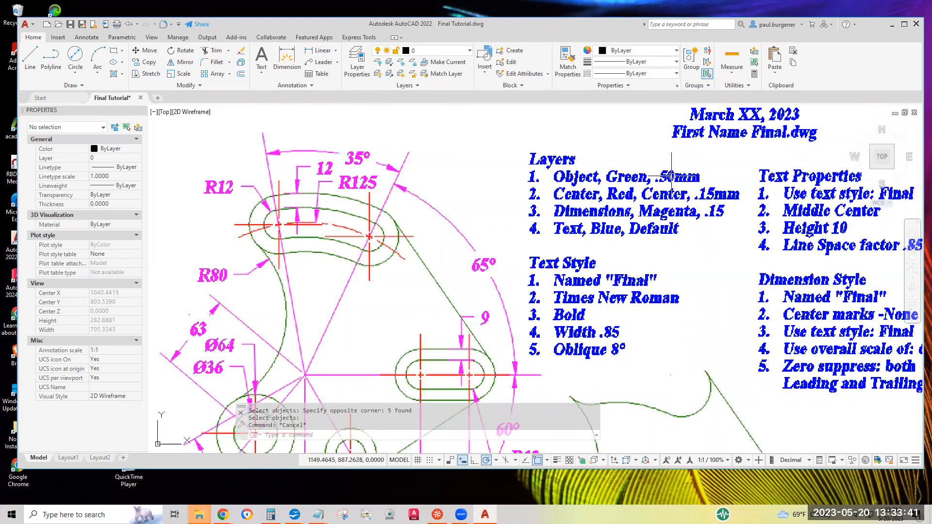
scroll(669, 177, down, 2)
scroll(671, 178, down, 4)
middle_drag(454, 333, 551, 202)
scroll(463, 291, up, 2)
scroll(463, 291, up, 3)
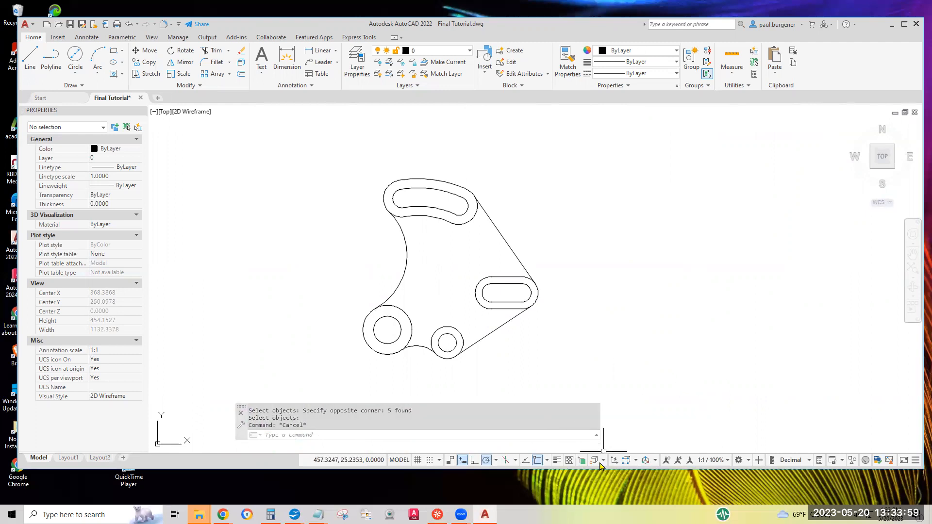
click(633, 494)
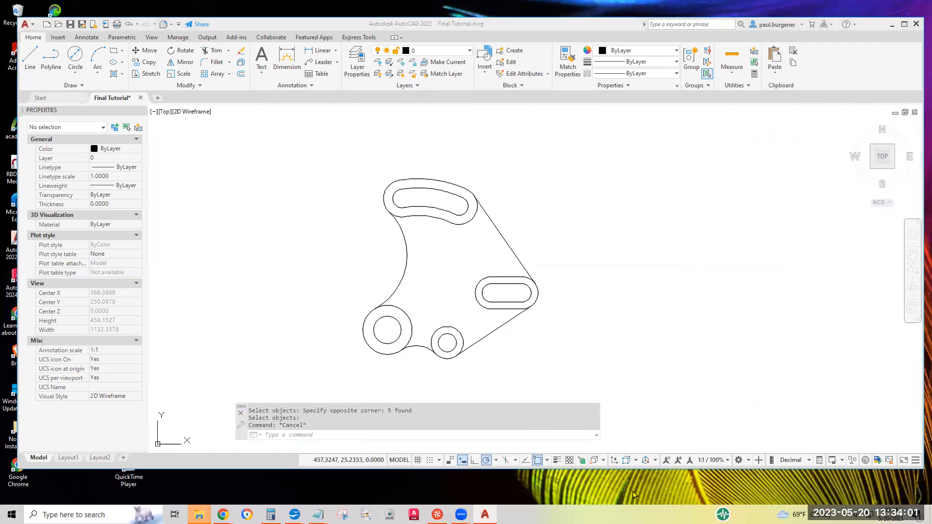